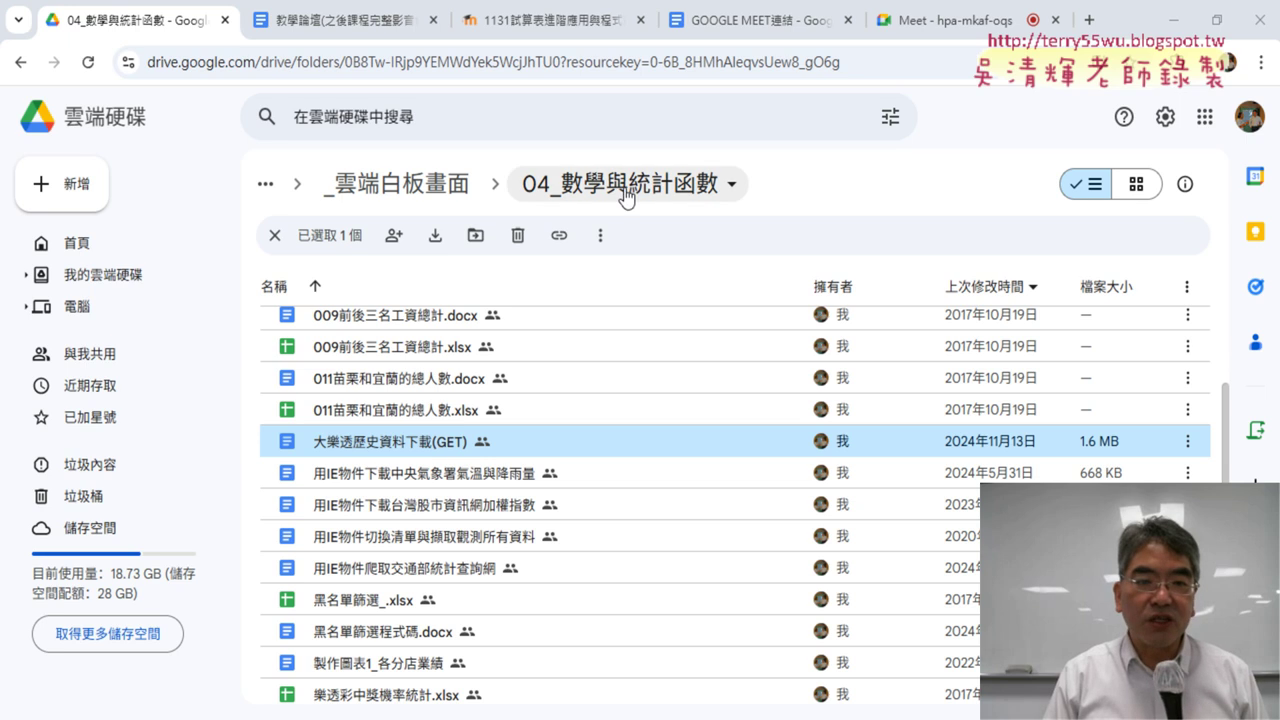
- Open the 大樂透歷史資料下載(GET) document from the Drive file list
double_click(471, 441)
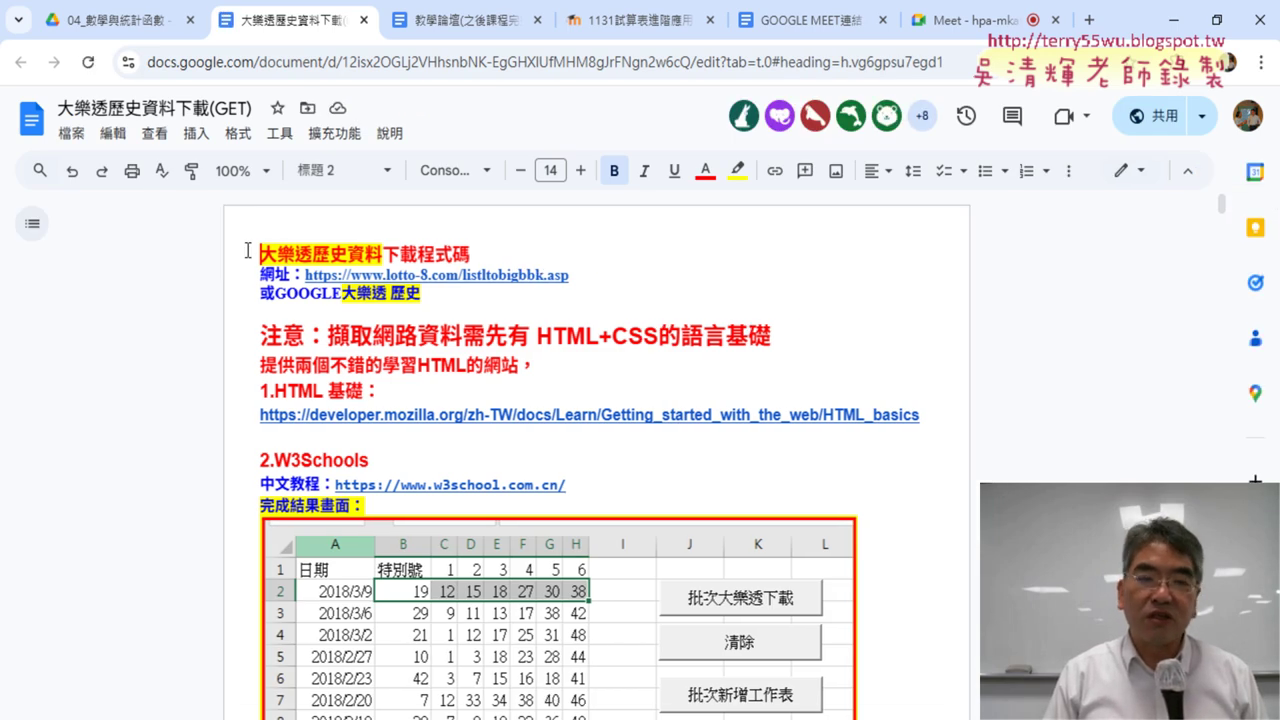
- Follow the document's lotto-8.com link to open the 大樂透 history page in a new tab
drag(259, 254, 309, 250)
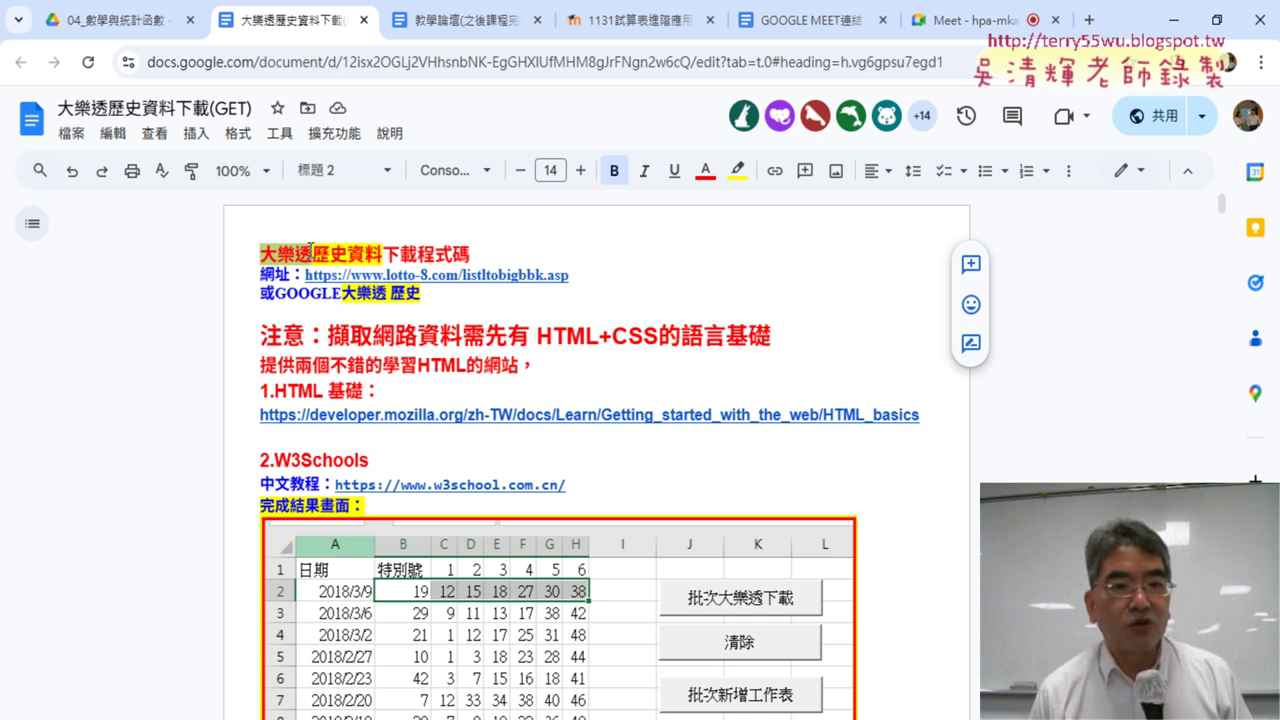
click(468, 275)
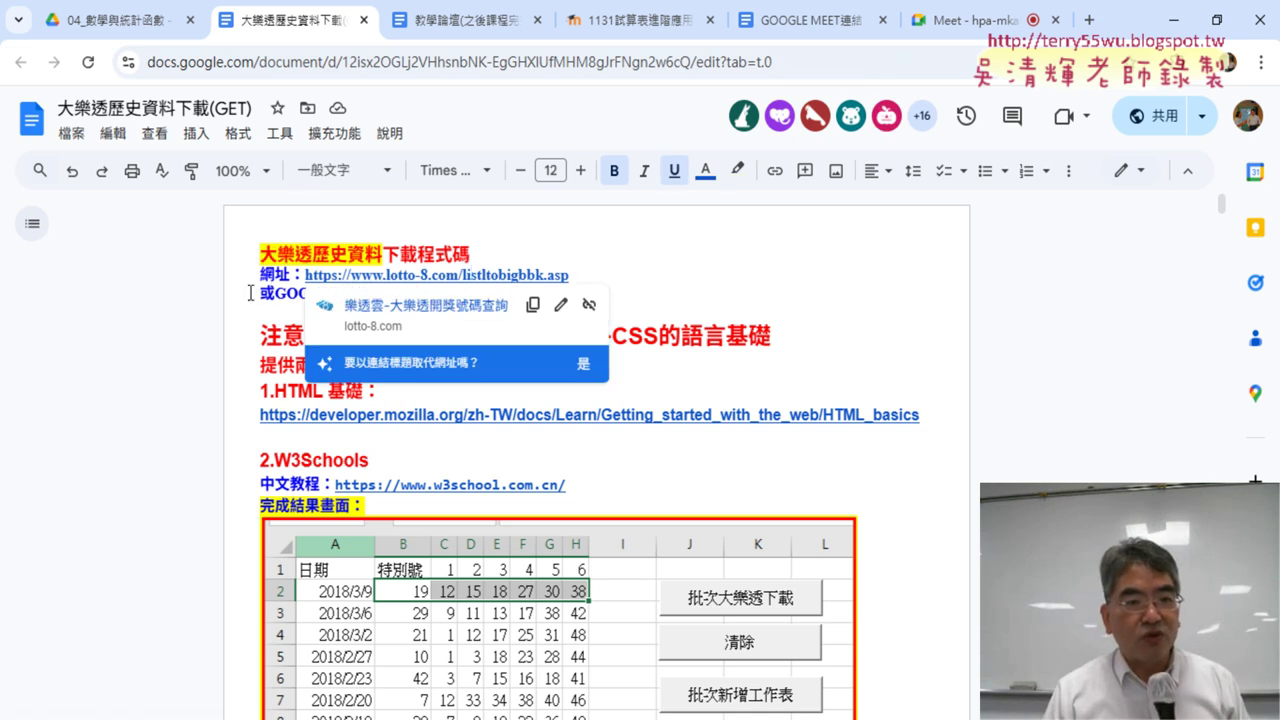
drag(341, 293, 421, 293)
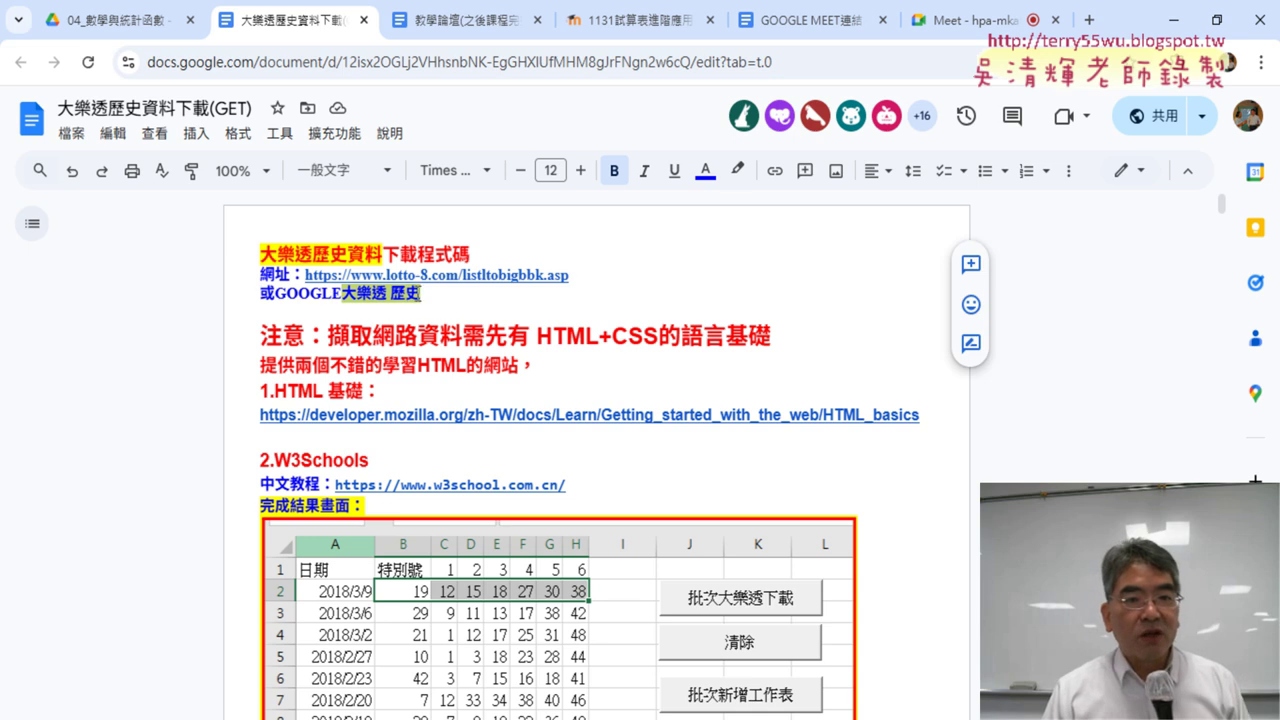
click(480, 298)
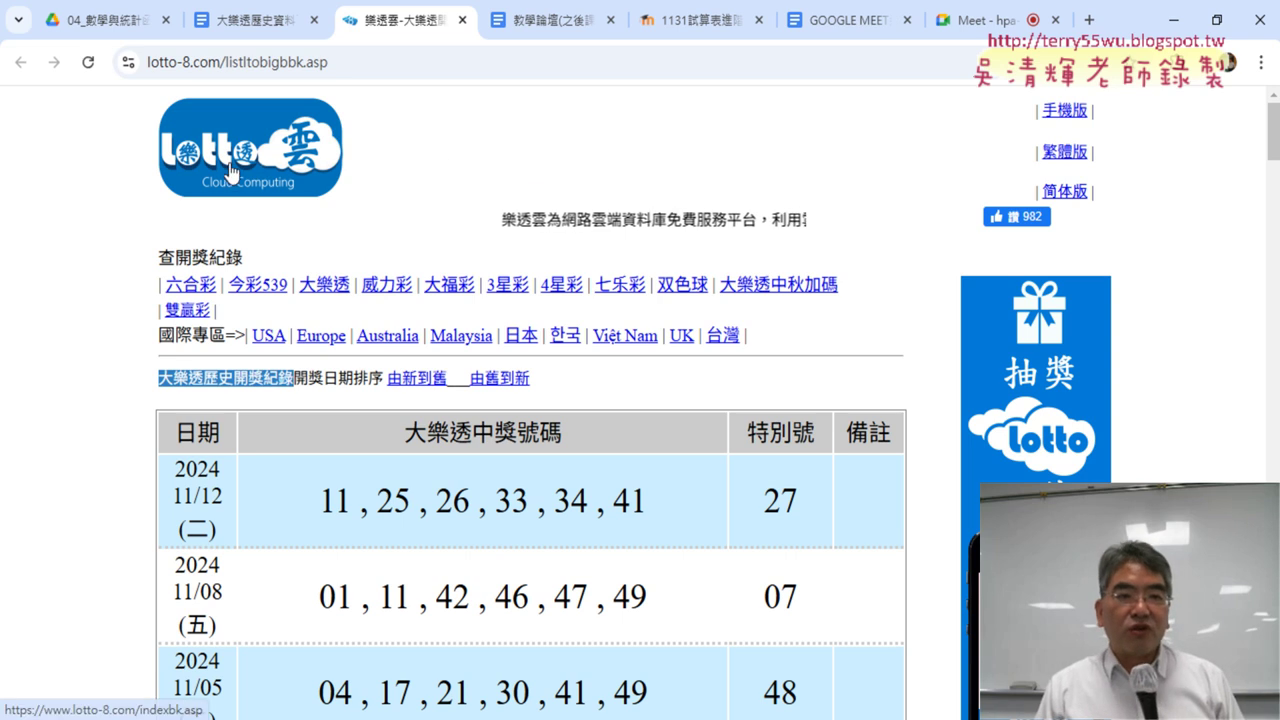
scroll(85, 288, down, 2)
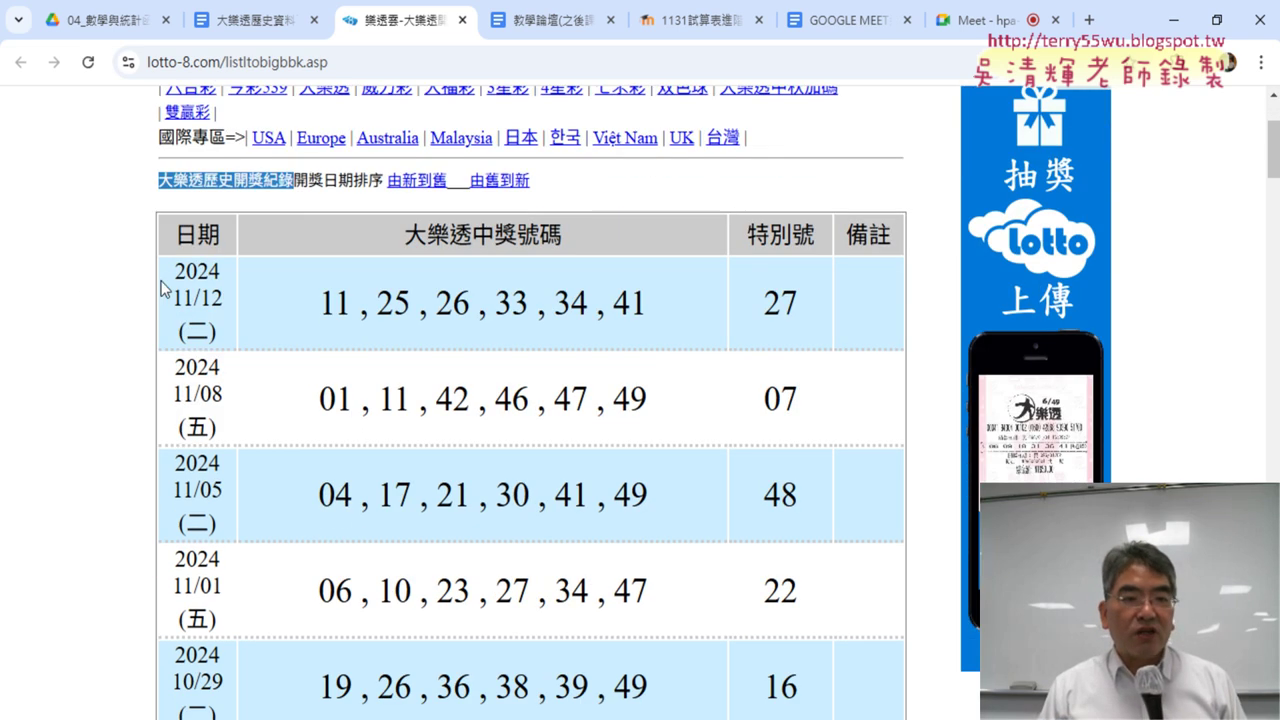
drag(161, 281, 234, 327)
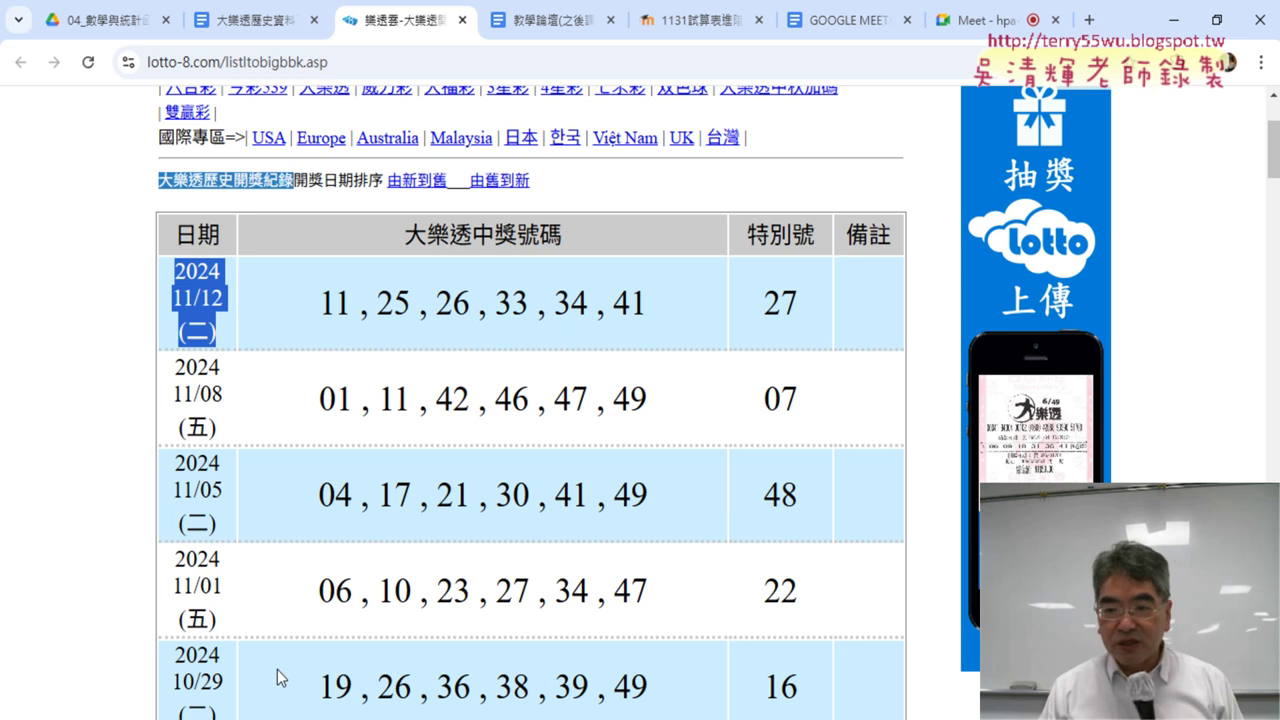
drag(316, 302, 645, 310)
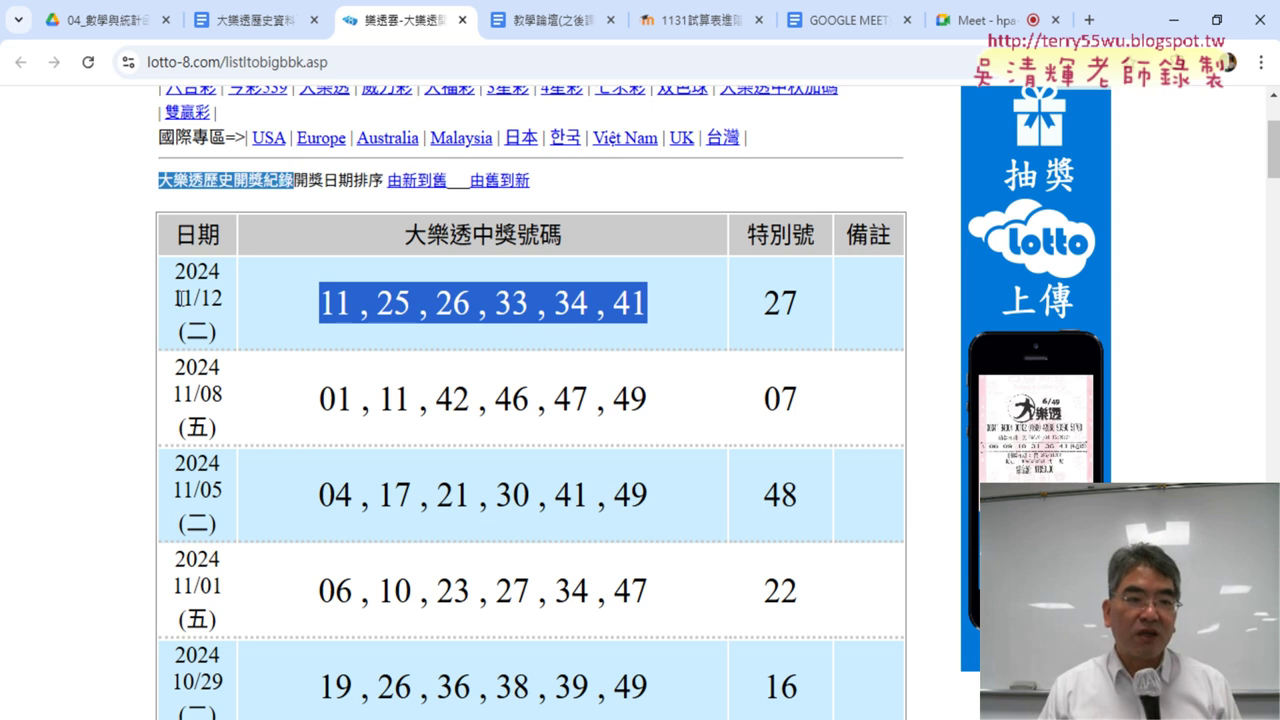
drag(176, 268, 240, 335)
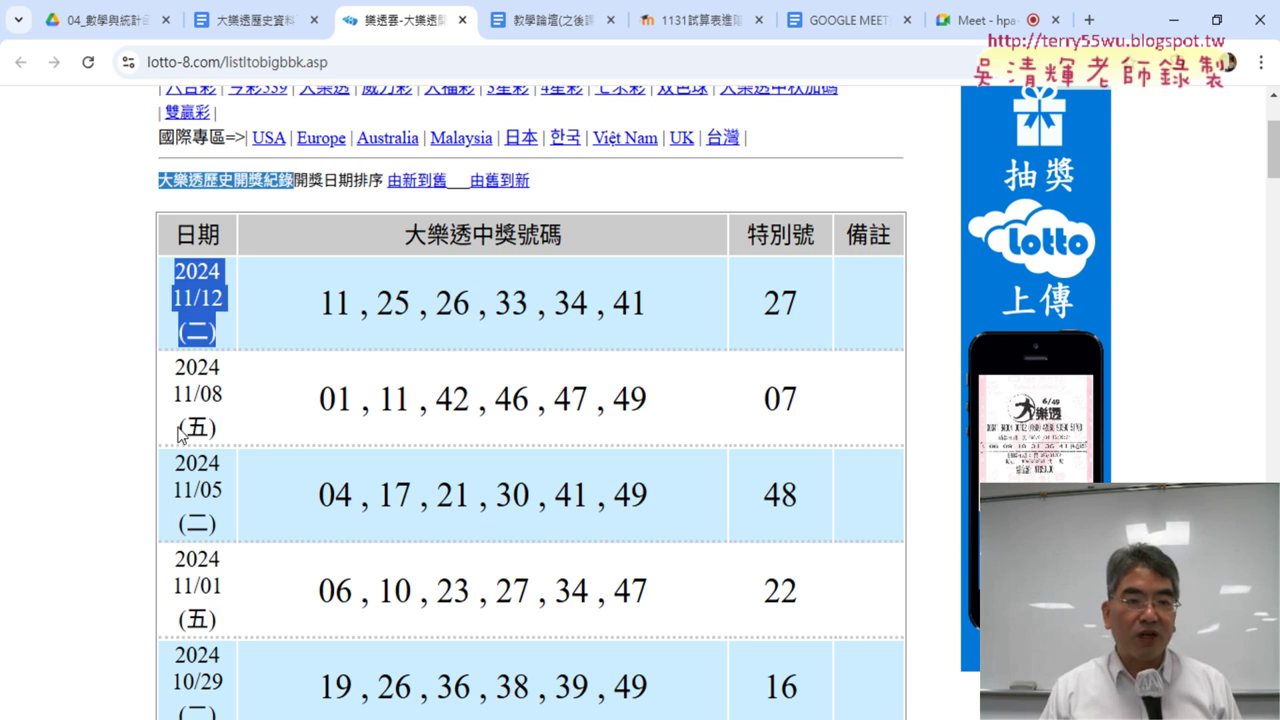
drag(316, 300, 648, 308)
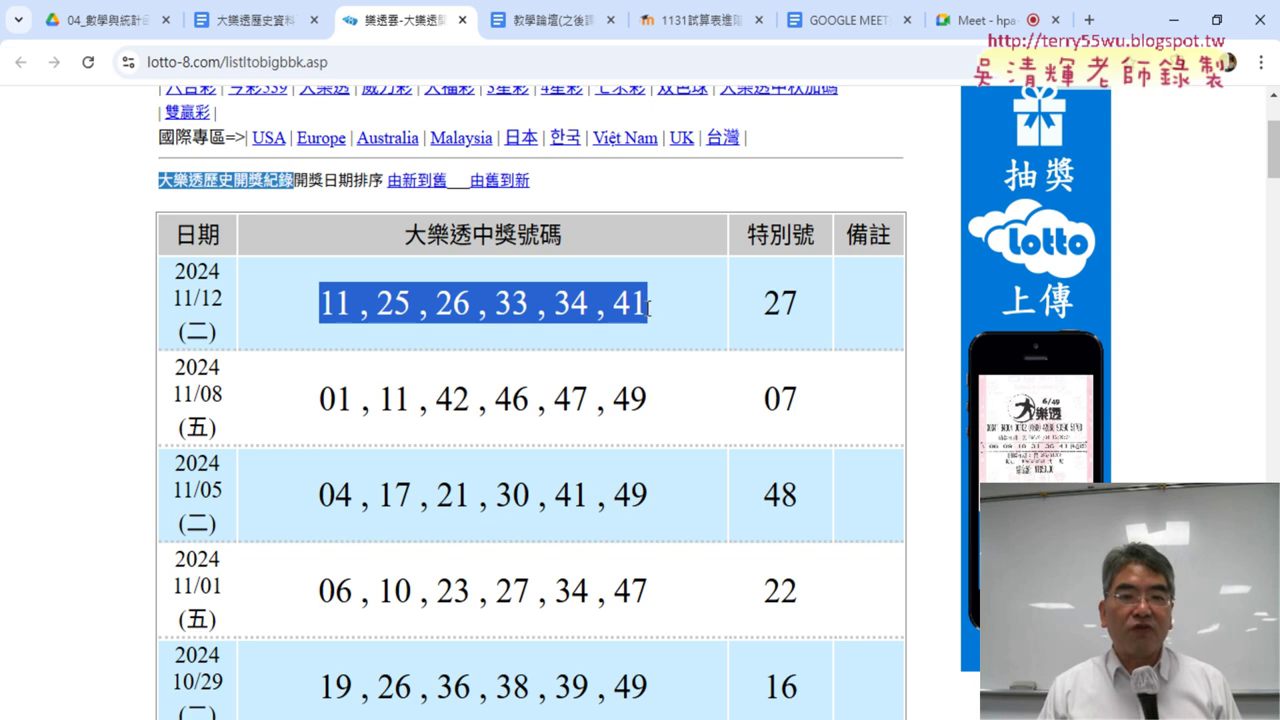
double_click(780, 303)
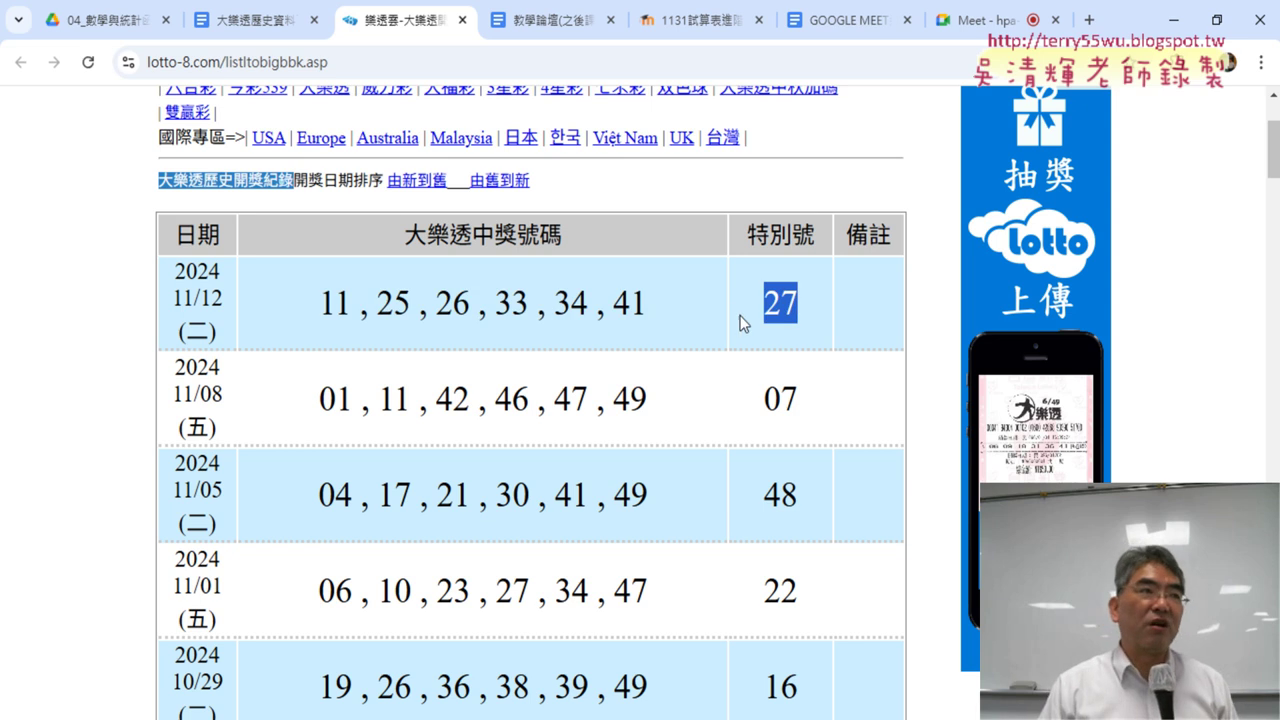
mouse_move(316, 302)
mouse_down()
mouse_move(614, 305)
mouse_move(672, 318)
mouse_up()
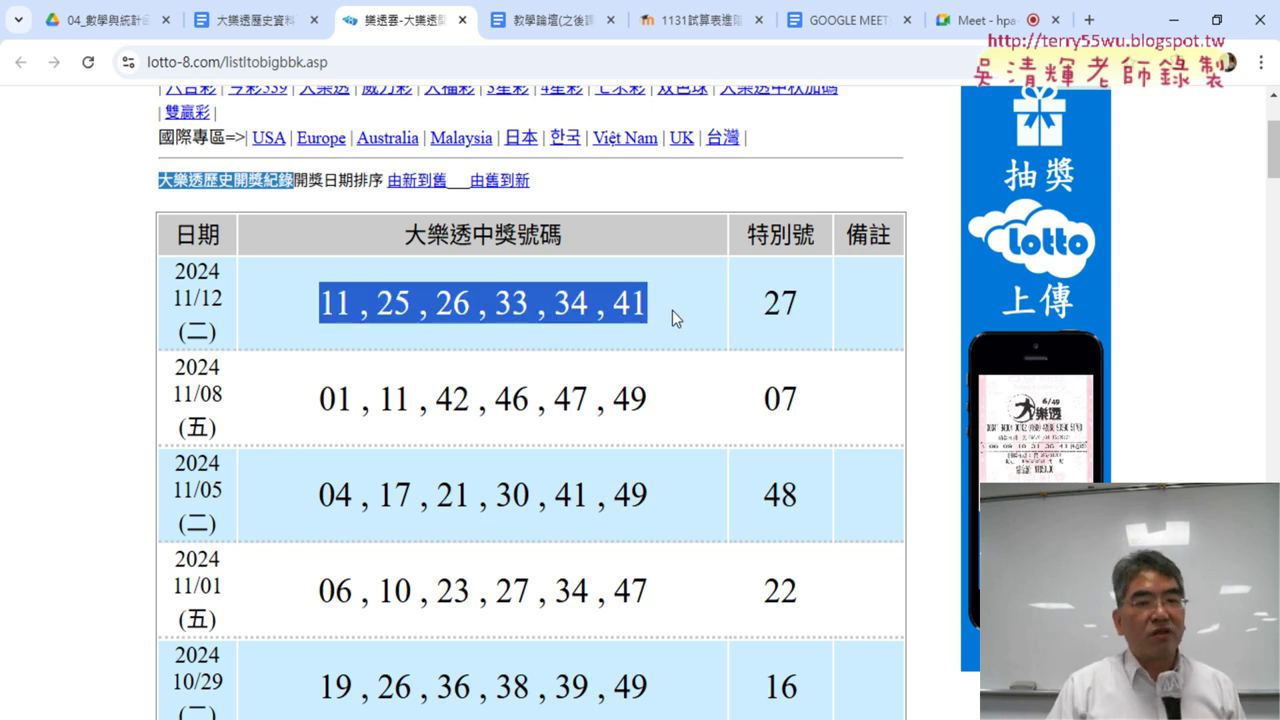
click(667, 395)
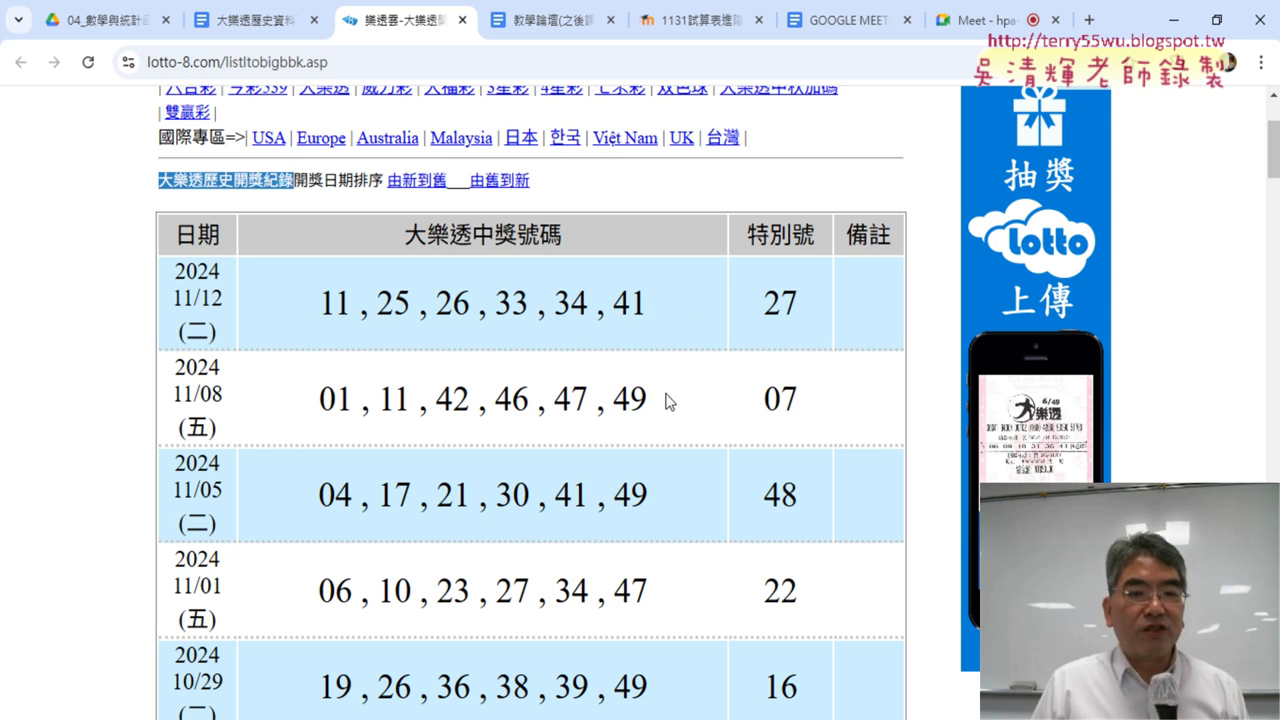
mouse_move(669, 401)
mouse_down()
mouse_move(514, 400)
mouse_move(334, 303)
mouse_up()
click(353, 303)
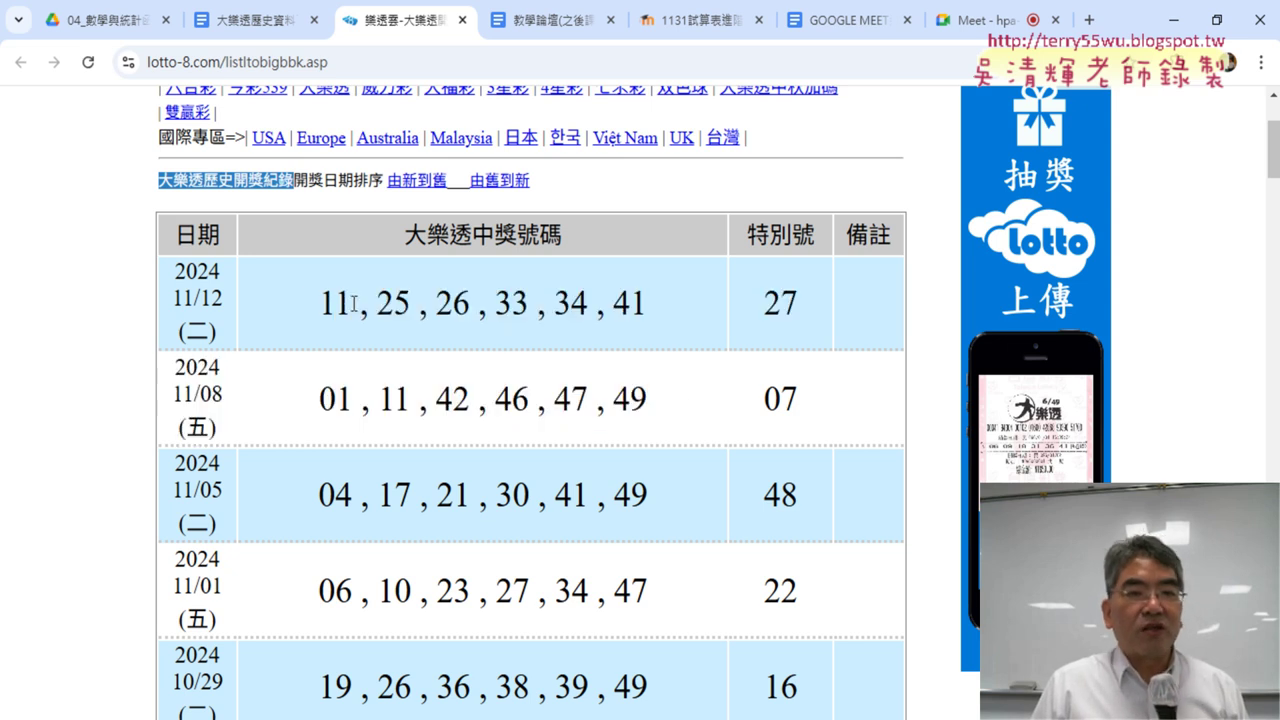
scroll(100, 322, down, 2)
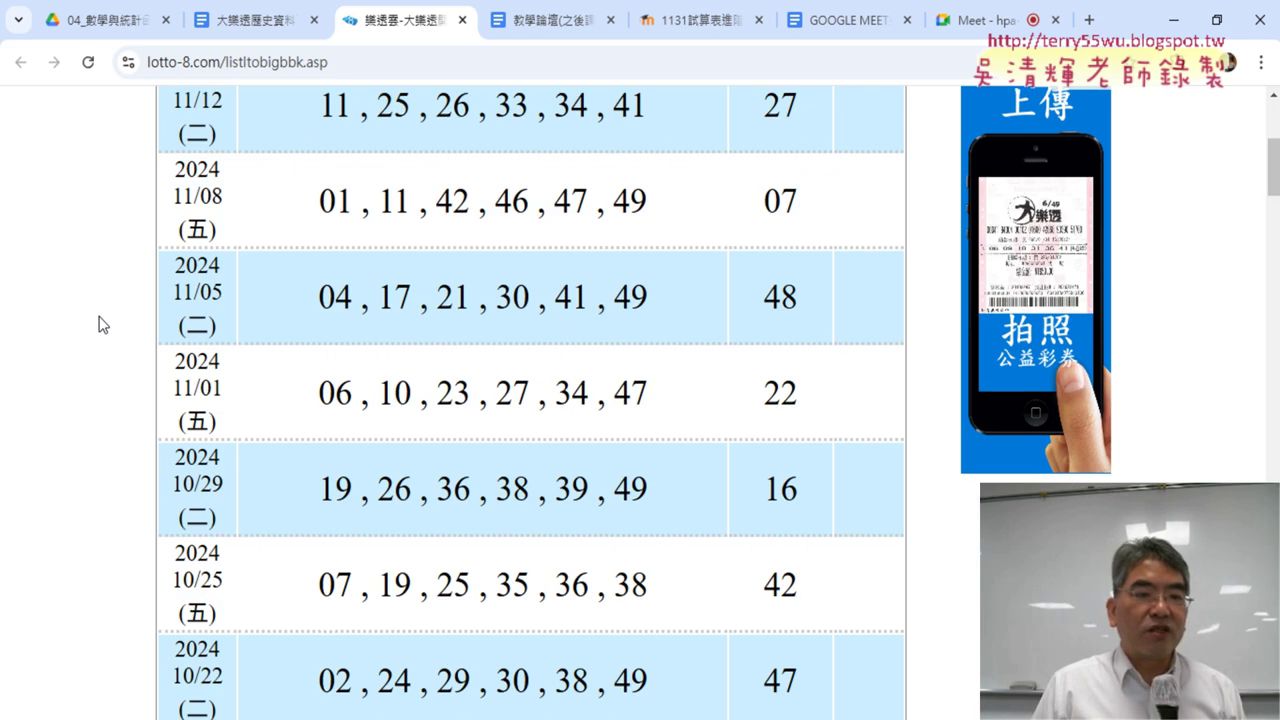
scroll(100, 322, up, 3)
scroll(100, 322, down, 3)
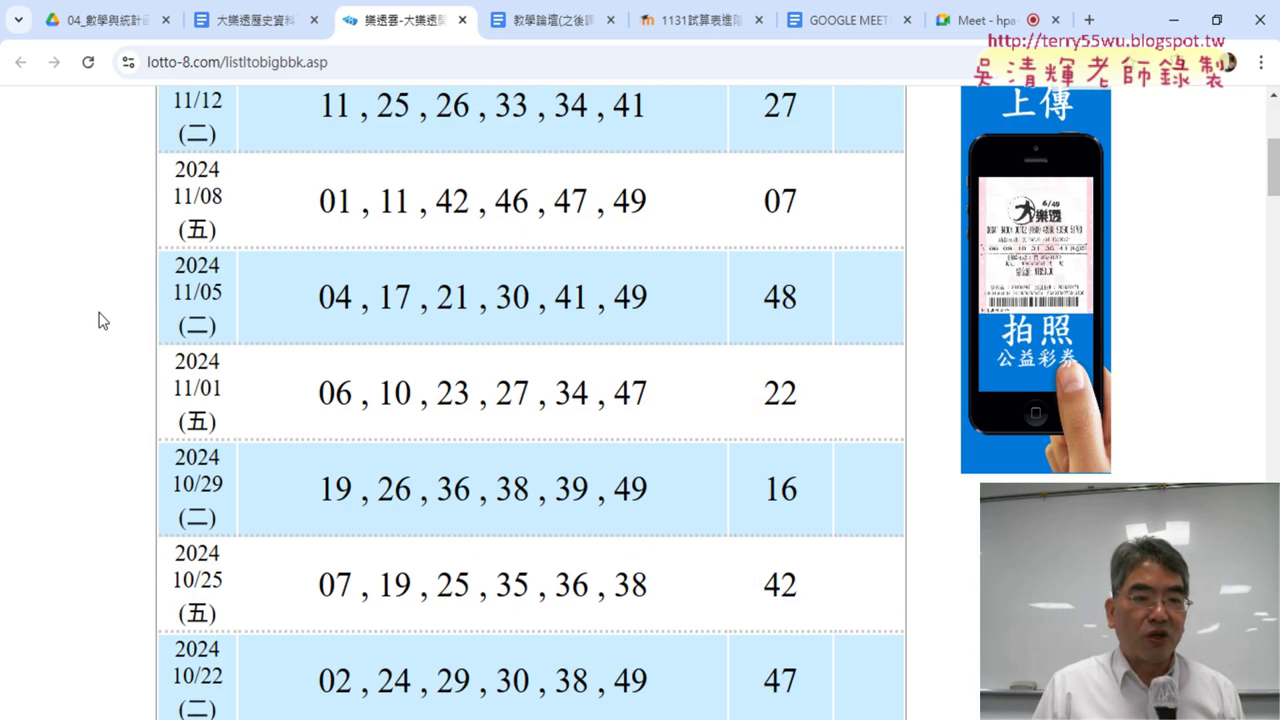
scroll(100, 320, down, 3)
scroll(100, 320, down, 3)
scroll(100, 320, down, 3)
scroll(100, 320, down, 6)
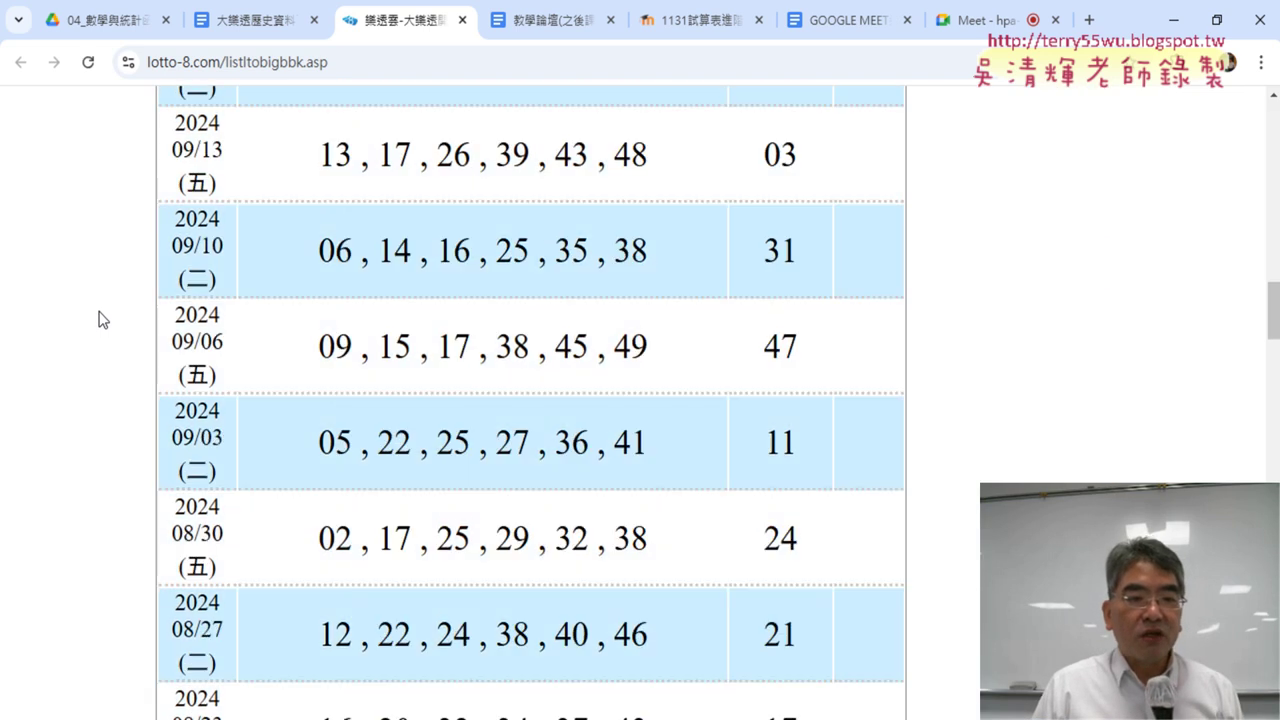
scroll(100, 320, down, 5)
scroll(100, 320, down, 6)
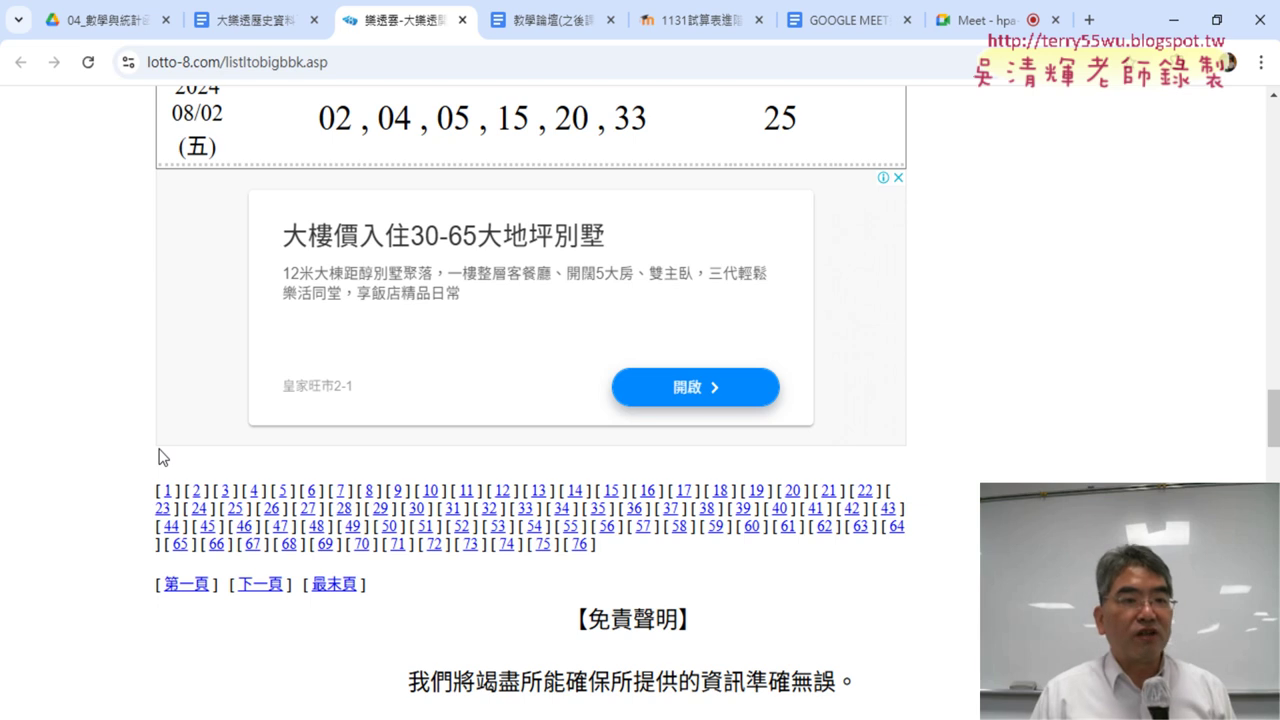
scroll(165, 460, up, 1)
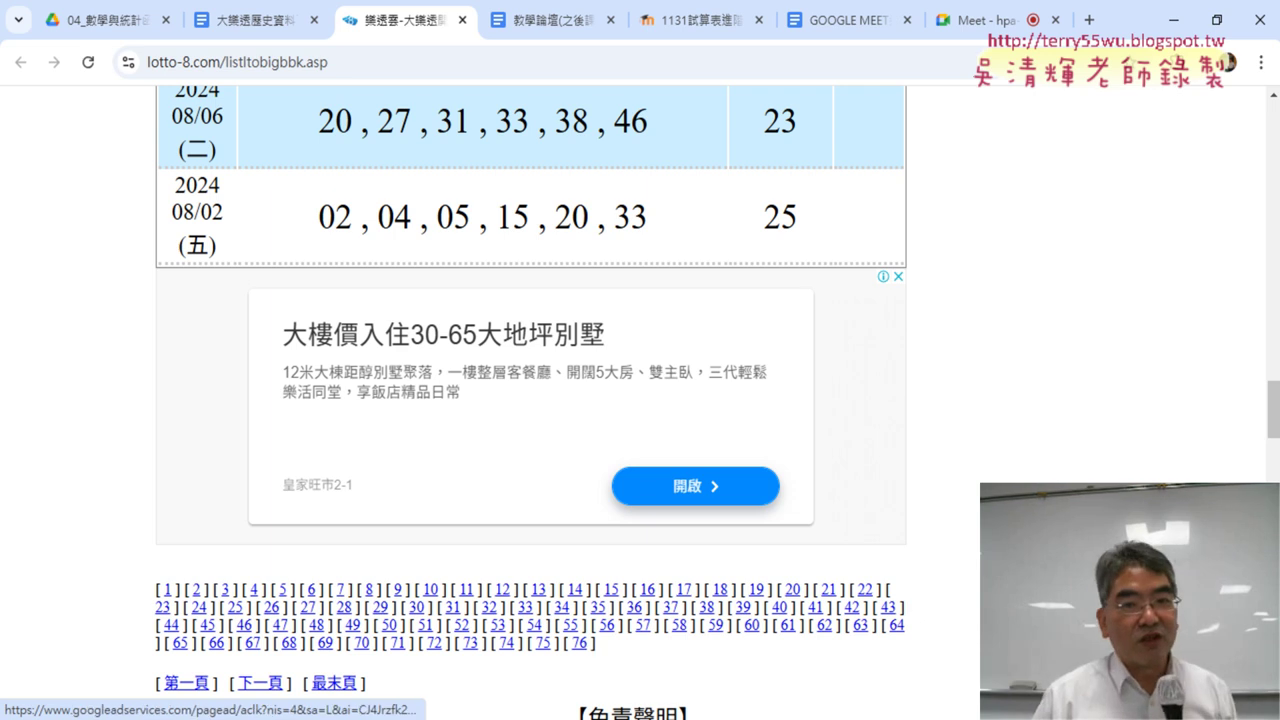
scroll(320, 230, up, 4)
scroll(305, 232, up, 4)
scroll(296, 354, up, 4)
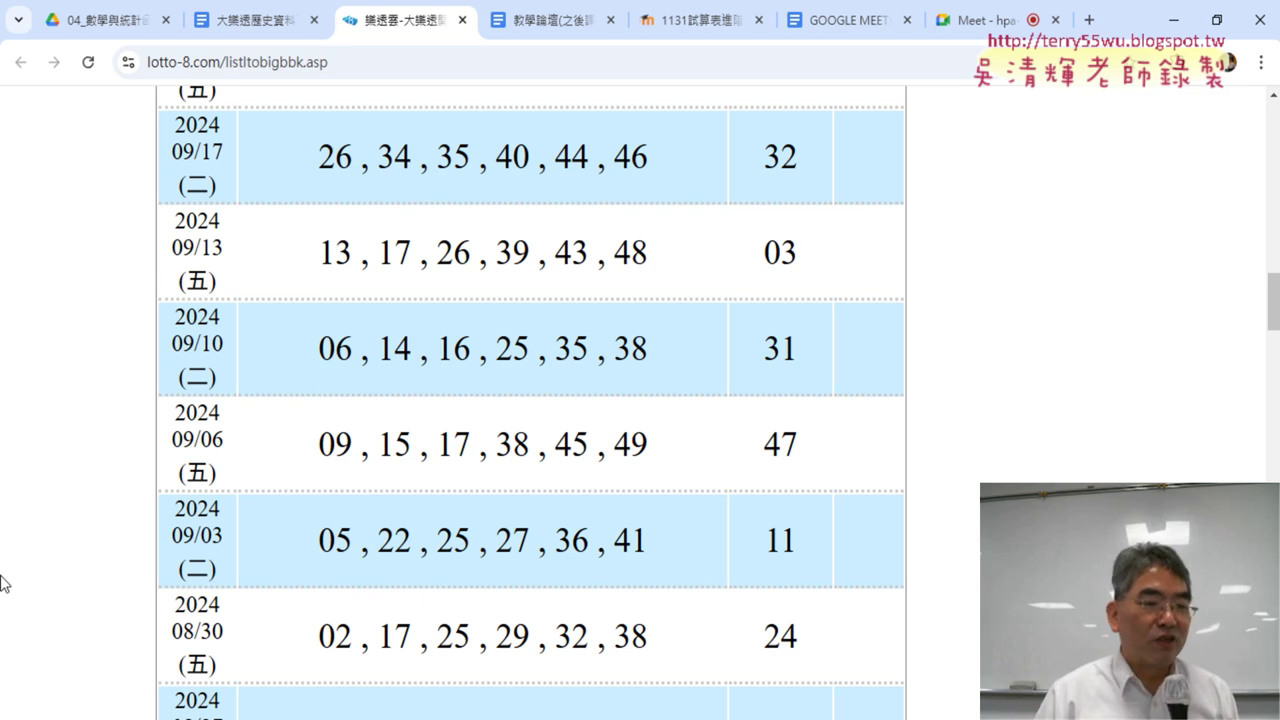
scroll(109, 691, down, 5)
scroll(374, 434, down, 10)
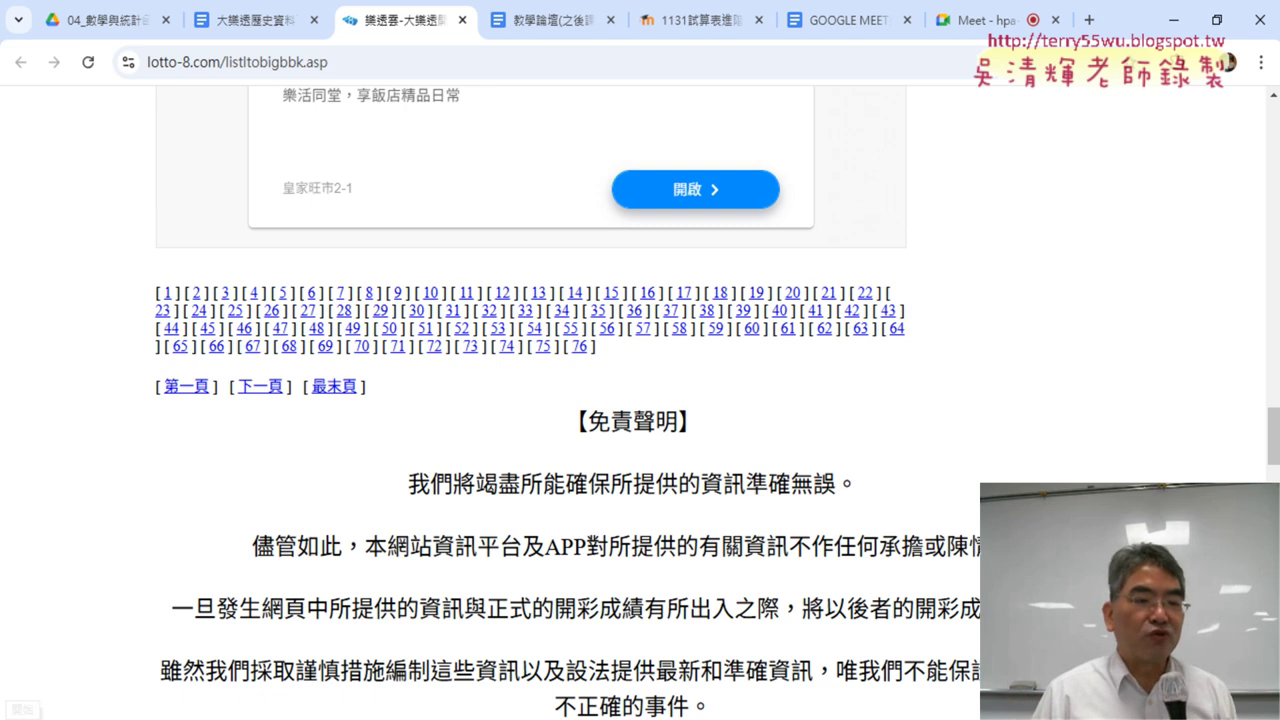
click(18, 712)
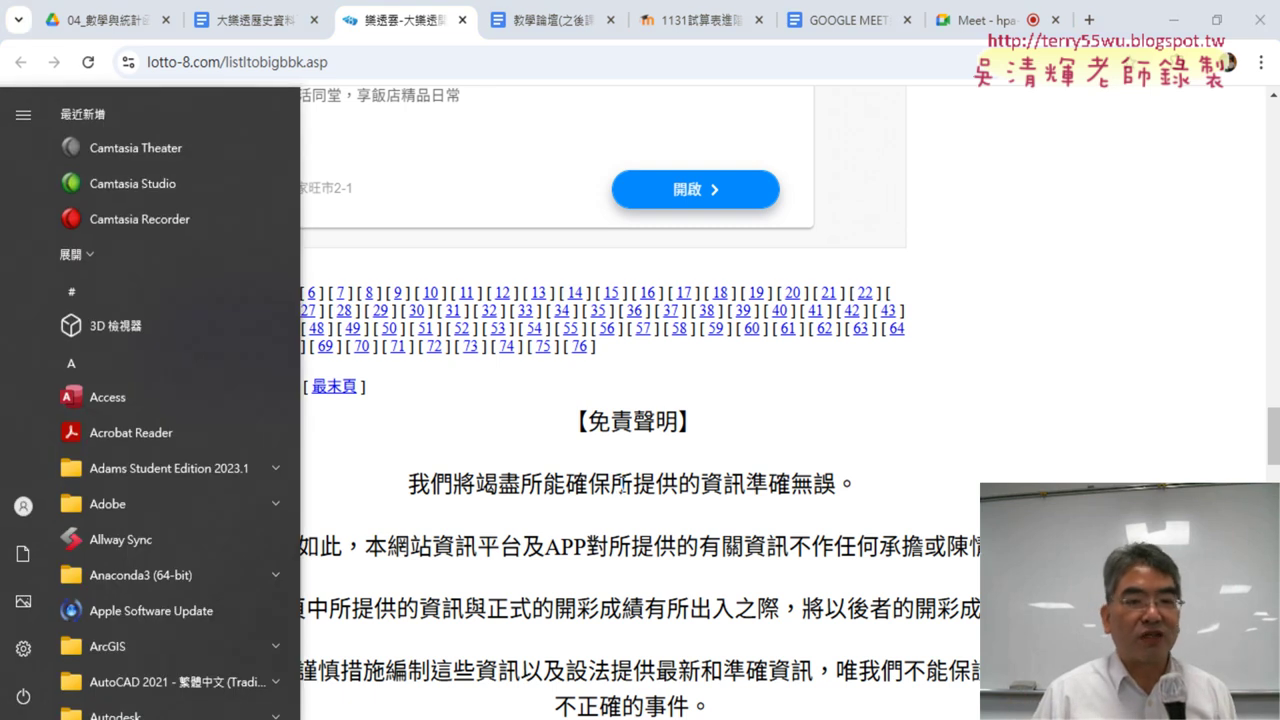
click(809, 430)
drag(597, 347, 157, 304)
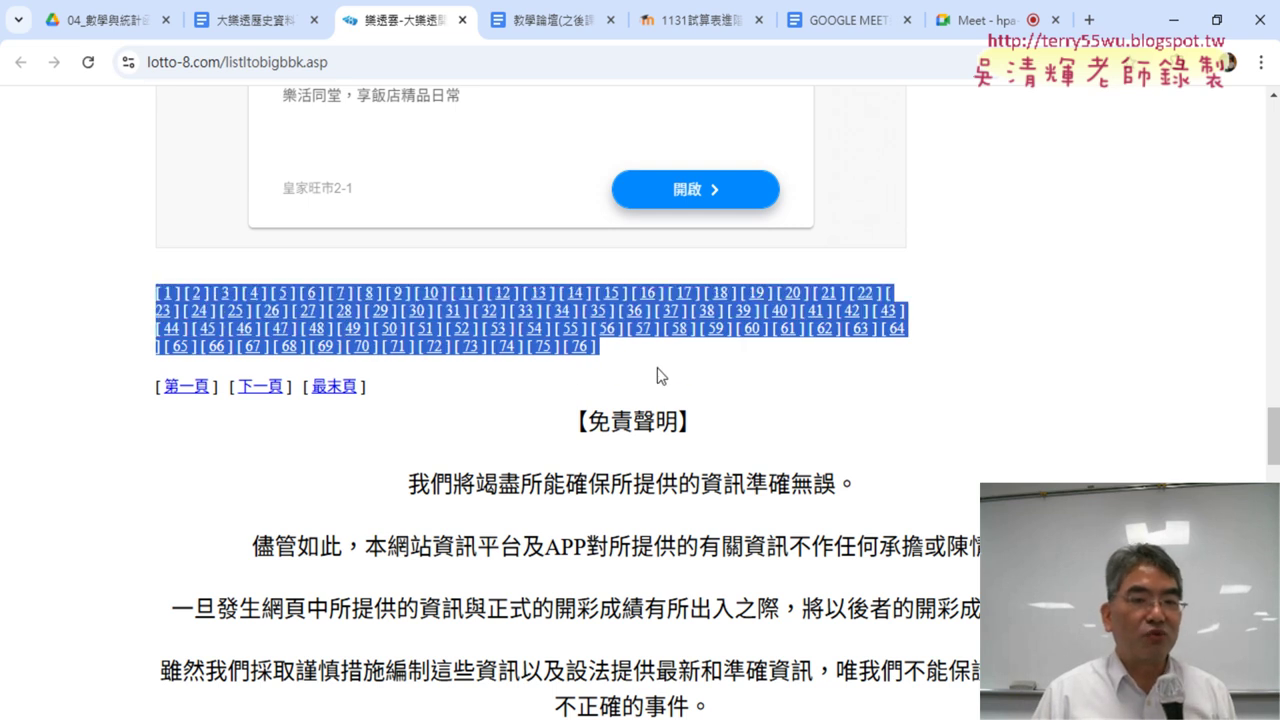
click(660, 374)
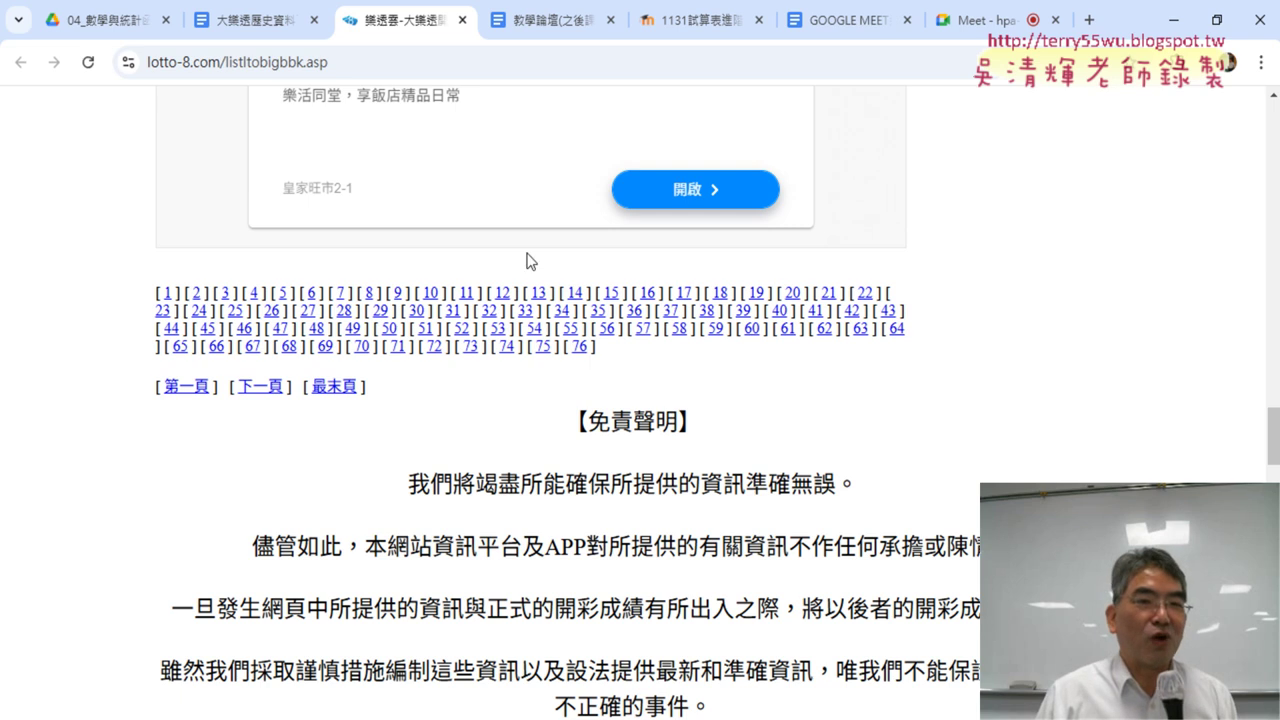
- Dismiss the ad overlay and load Lotto history page 1 (indexpage=1&orderby=new)
click(382, 64)
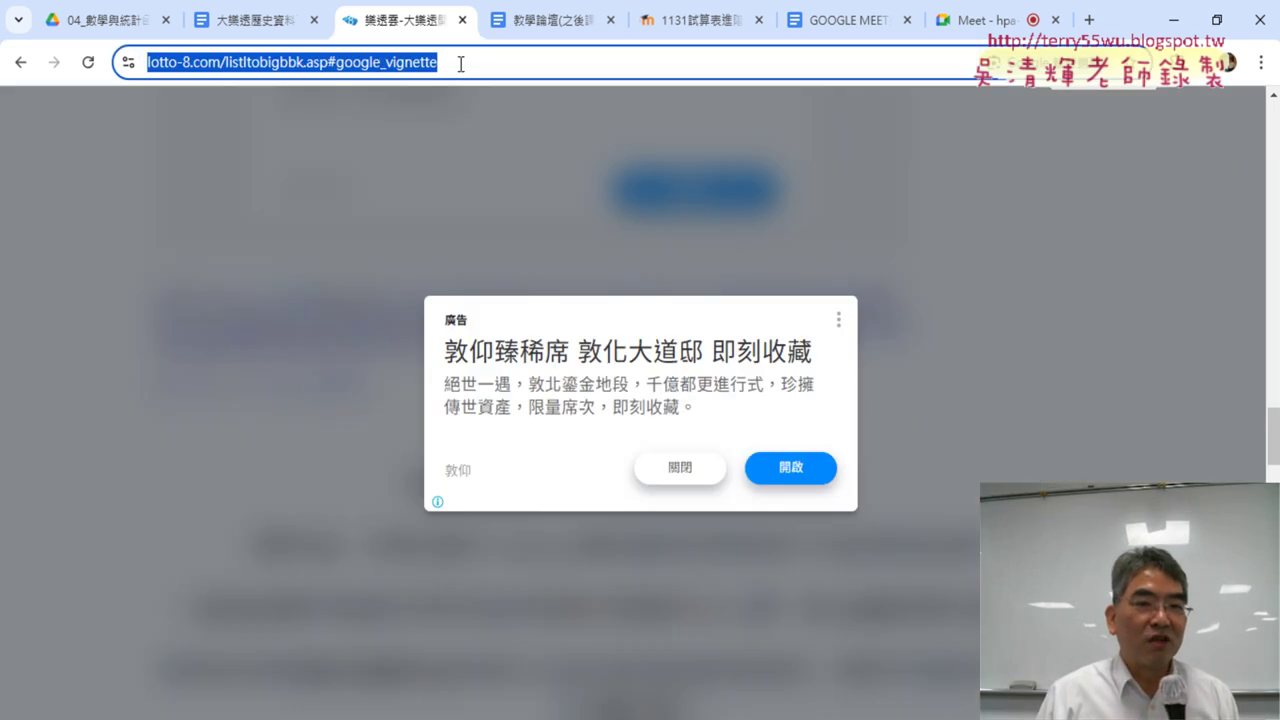
click(682, 467)
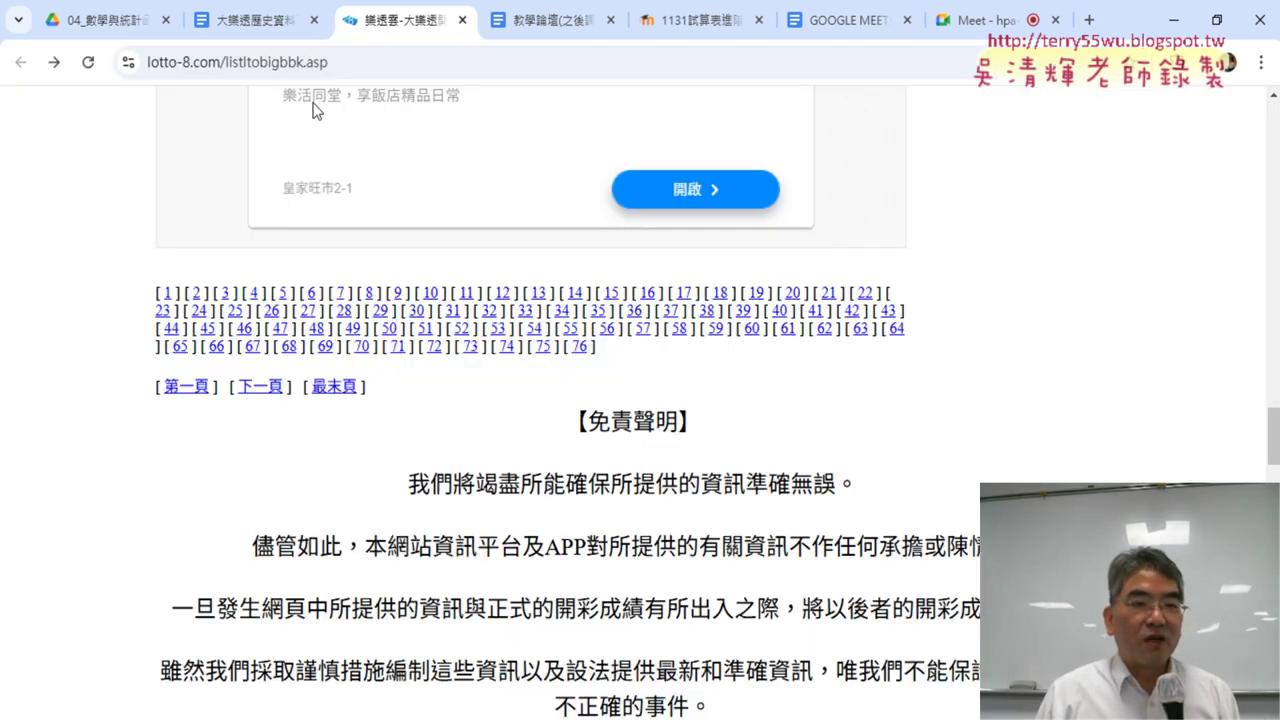
click(170, 293)
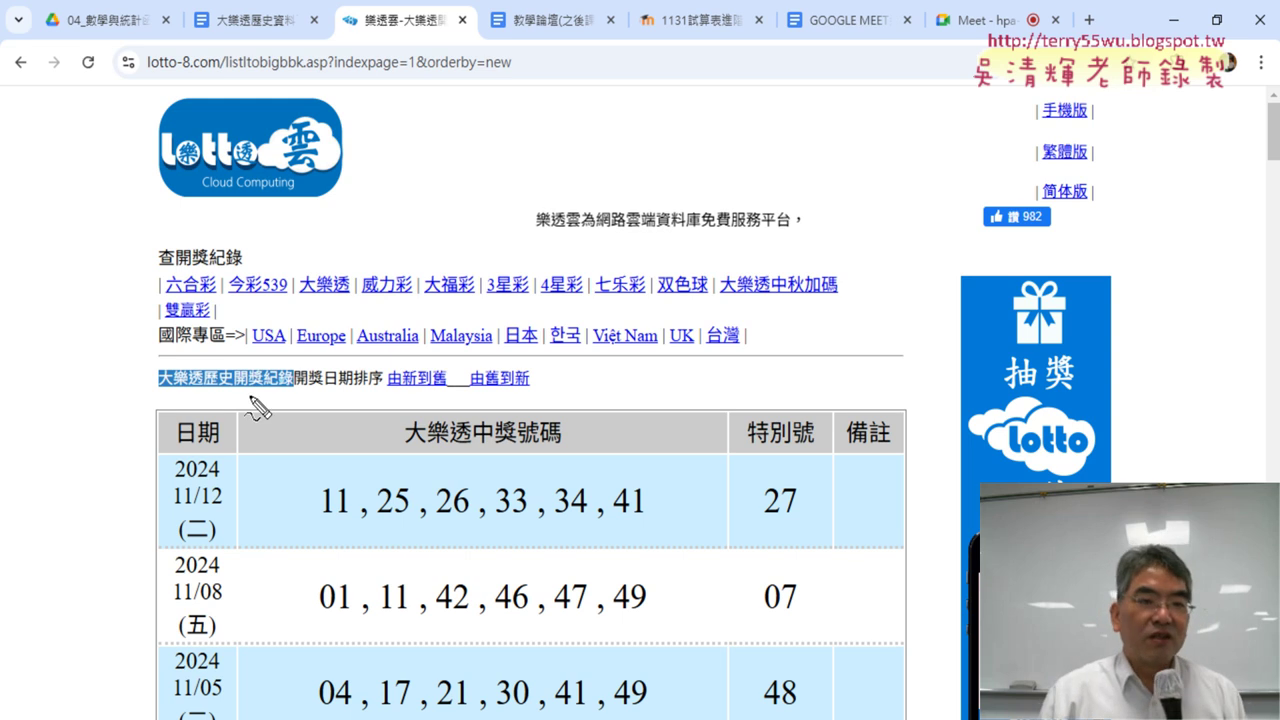
mouse_move(143, 75)
mouse_down()
mouse_move(143, 50)
mouse_move(520, 50)
mouse_move(540, 72)
mouse_up()
drag(146, 77, 530, 76)
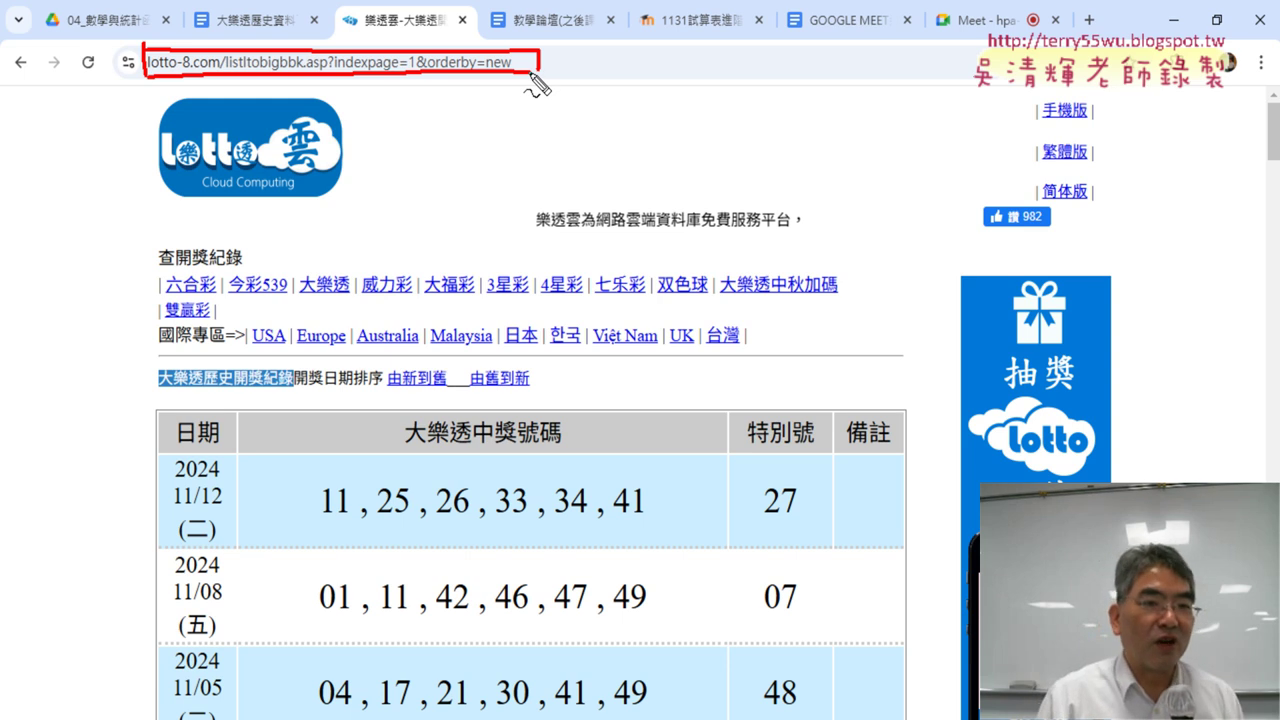
- Annotate the page number in the web address, then clear the annotations
mouse_move(344, 95)
mouse_down()
mouse_move(366, 133)
mouse_move(361, 172)
mouse_up()
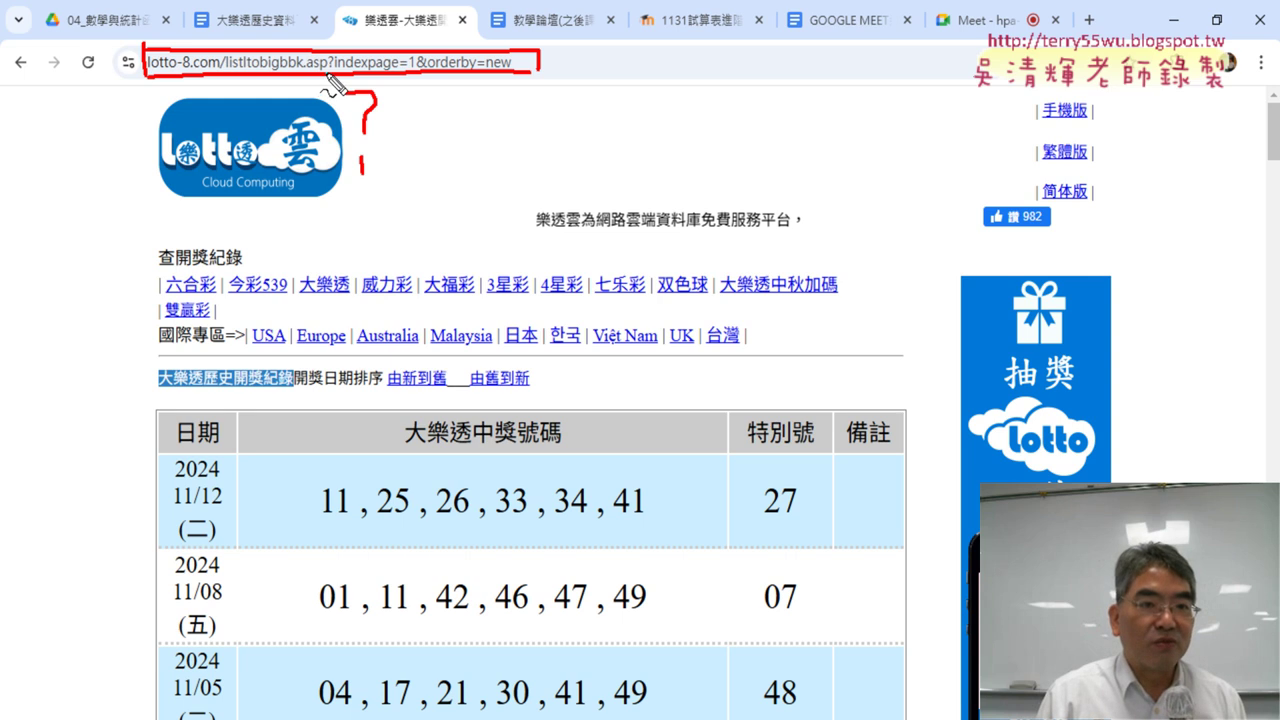
drag(324, 50, 334, 76)
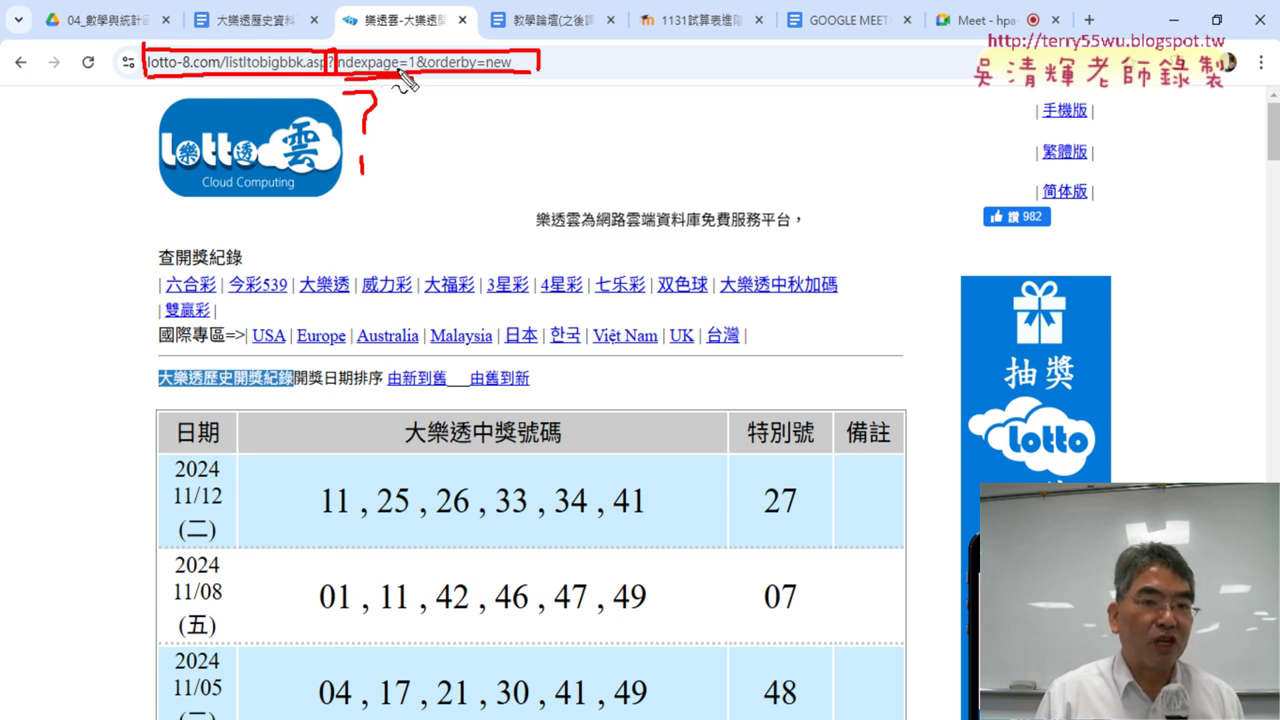
drag(408, 74, 428, 66)
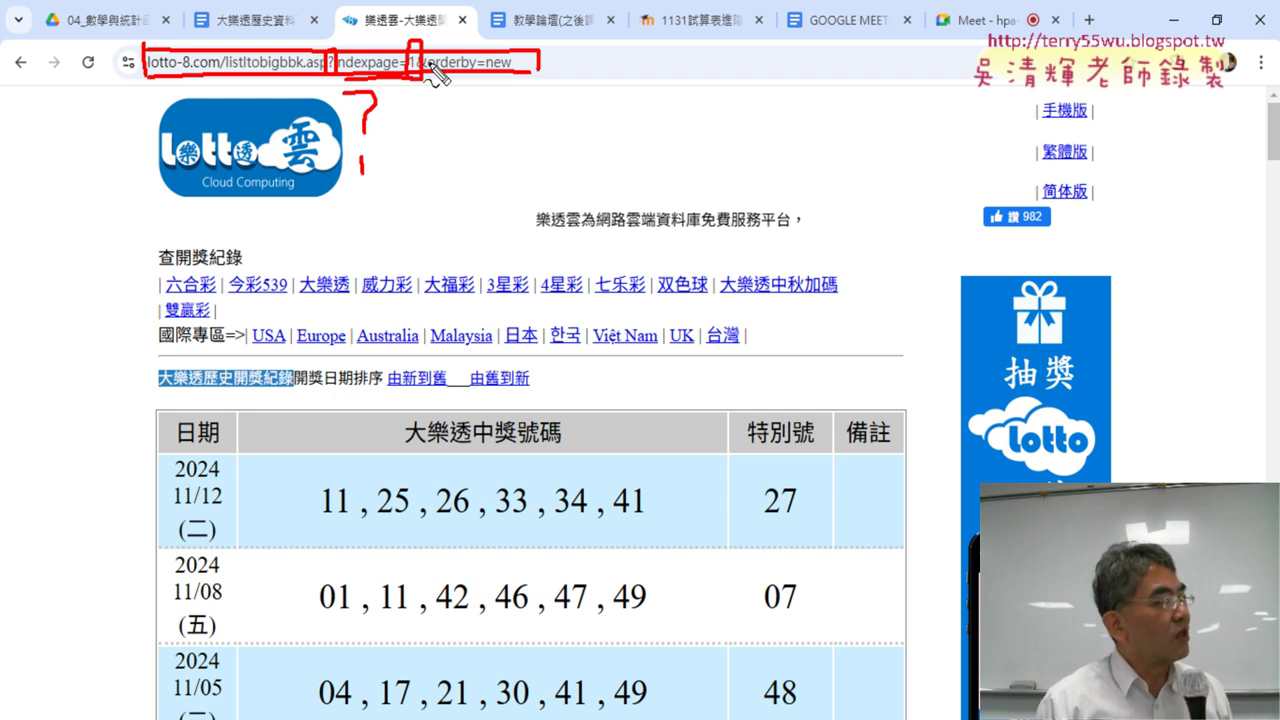
key(Escape)
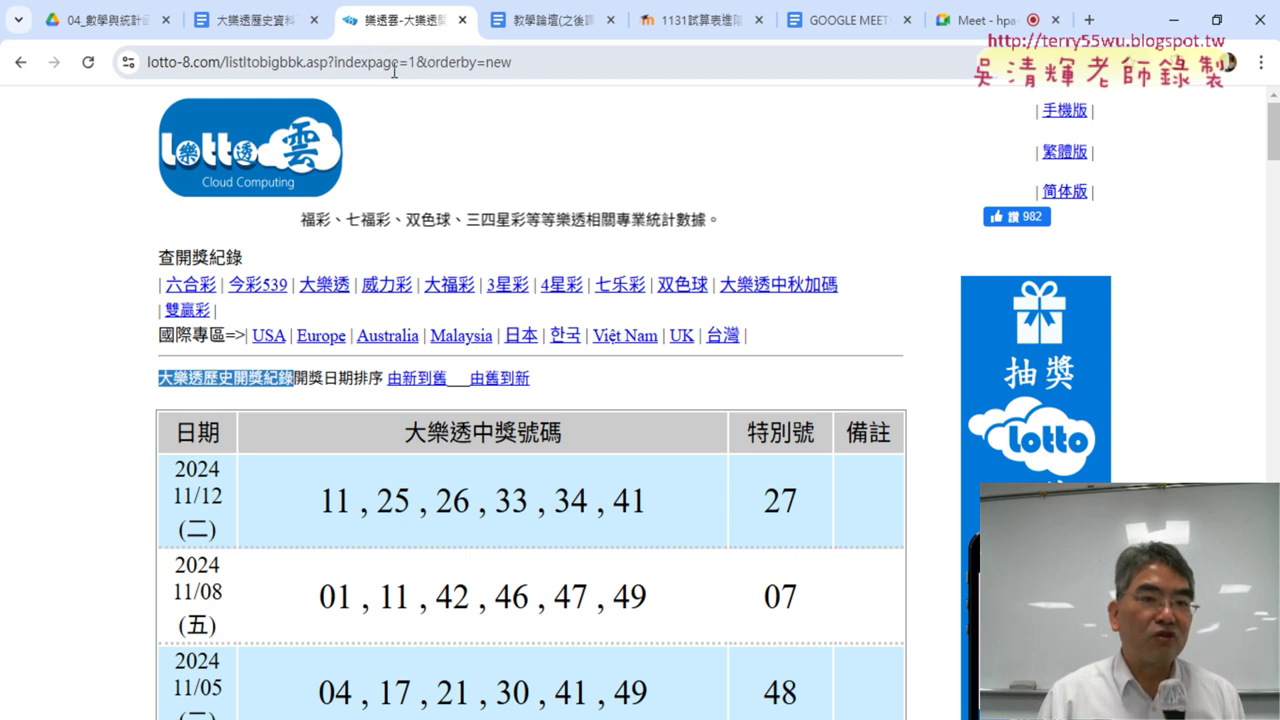
- Go to history page 2 and select the 2 in the address's indexpage=2
scroll(91, 324, down, 5)
scroll(92, 328, down, 10)
scroll(90, 335, down, 8)
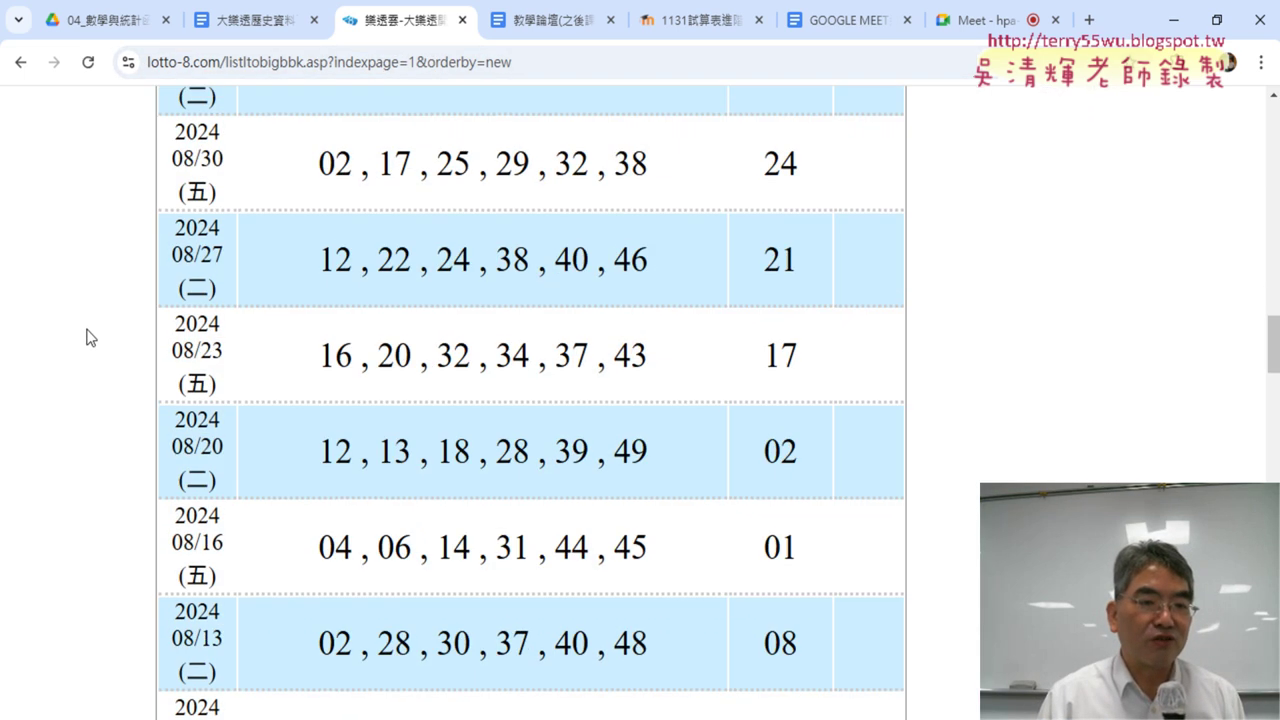
scroll(88, 340, down, 2)
scroll(88, 340, down, 4)
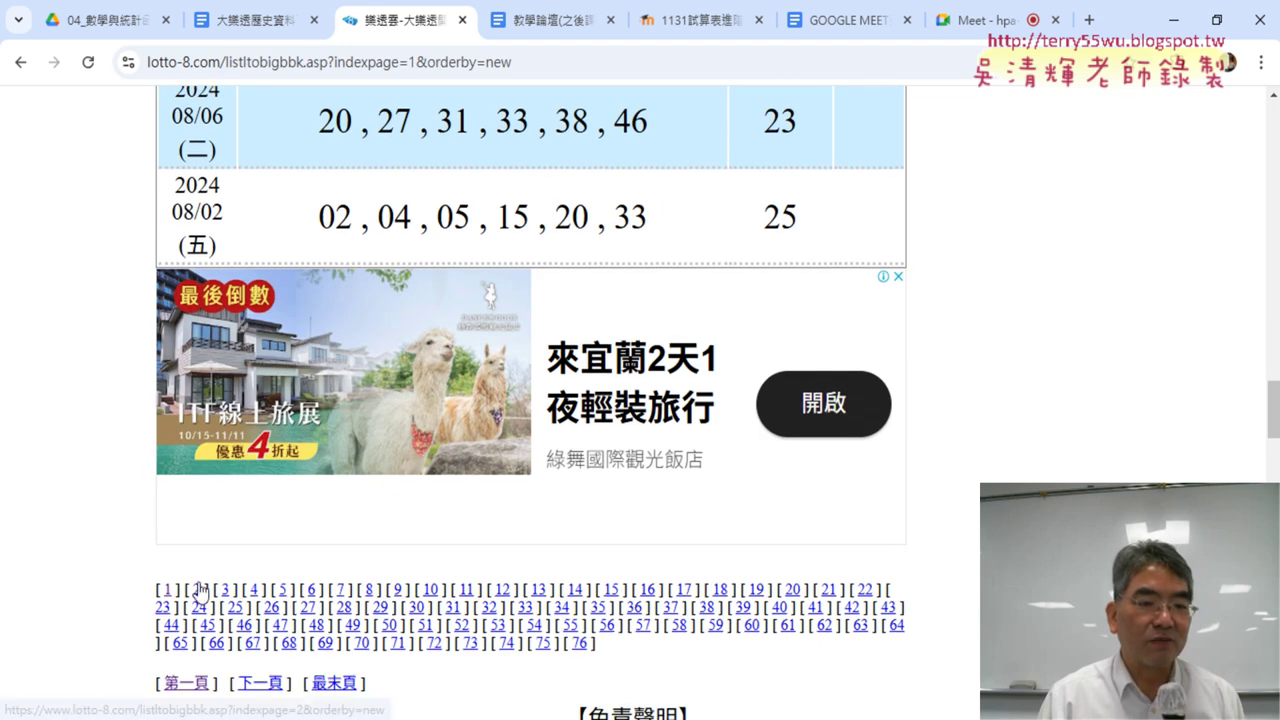
click(199, 590)
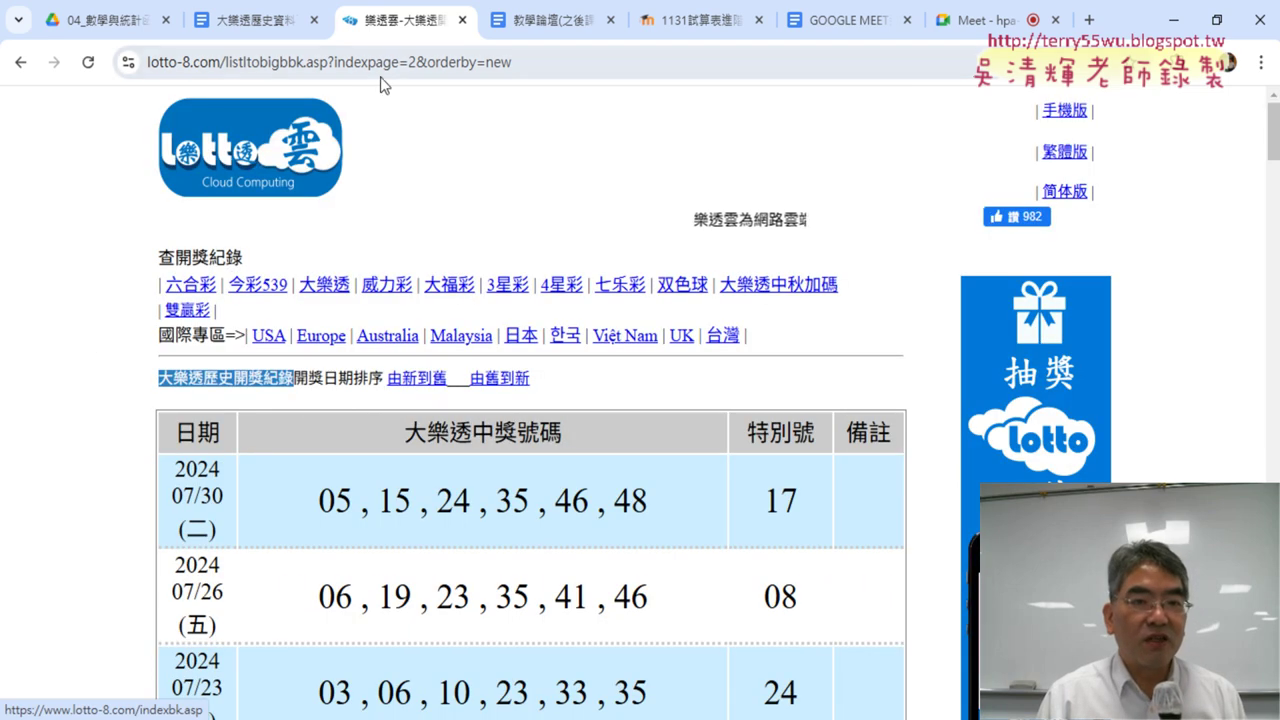
click(418, 66)
click(420, 66)
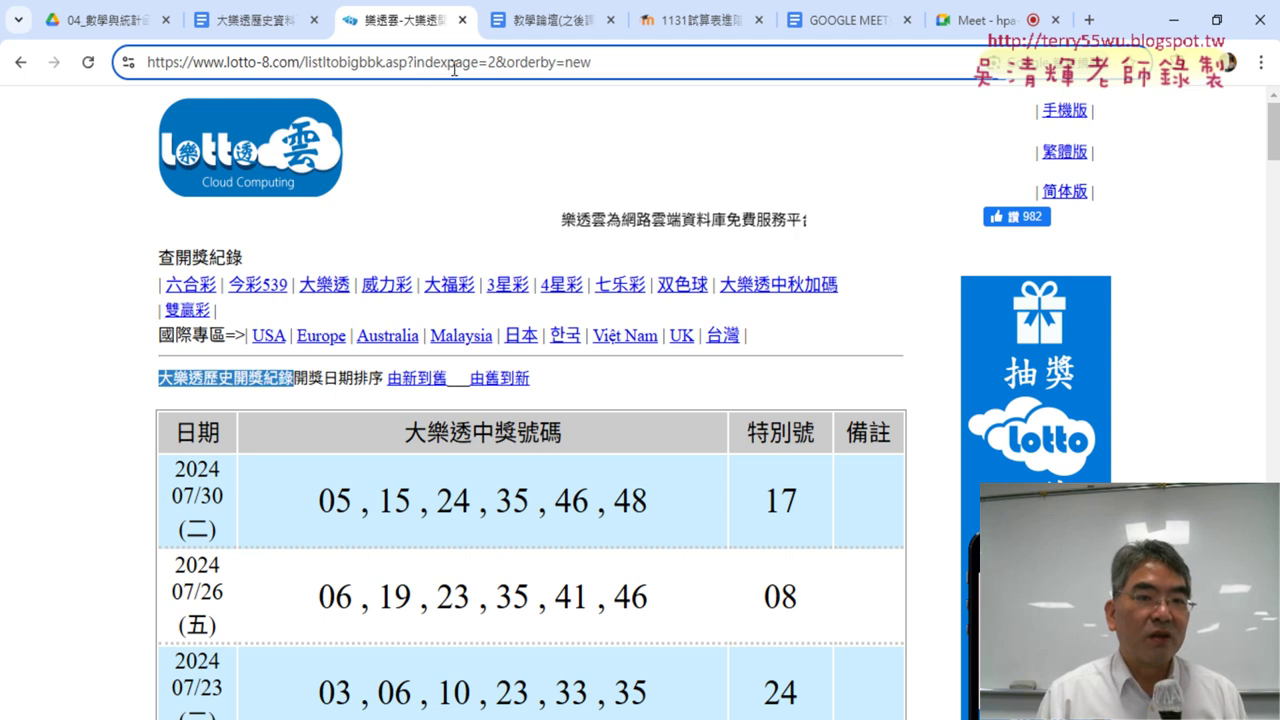
double_click(491, 62)
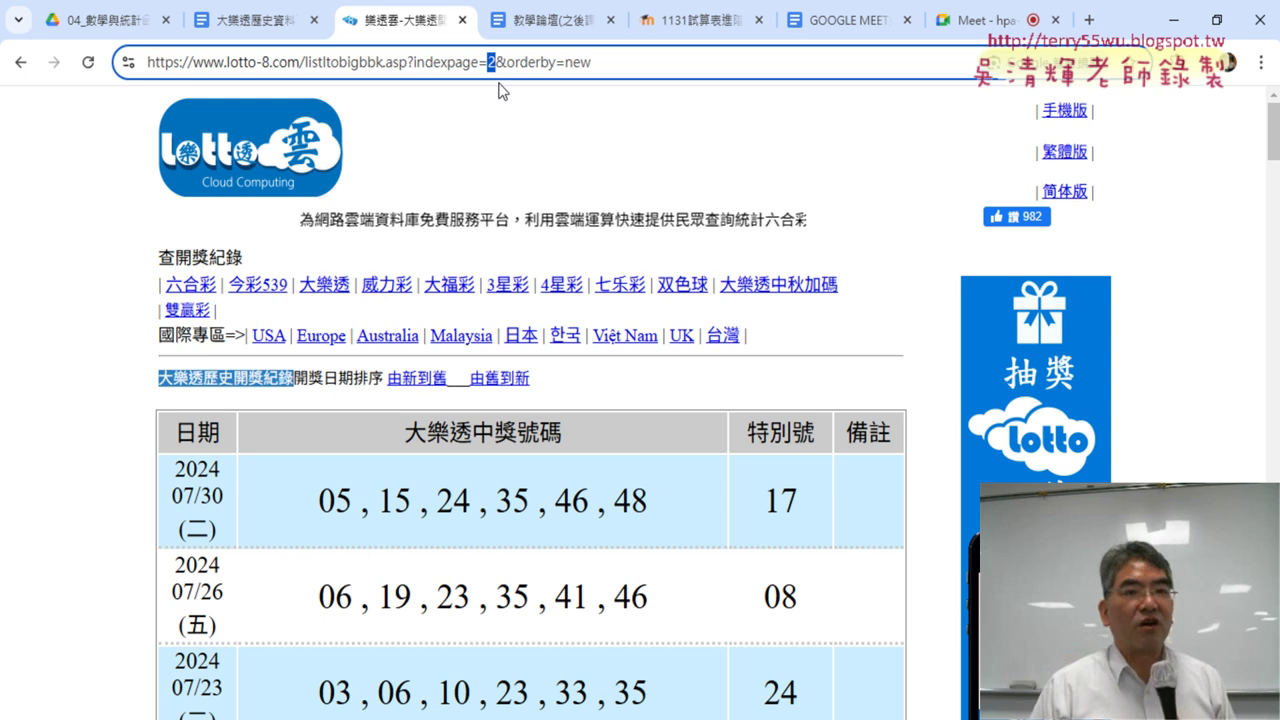
- Scroll the tutorial to the 範例程式碼 section and select the Sub 大樂透下載() code
click(258, 21)
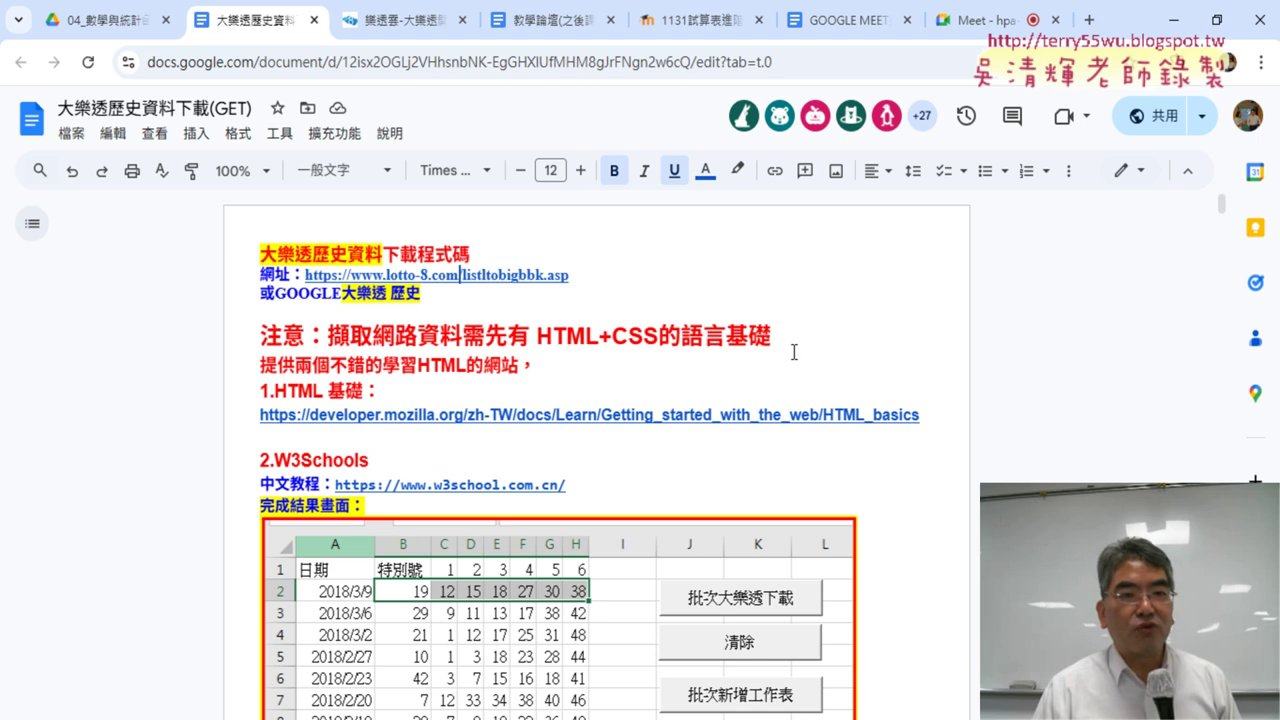
scroll(885, 362, down, 2)
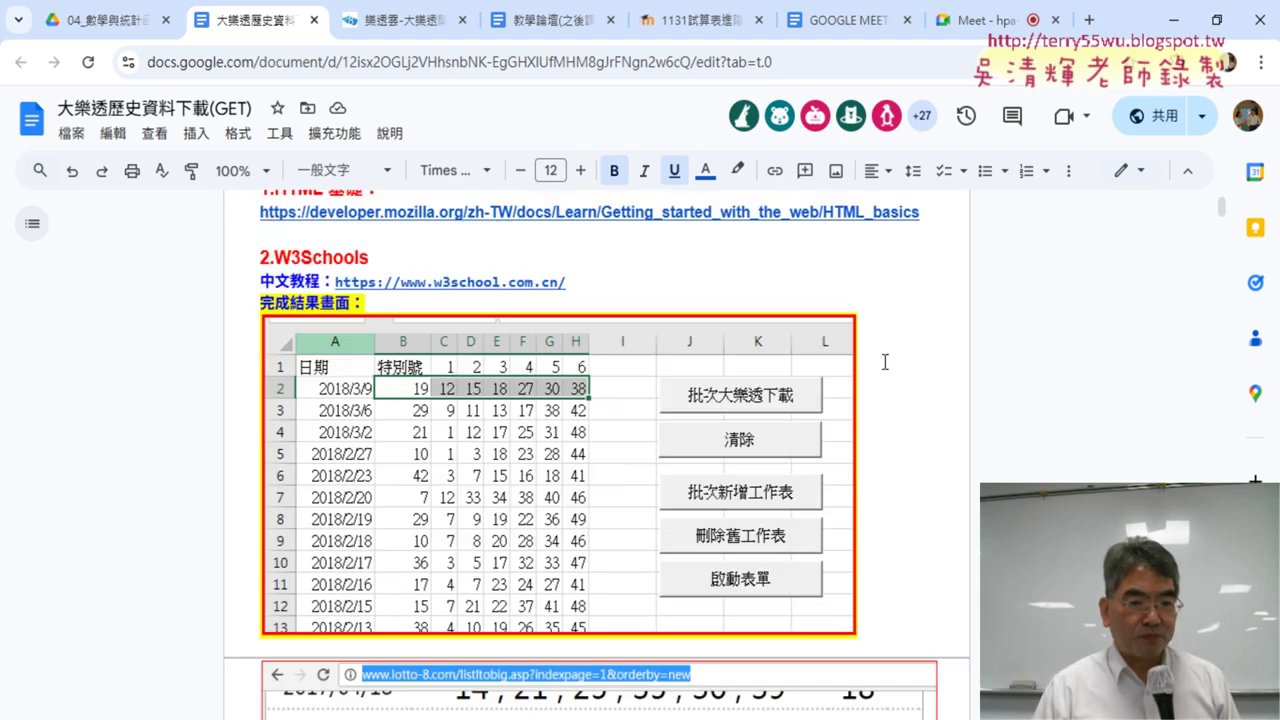
scroll(885, 362, down, 3)
scroll(885, 362, down, 1)
scroll(885, 360, down, 4)
scroll(885, 358, down, 3)
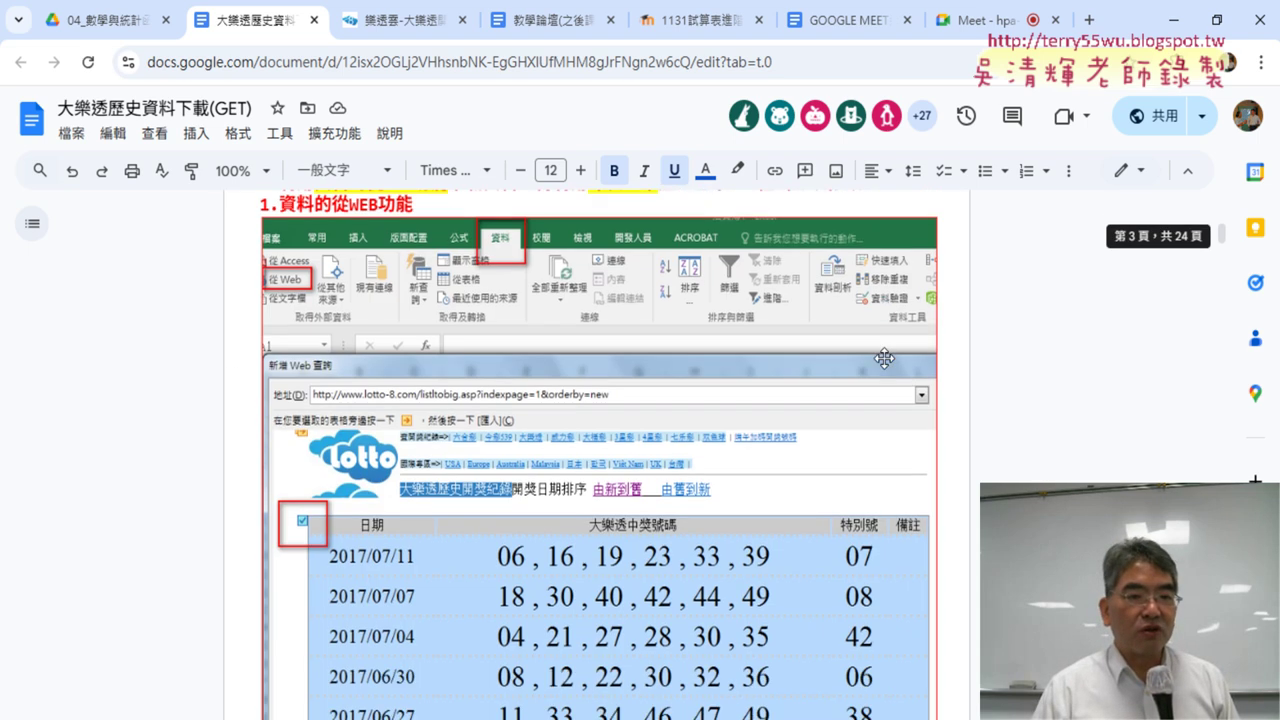
scroll(885, 358, down, 2)
scroll(885, 358, down, 3)
scroll(885, 358, down, 5)
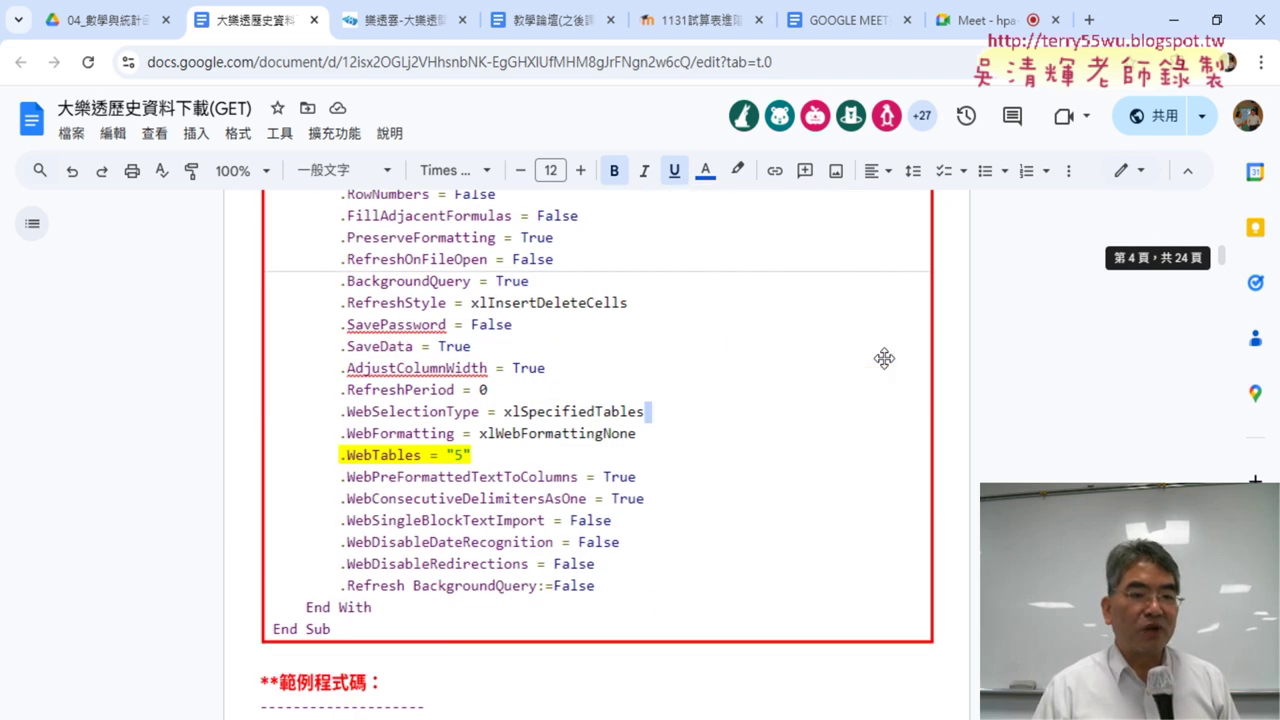
scroll(885, 358, down, 3)
scroll(885, 358, down, 1)
scroll(885, 358, down, 1)
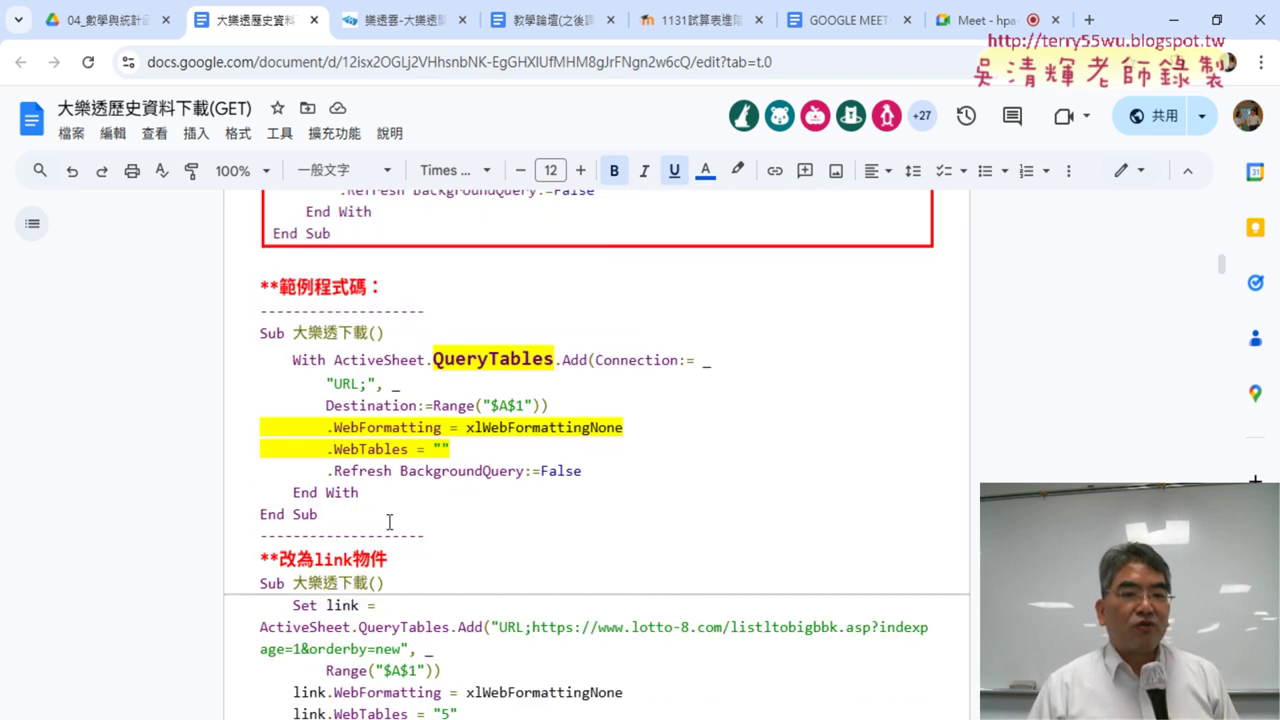
drag(389, 521, 236, 339)
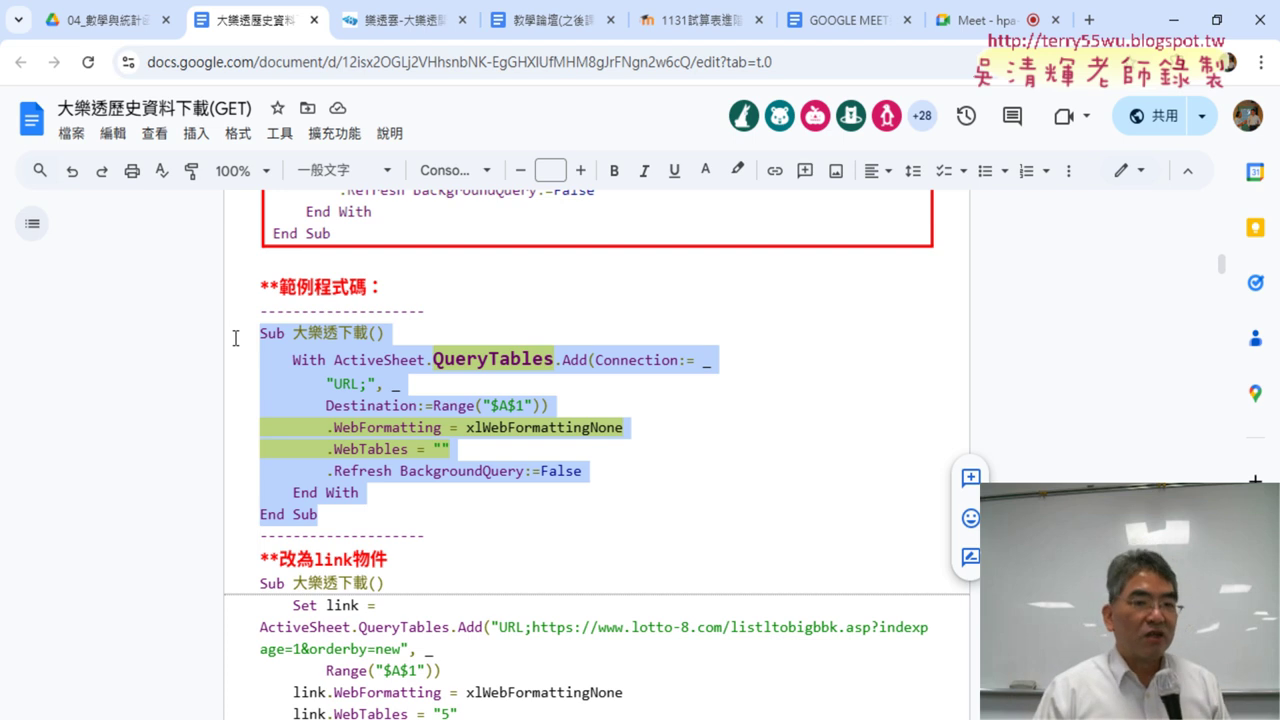
click(368, 384)
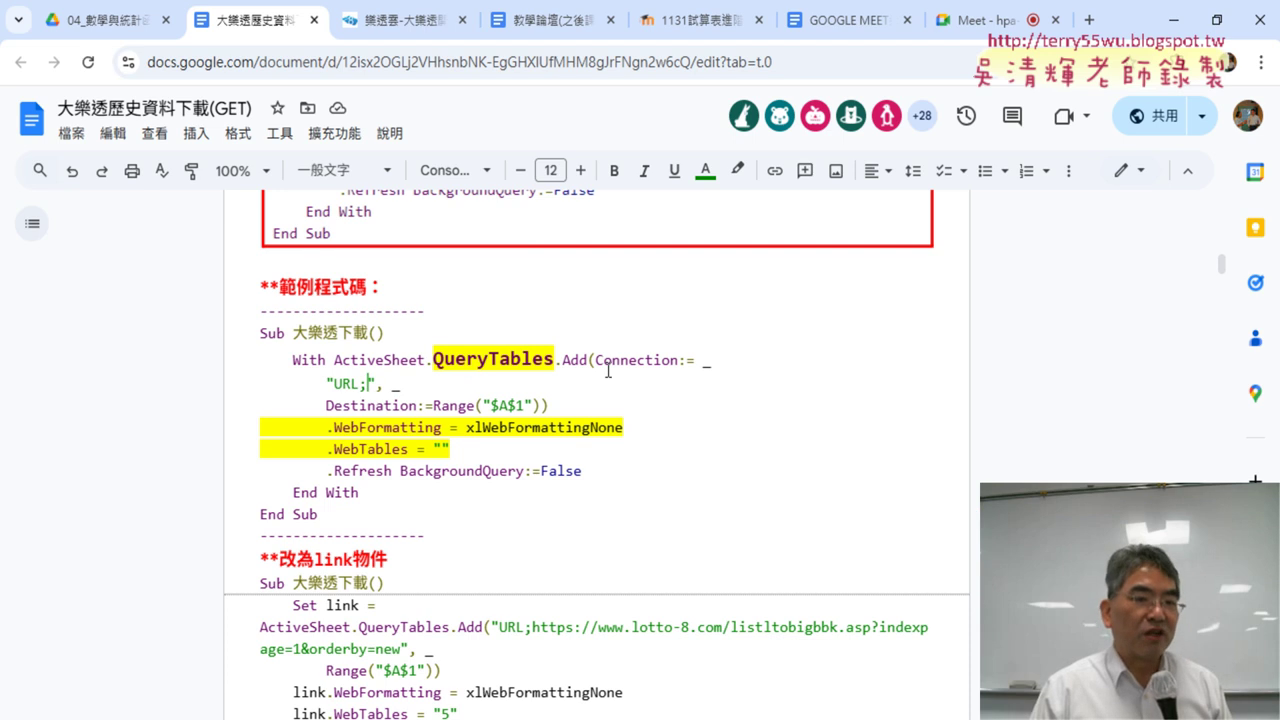
drag(335, 386, 366, 383)
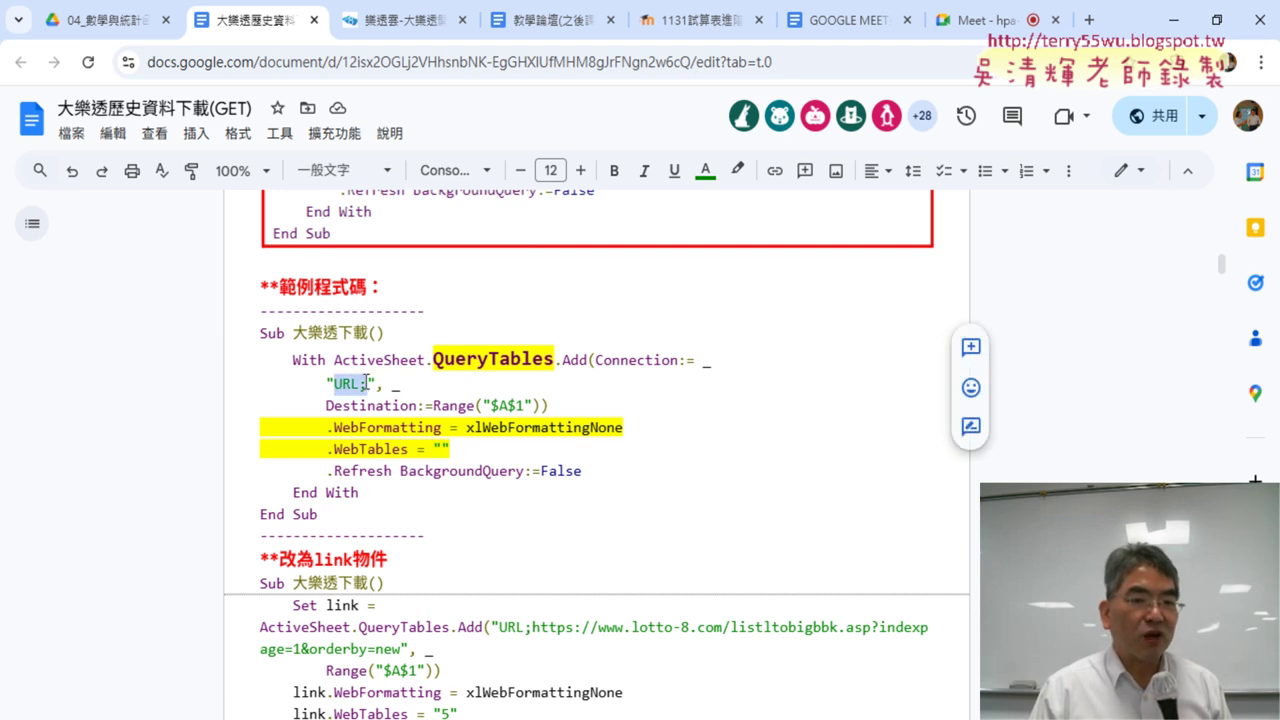
click(369, 383)
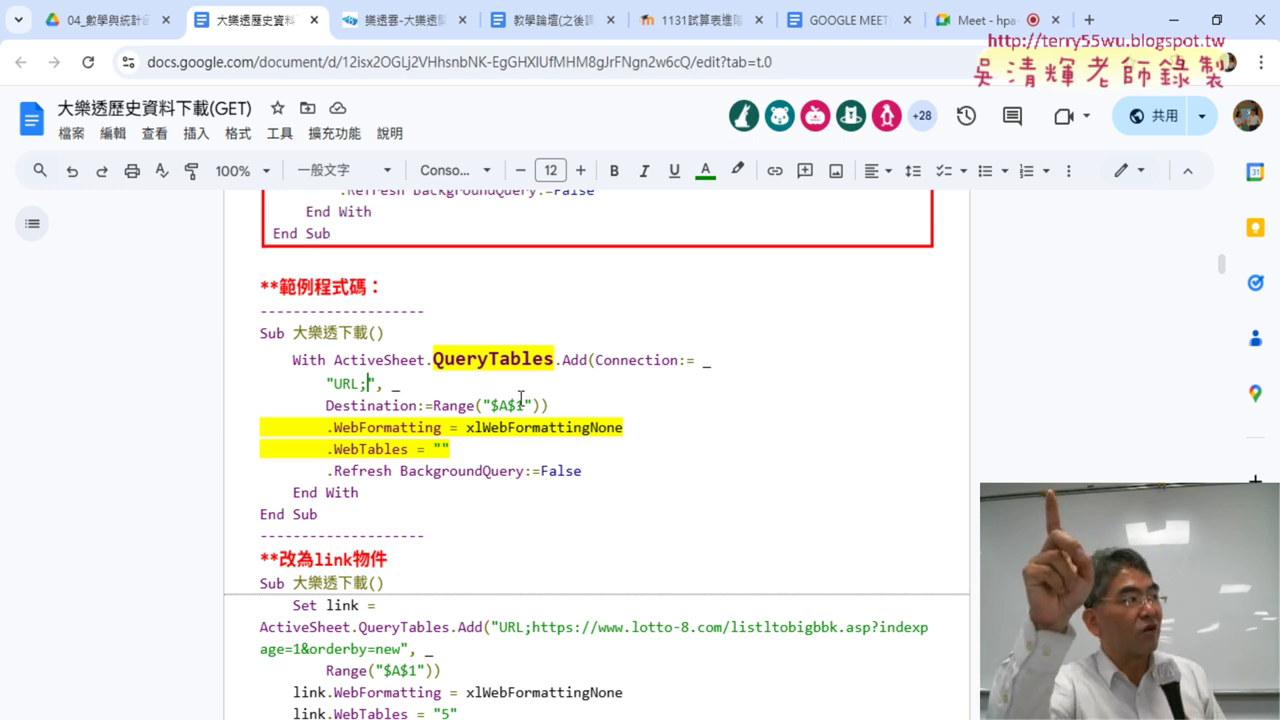
double_click(362, 384)
click(368, 384)
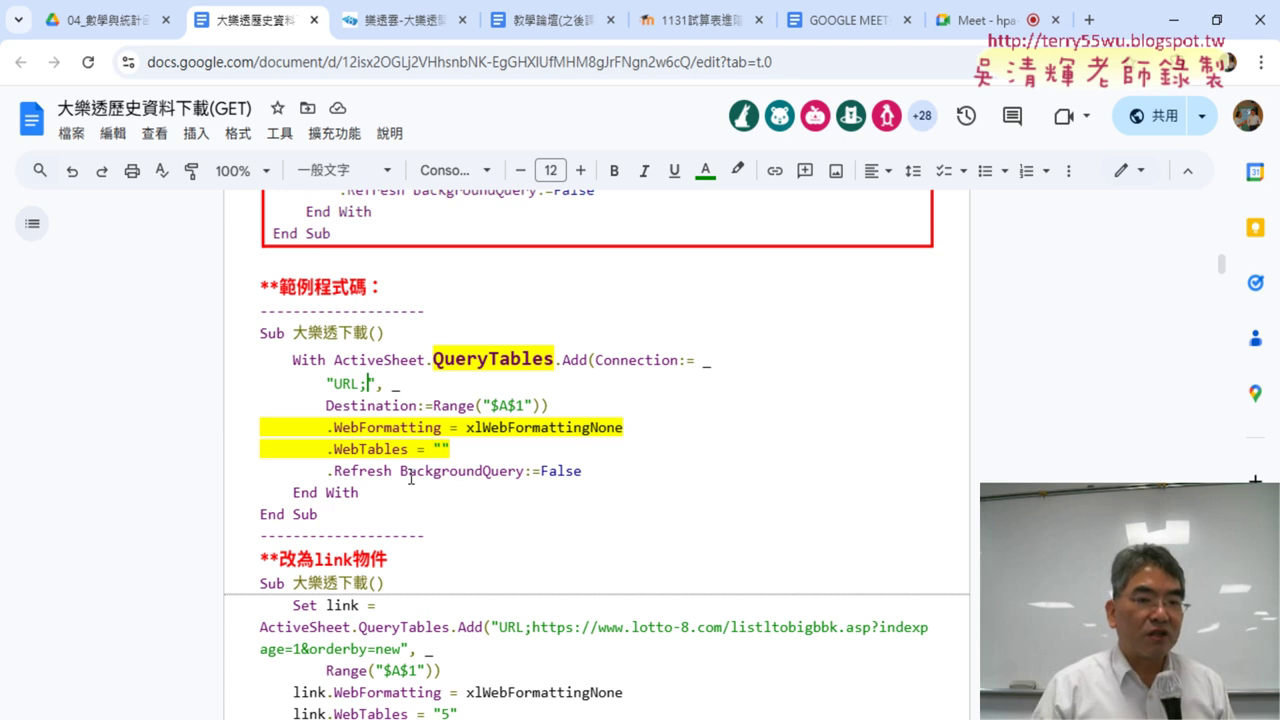
drag(329, 452, 430, 449)
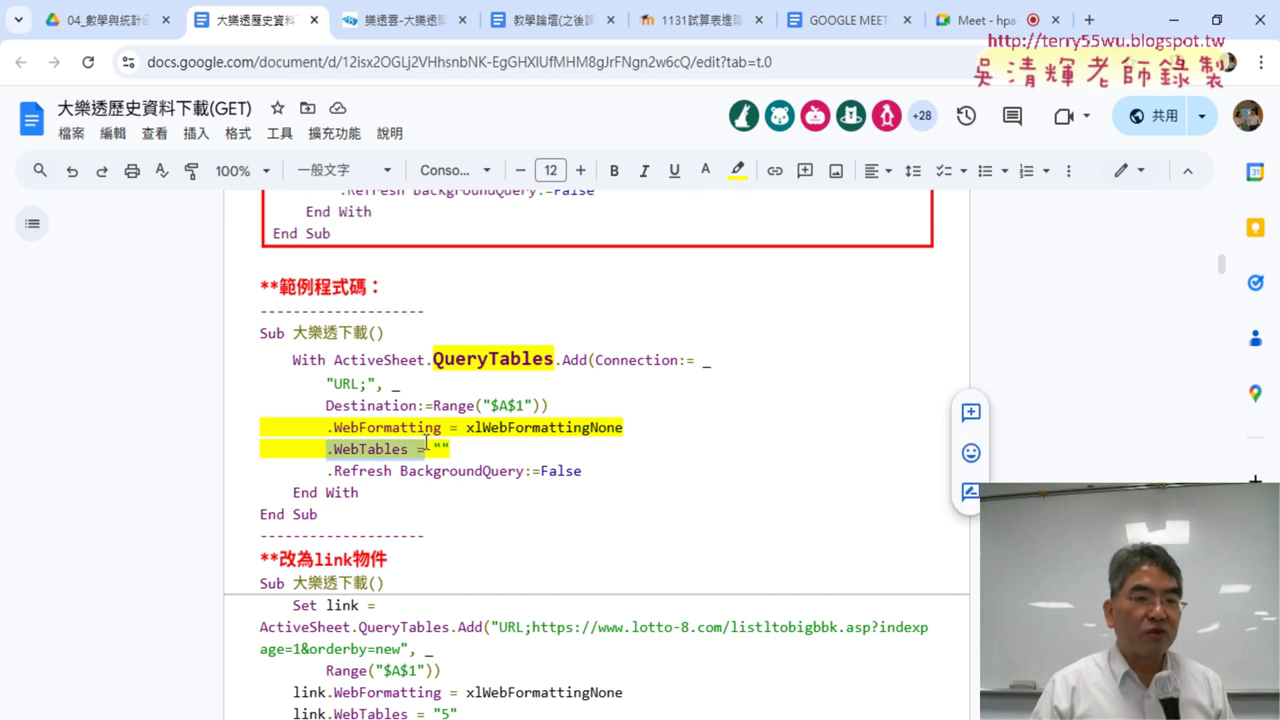
click(441, 447)
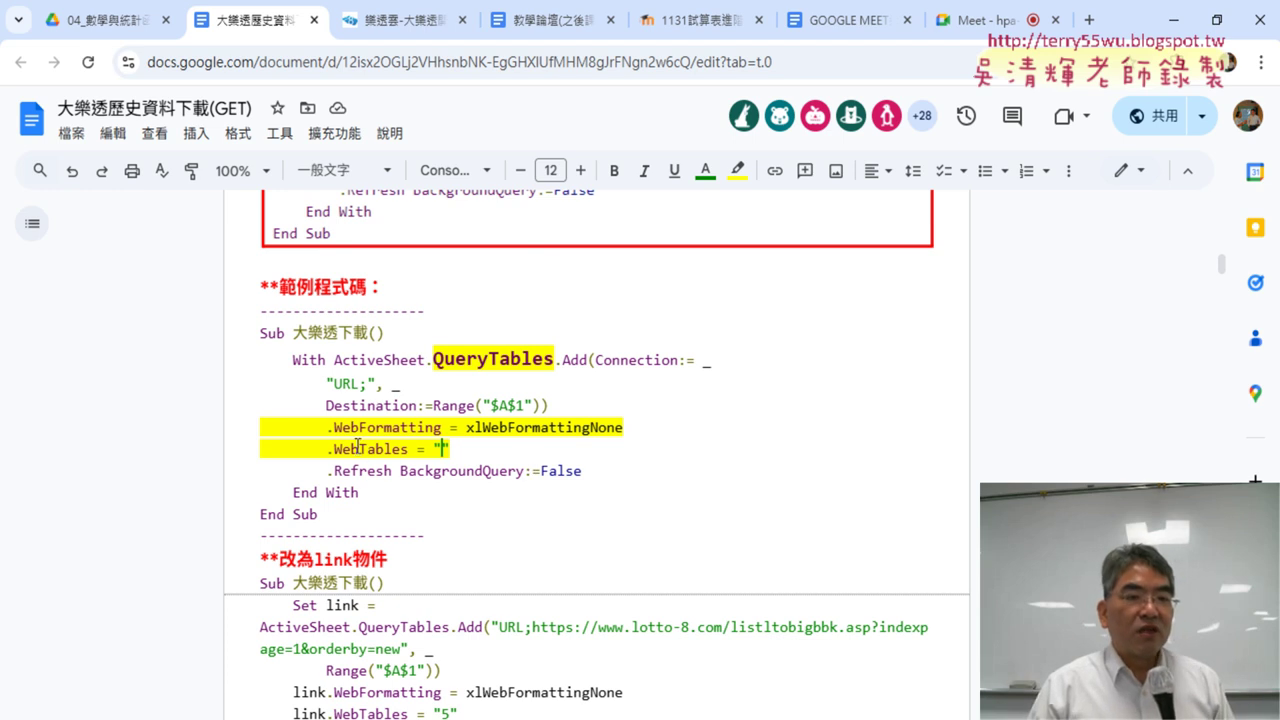
drag(359, 449, 408, 449)
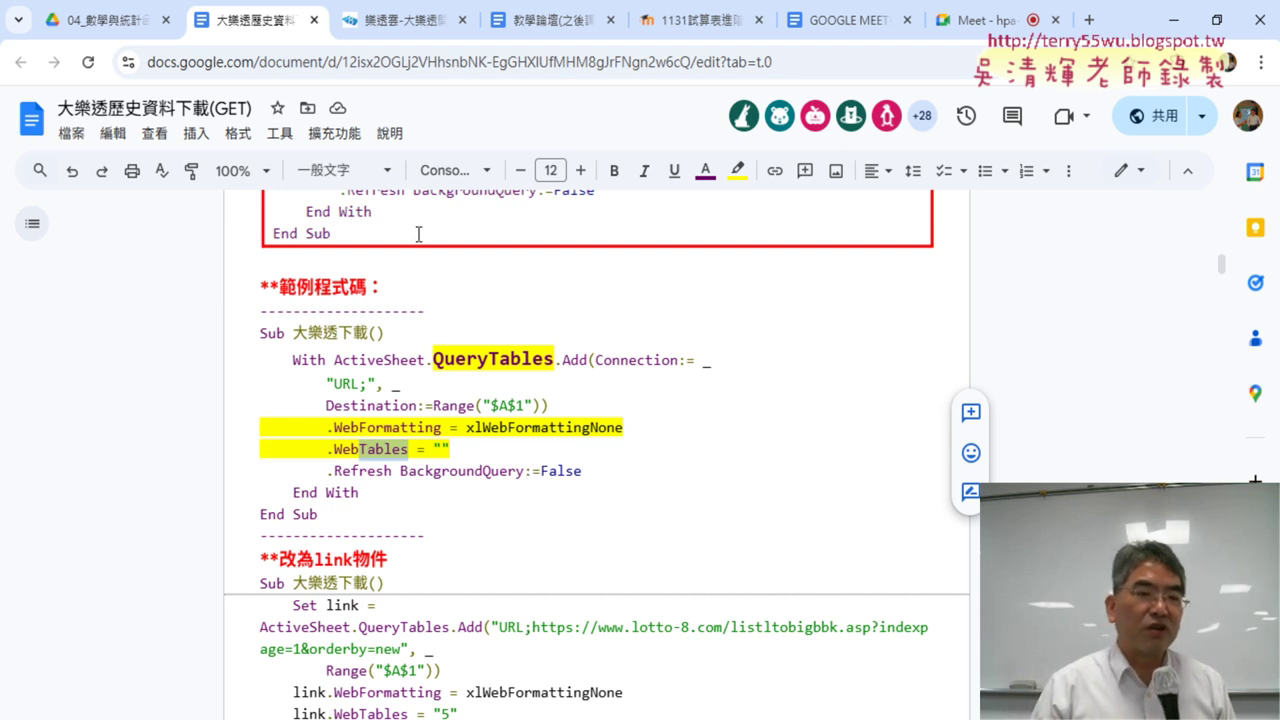
- Return to the lotto-8.com page 2 tab and open its right-click menu
click(391, 29)
scroll(249, 466, down, 2)
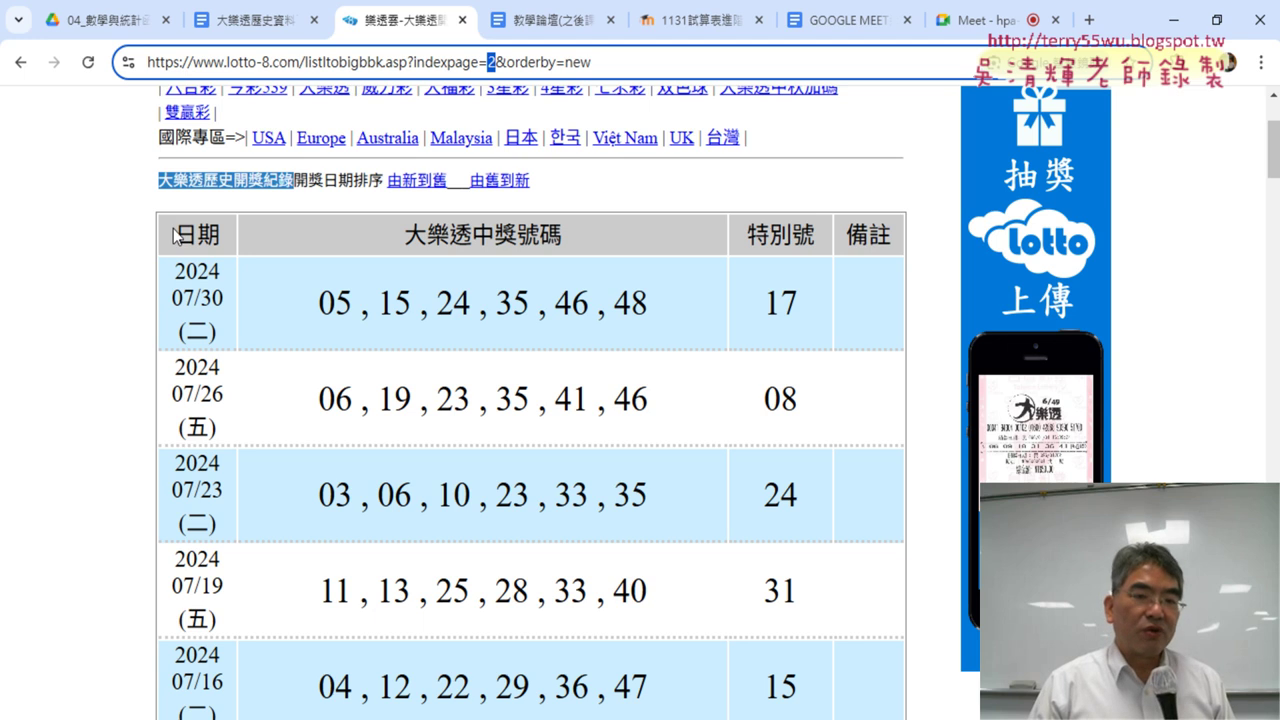
right_click(284, 209)
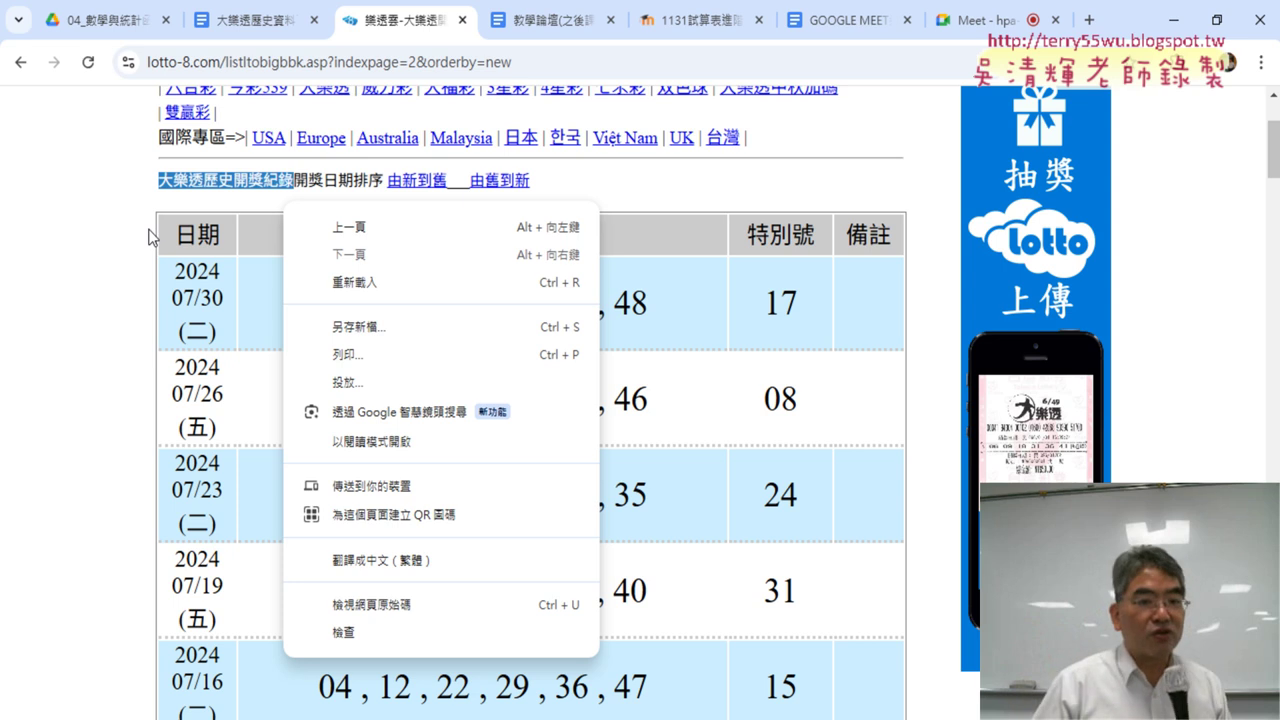
- View page 2's HTML source (檢視網頁原始碼) and scroll to the table markup
click(412, 606)
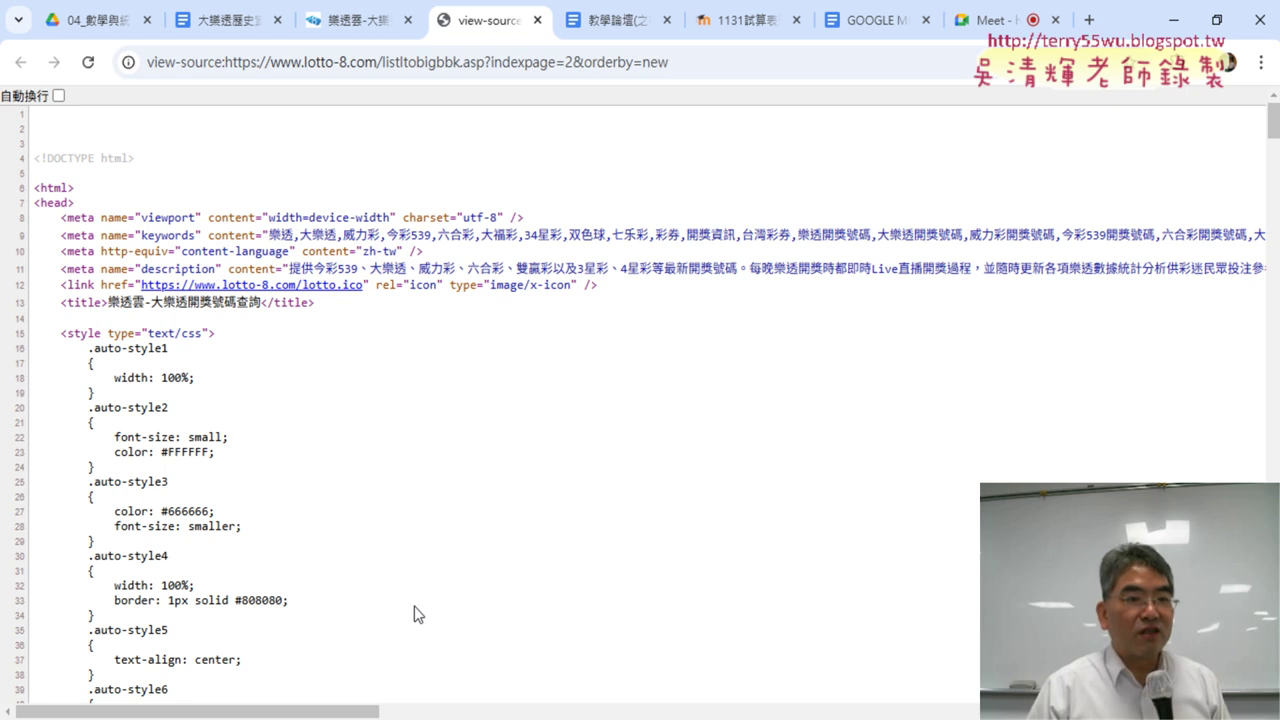
scroll(516, 548, down, 5)
scroll(516, 548, down, 4)
scroll(520, 545, down, 2)
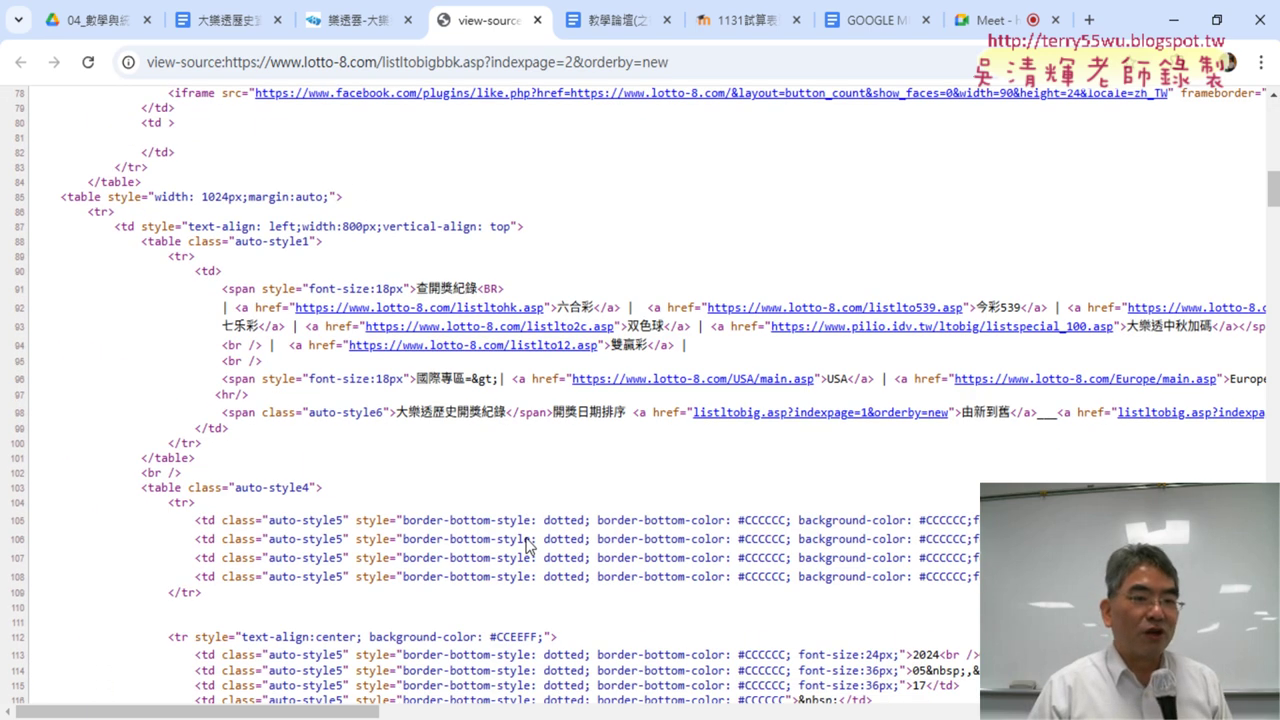
scroll(525, 540, down, 3)
scroll(527, 538, down, 1)
scroll(526, 538, up, 1)
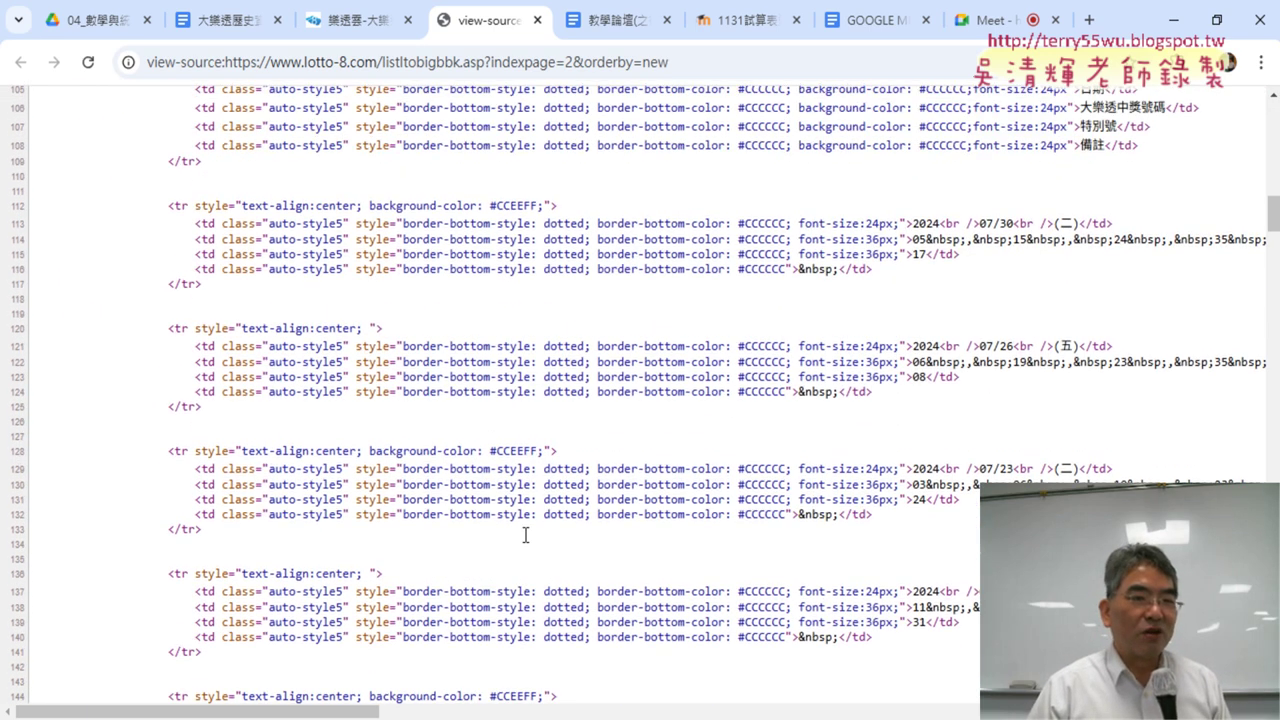
scroll(526, 540, up, 2)
scroll(525, 541, up, 1)
scroll(525, 541, up, 1)
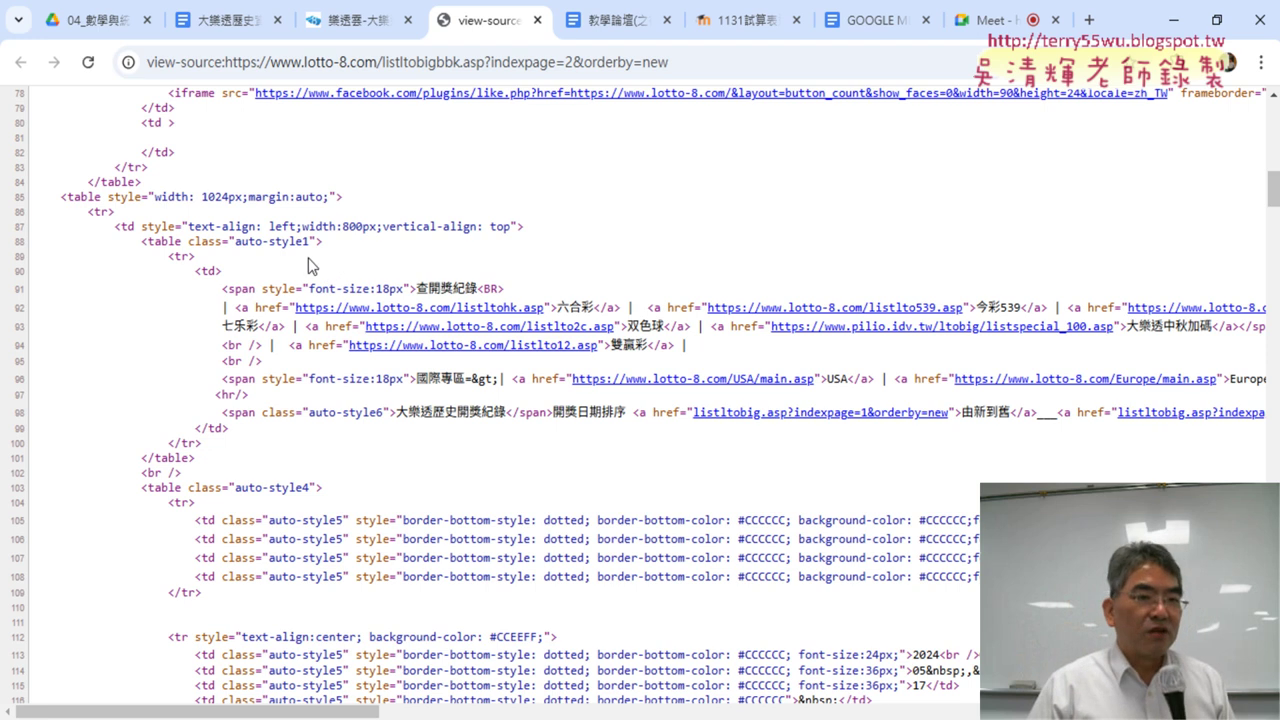
- Highlight the <table>, <tr> and <td> tags on source lines 85–90, then return to the code document
drag(54, 196, 98, 196)
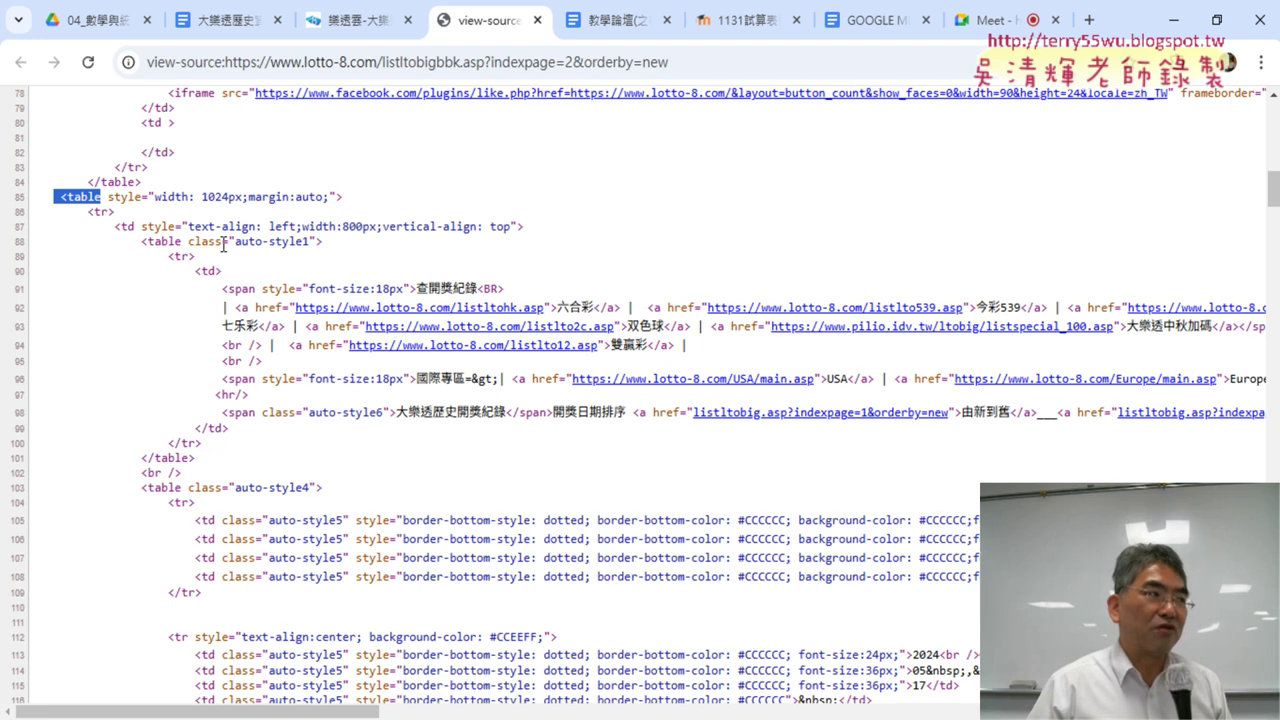
click(171, 212)
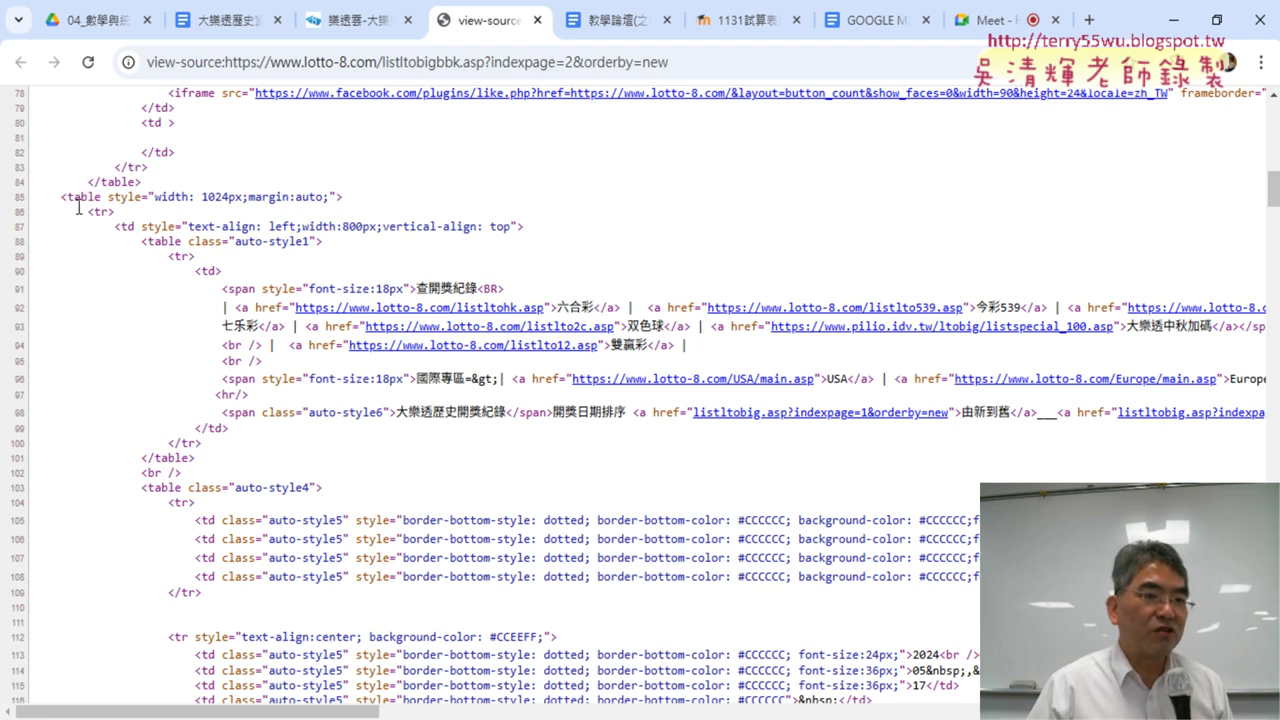
drag(60, 197, 101, 197)
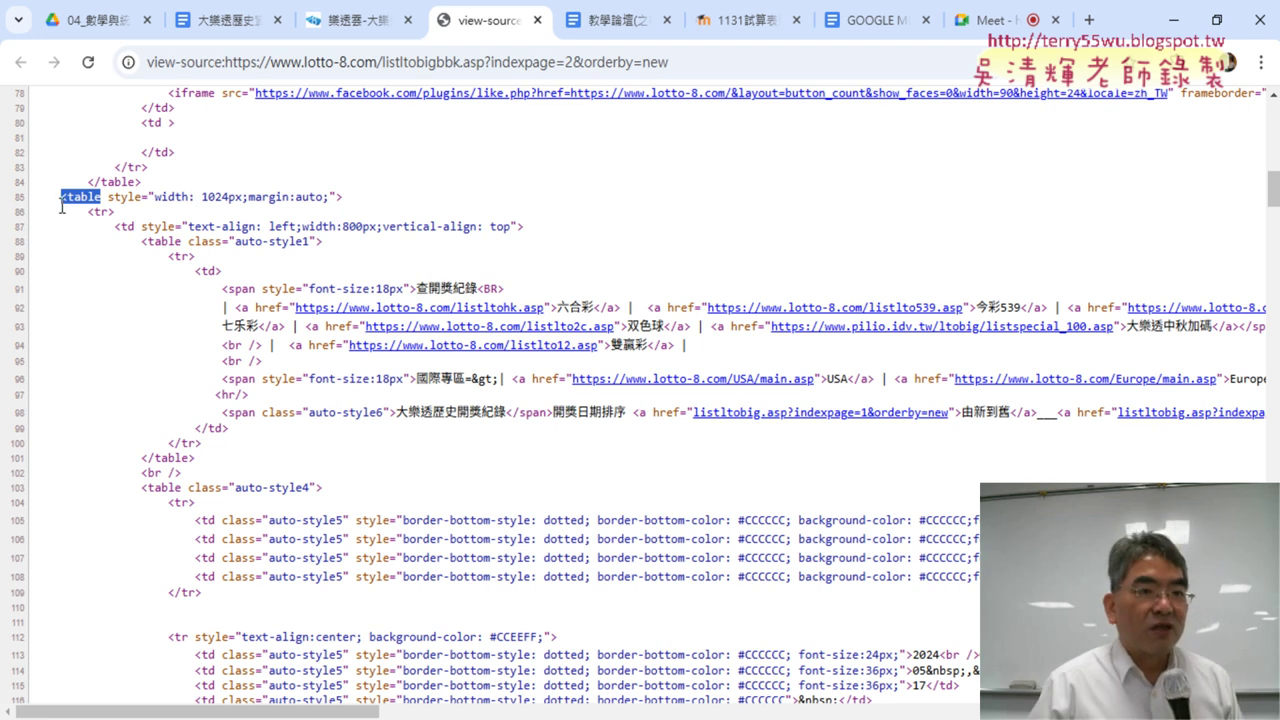
drag(87, 212, 113, 212)
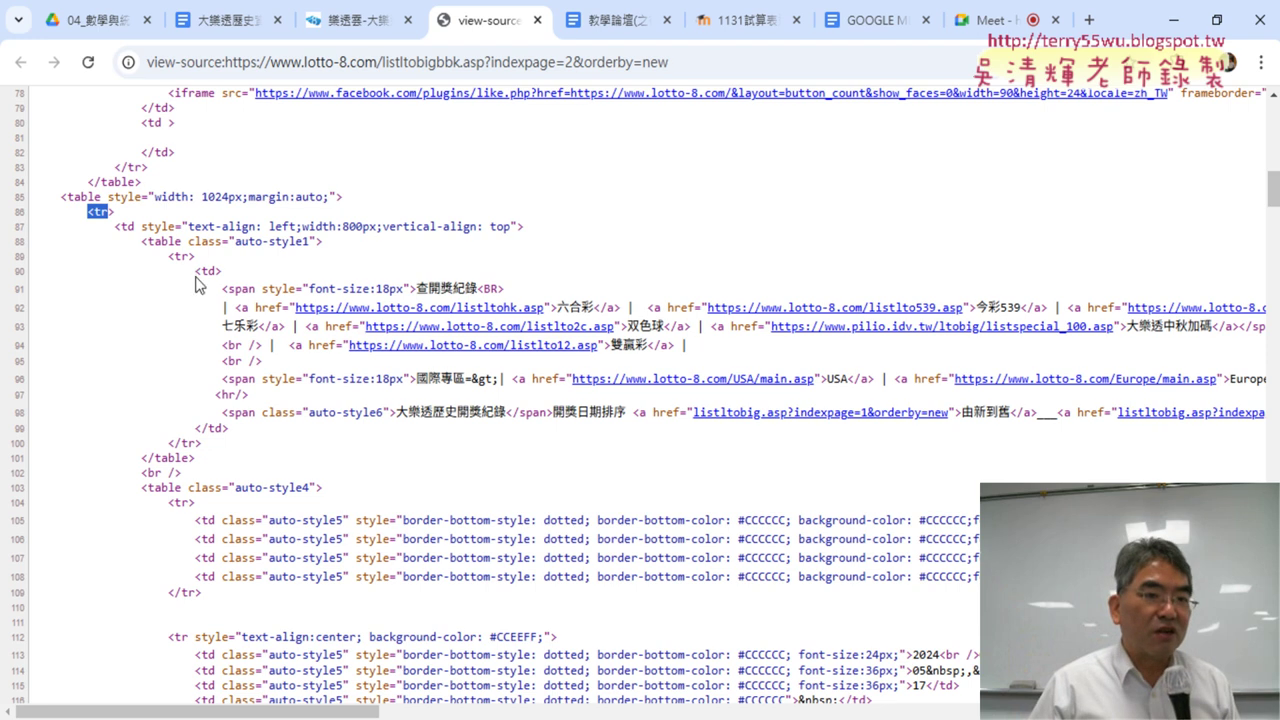
drag(195, 270, 217, 268)
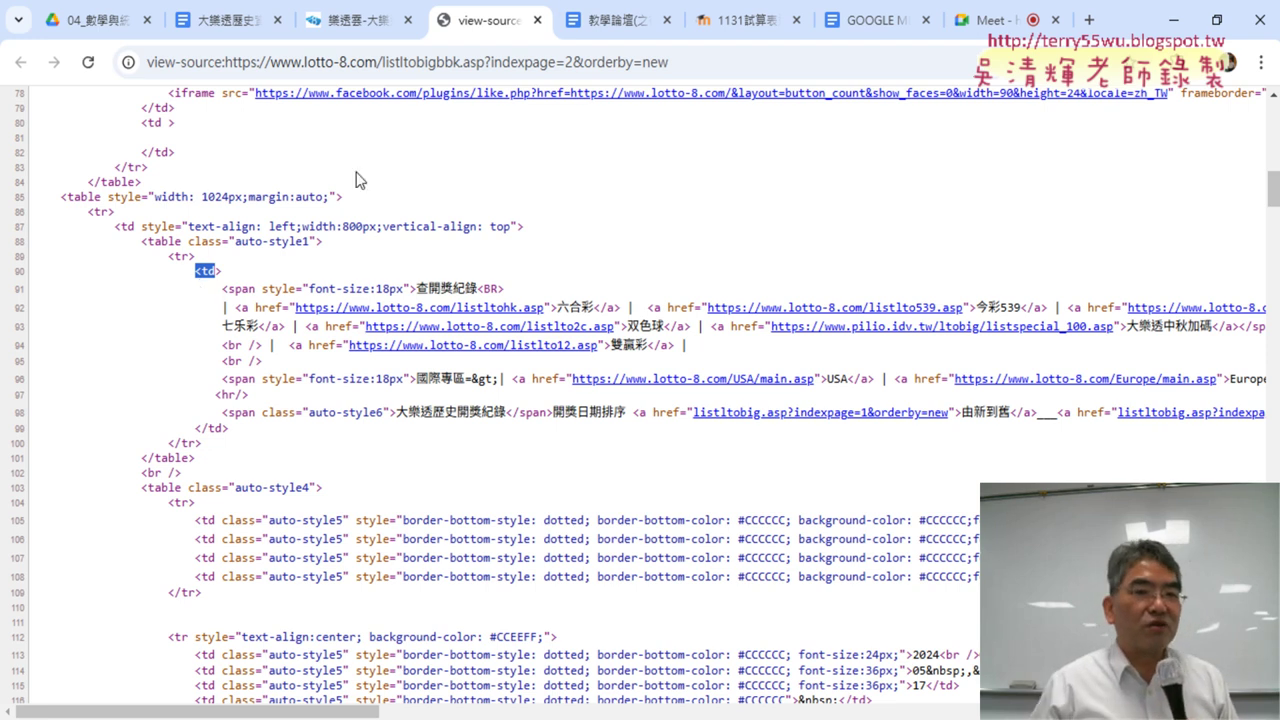
click(225, 20)
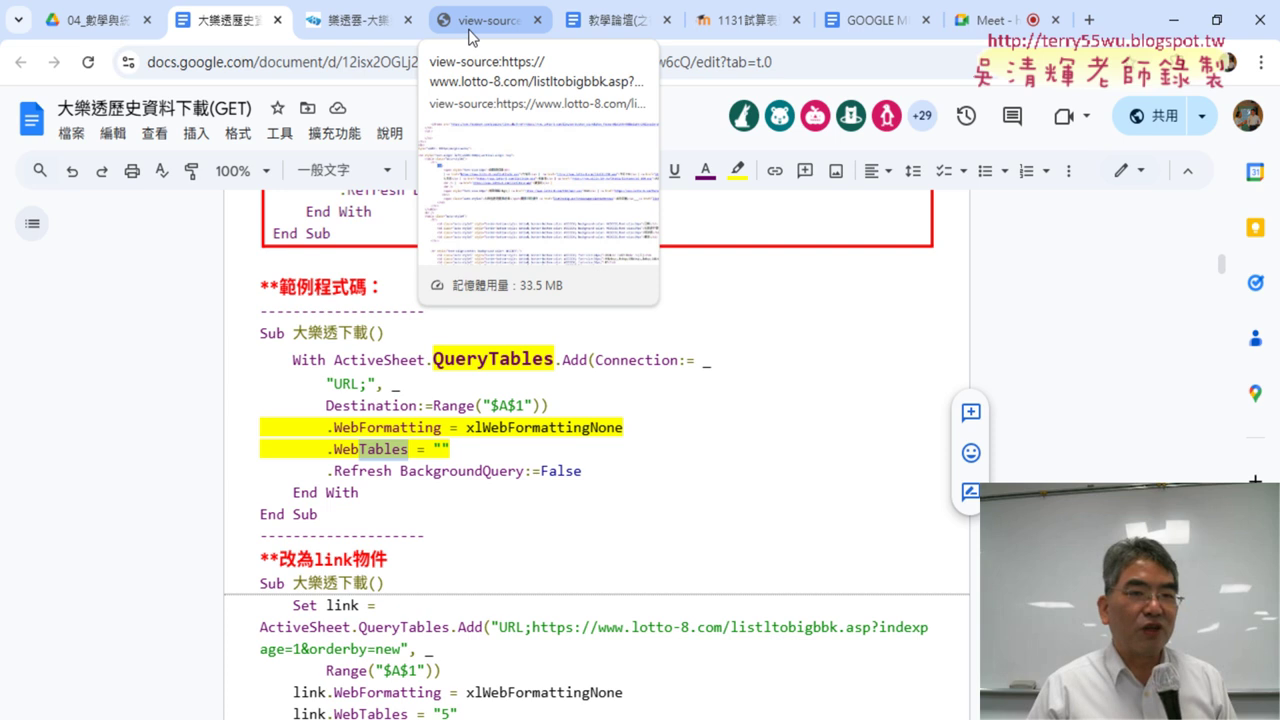
- In the page source, highlight the first table's opening and closing tags on lines 60 and 71
click(472, 22)
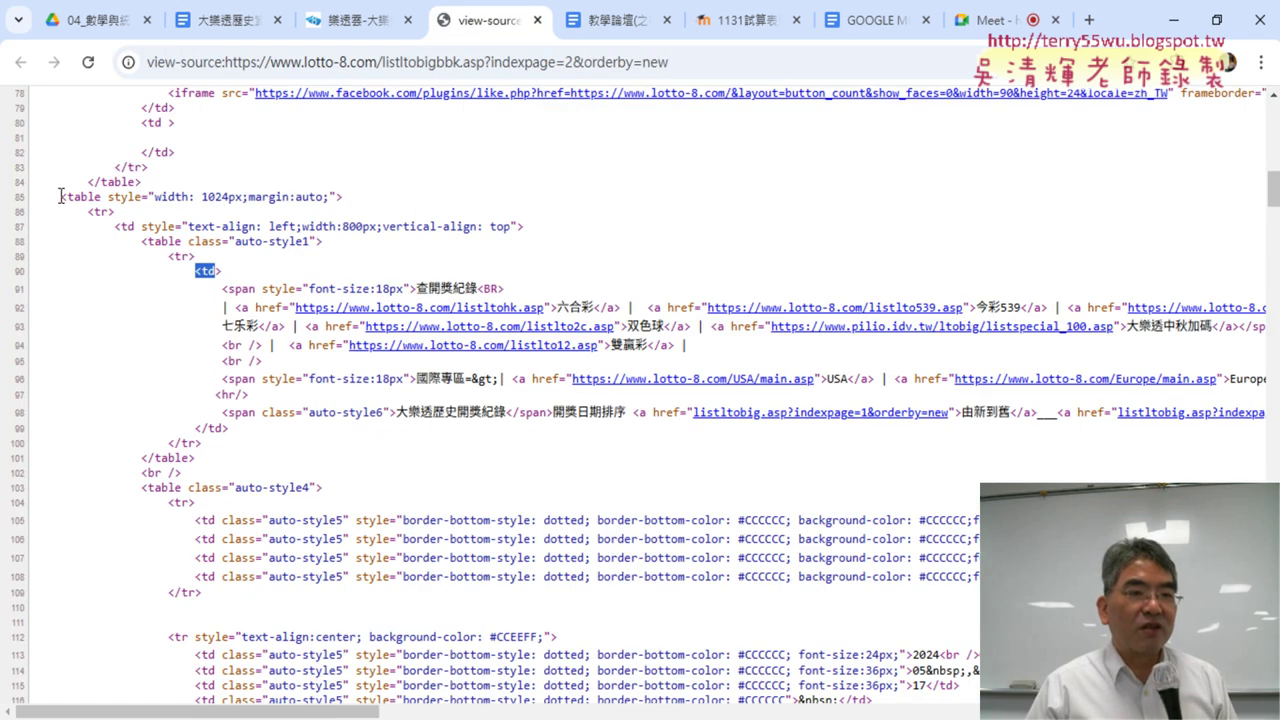
drag(60, 196, 100, 196)
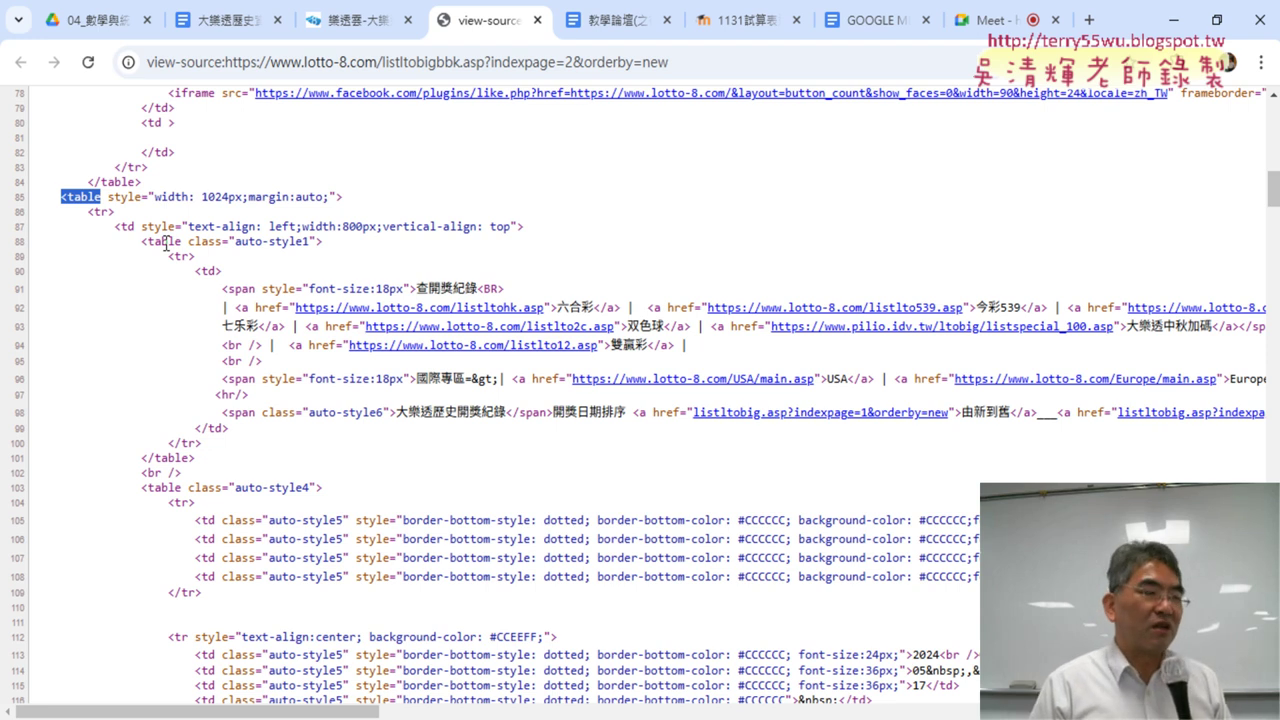
scroll(213, 257, up, 3)
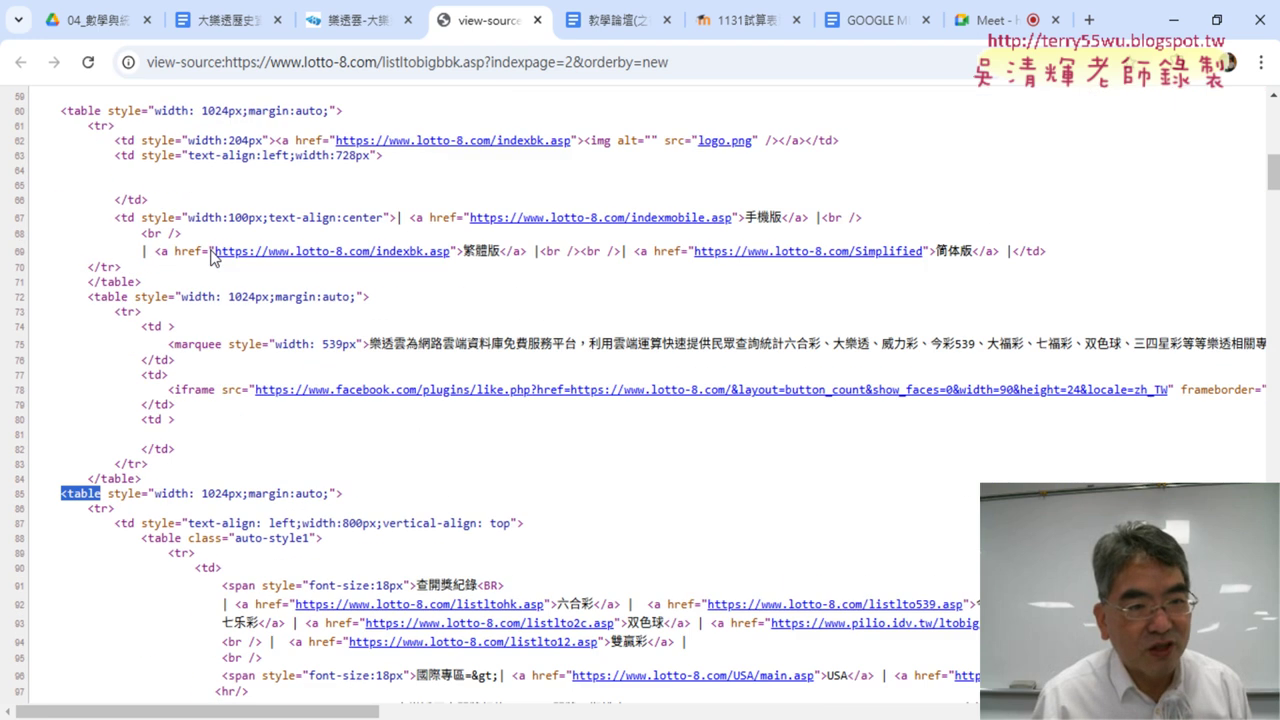
scroll(213, 257, up, 2)
scroll(206, 251, down, 1)
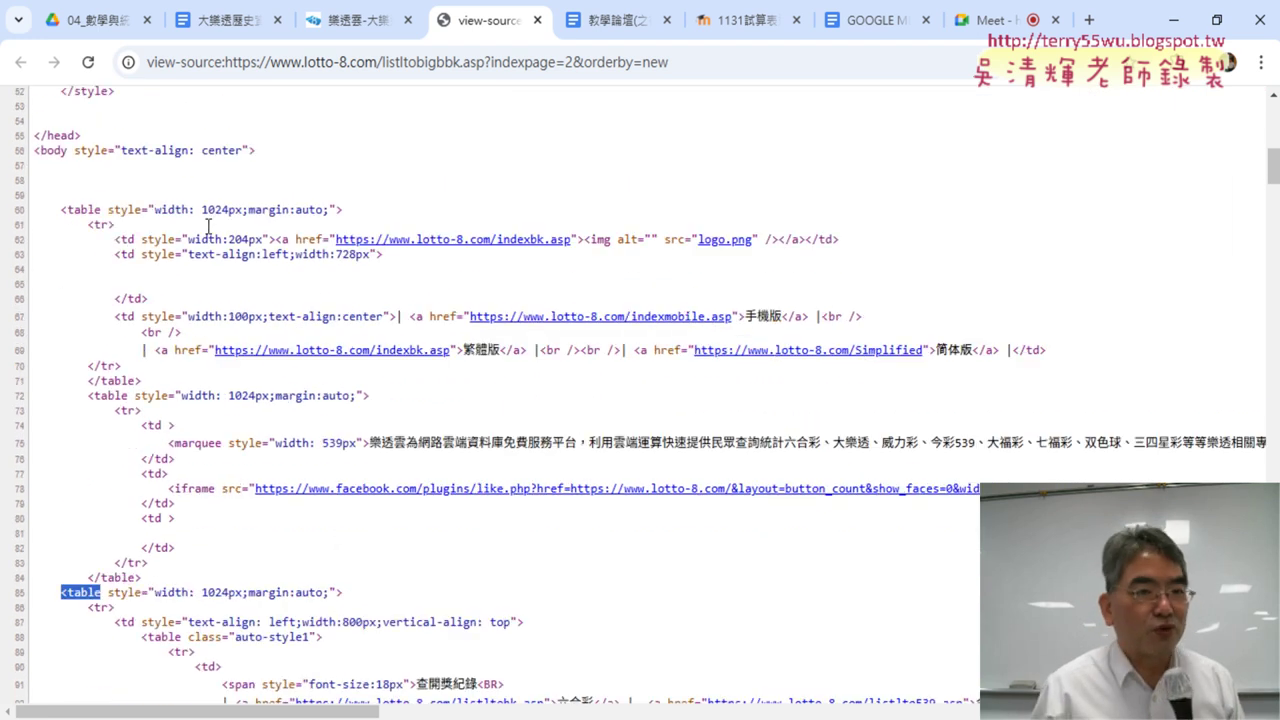
drag(54, 209, 92, 209)
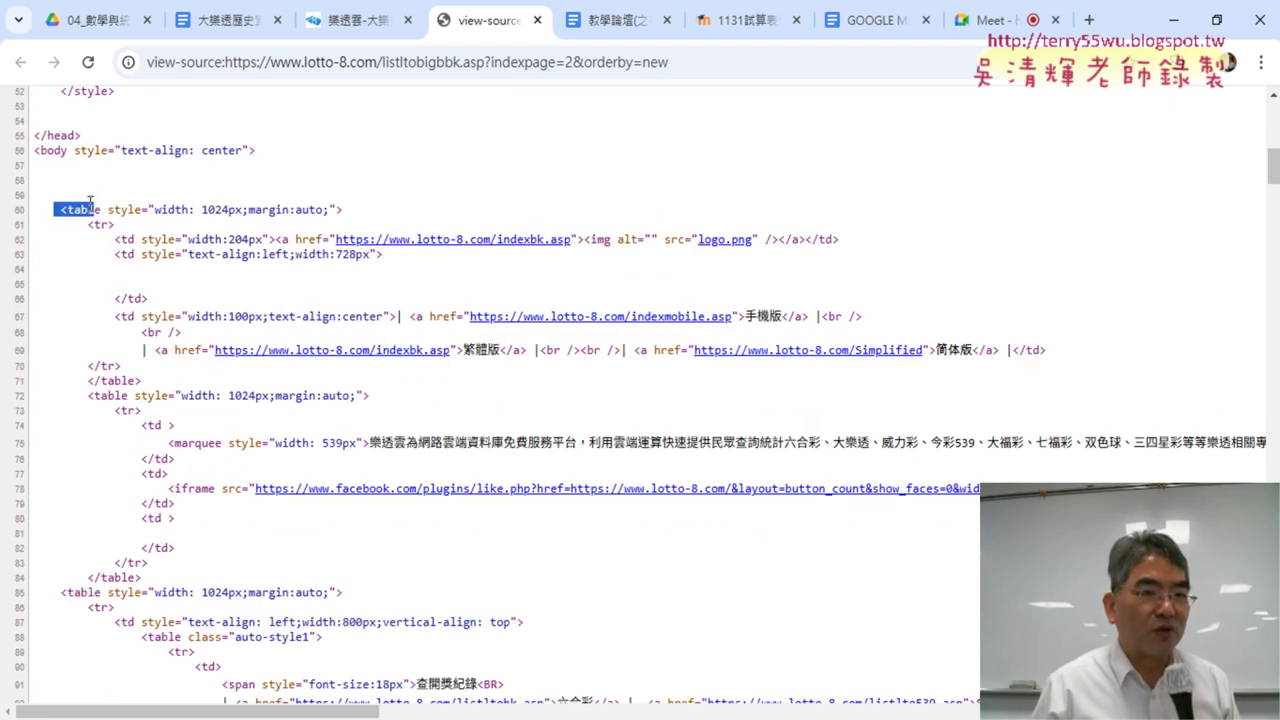
drag(34, 150, 68, 150)
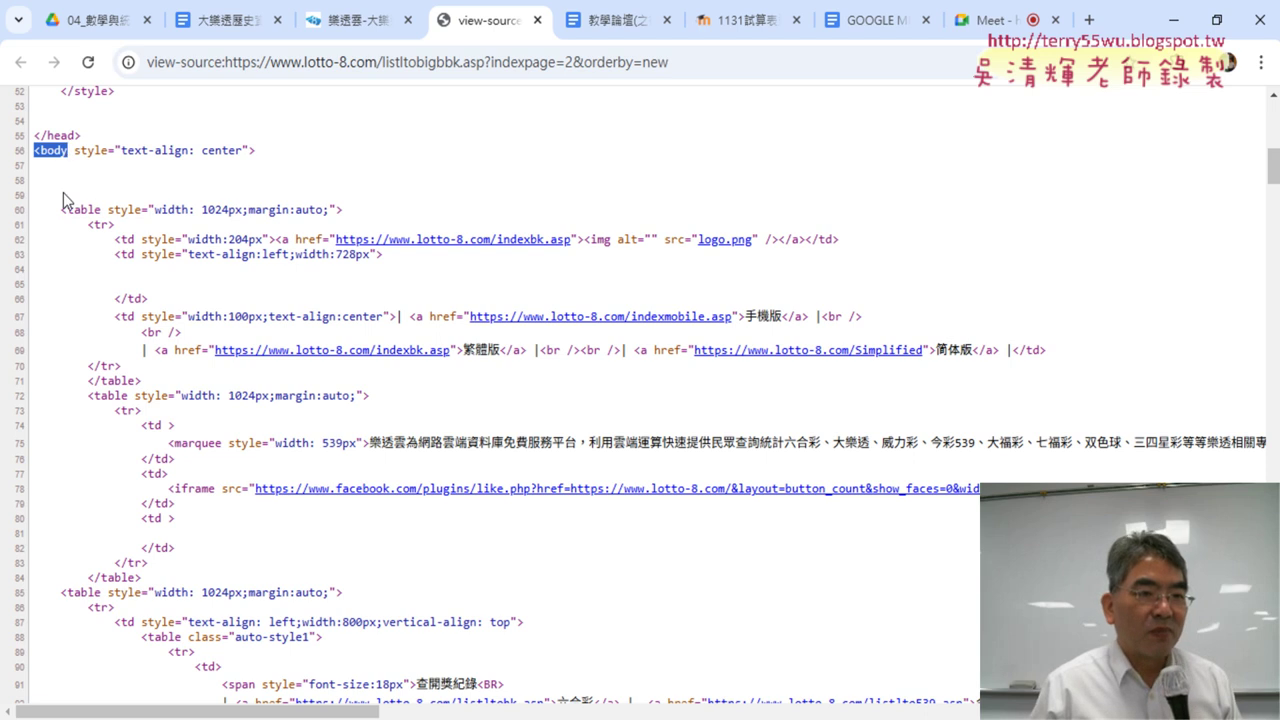
drag(61, 209, 101, 209)
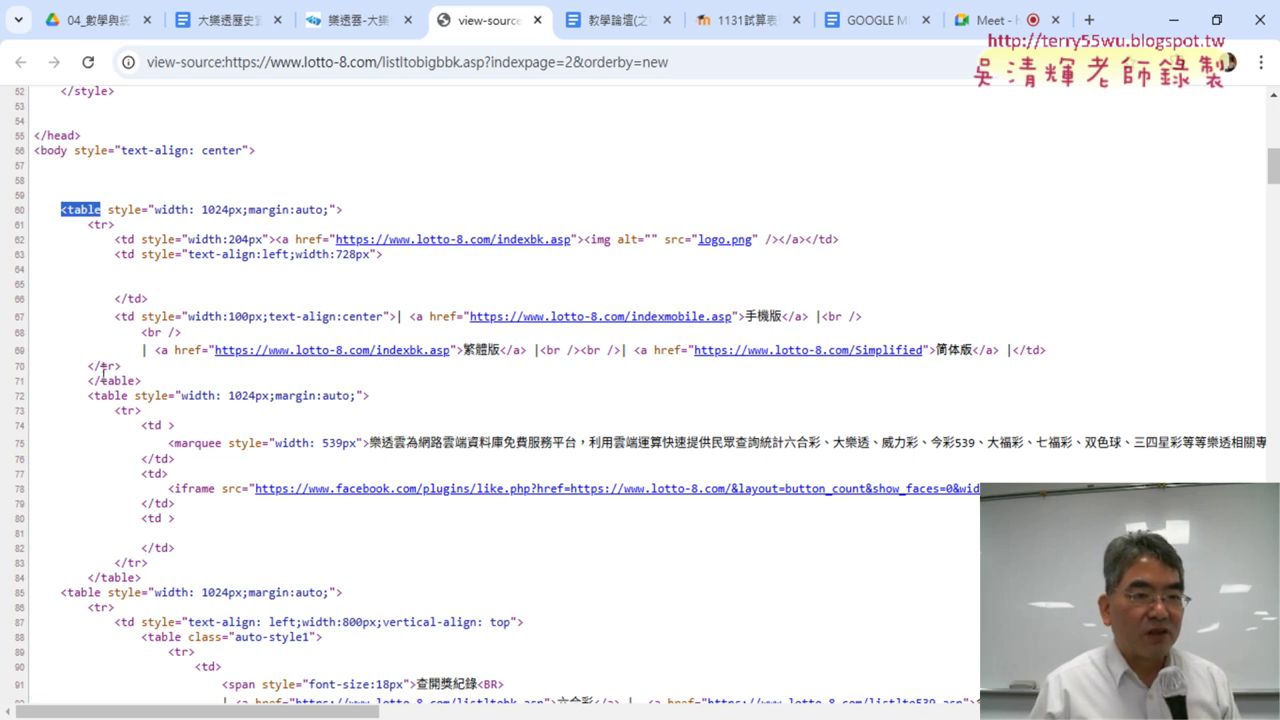
drag(87, 380, 145, 382)
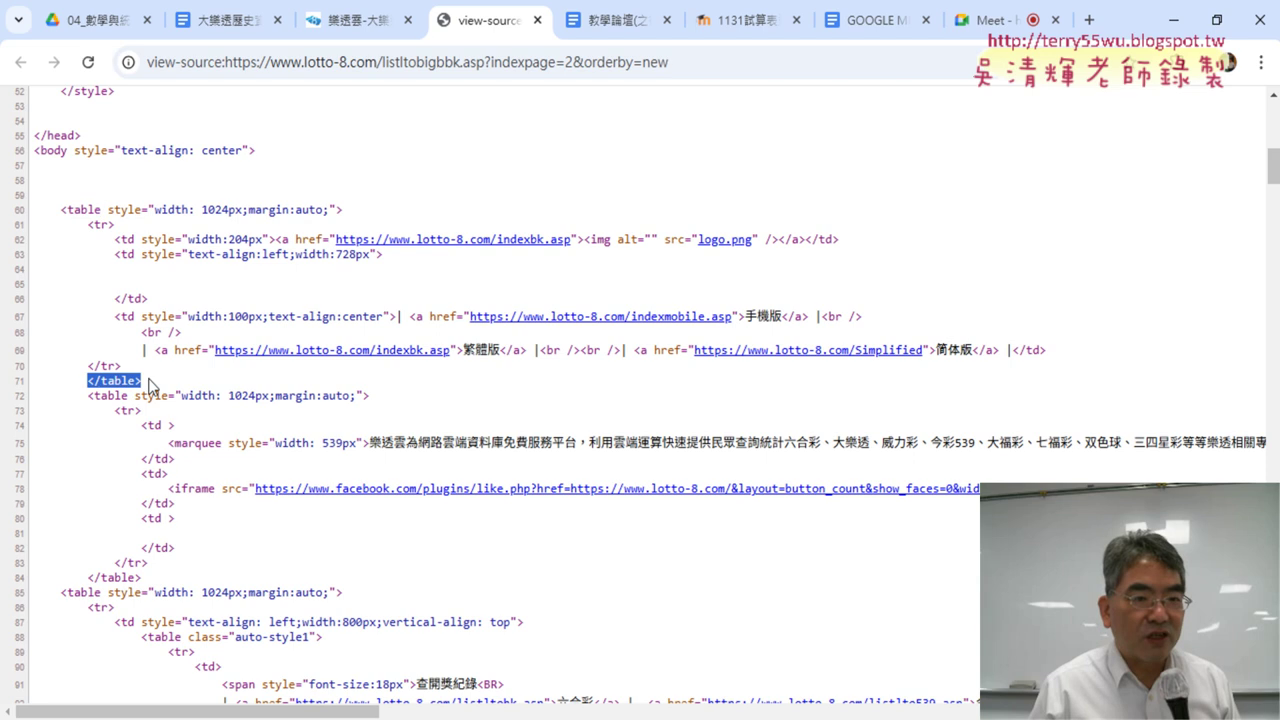
drag(55, 209, 100, 209)
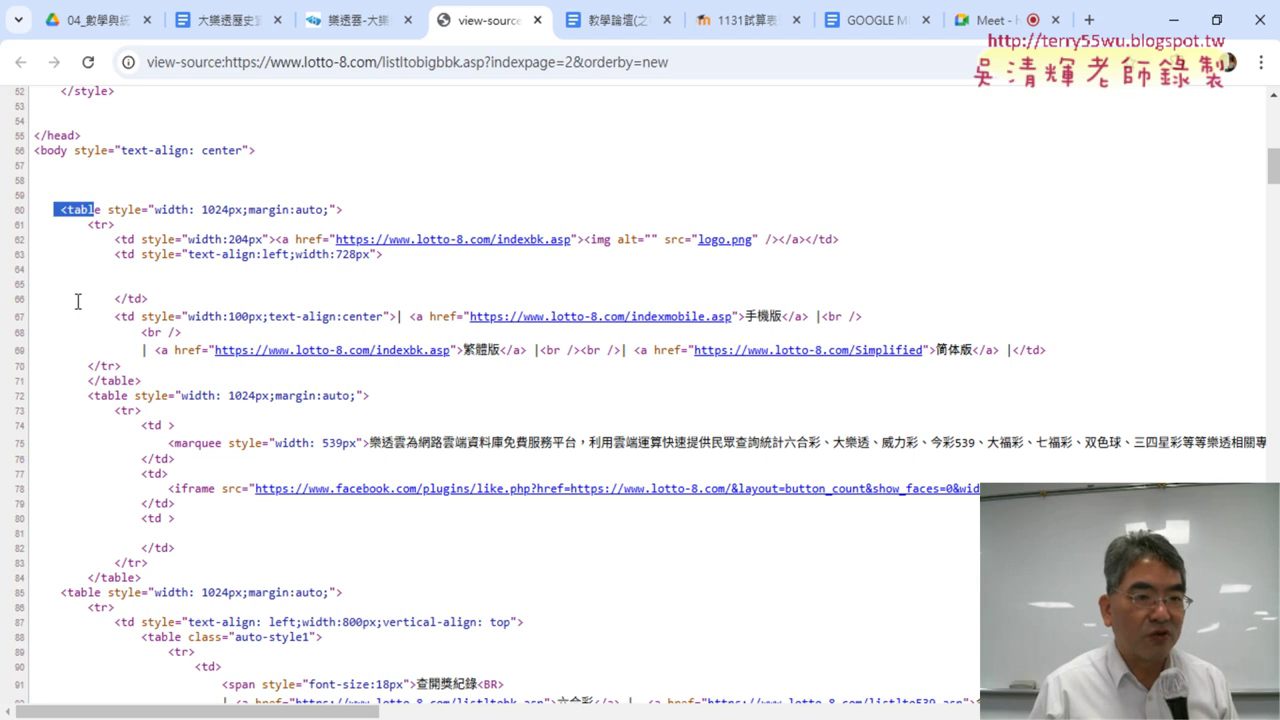
drag(86, 380, 142, 380)
- Highlight the table tags on lines 72, 88 and 103, identifying line 103 as the results table
scroll(90, 116, down, 1)
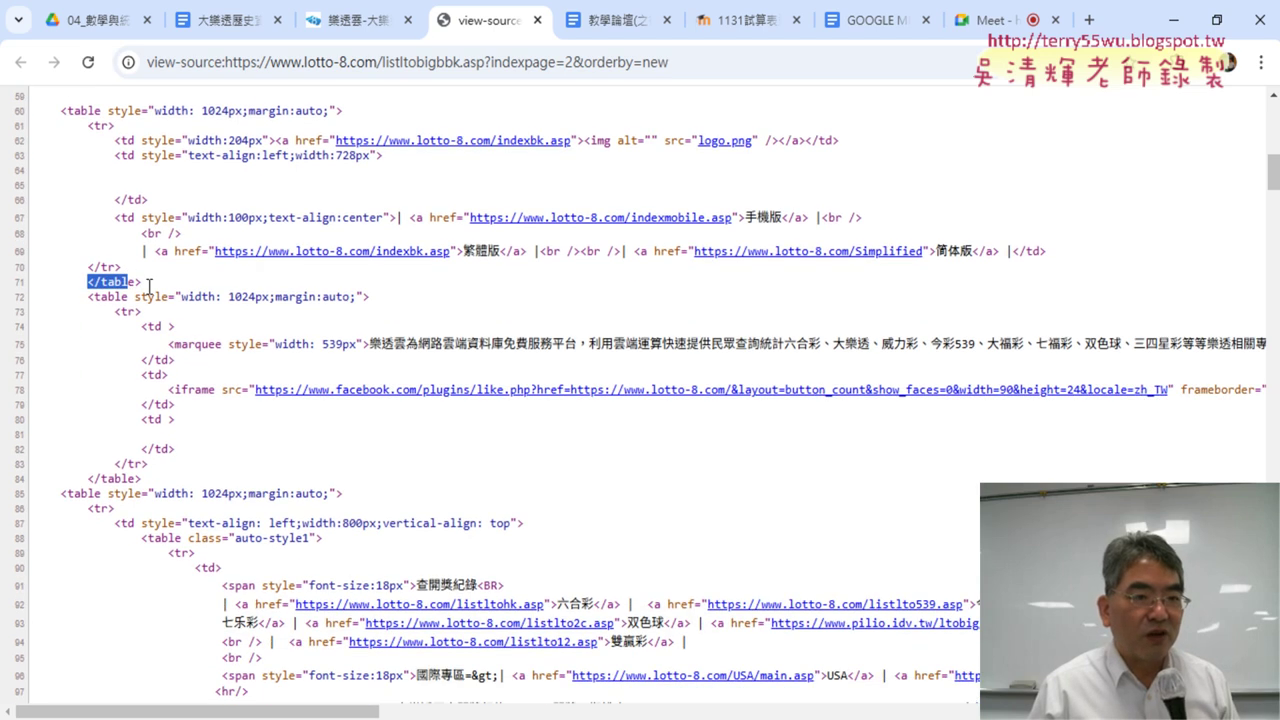
mouse_move(88, 298)
mouse_down()
mouse_move(130, 297)
mouse_move(101, 296)
mouse_up()
scroll(145, 428, down, 1)
scroll(110, 330, down, 1)
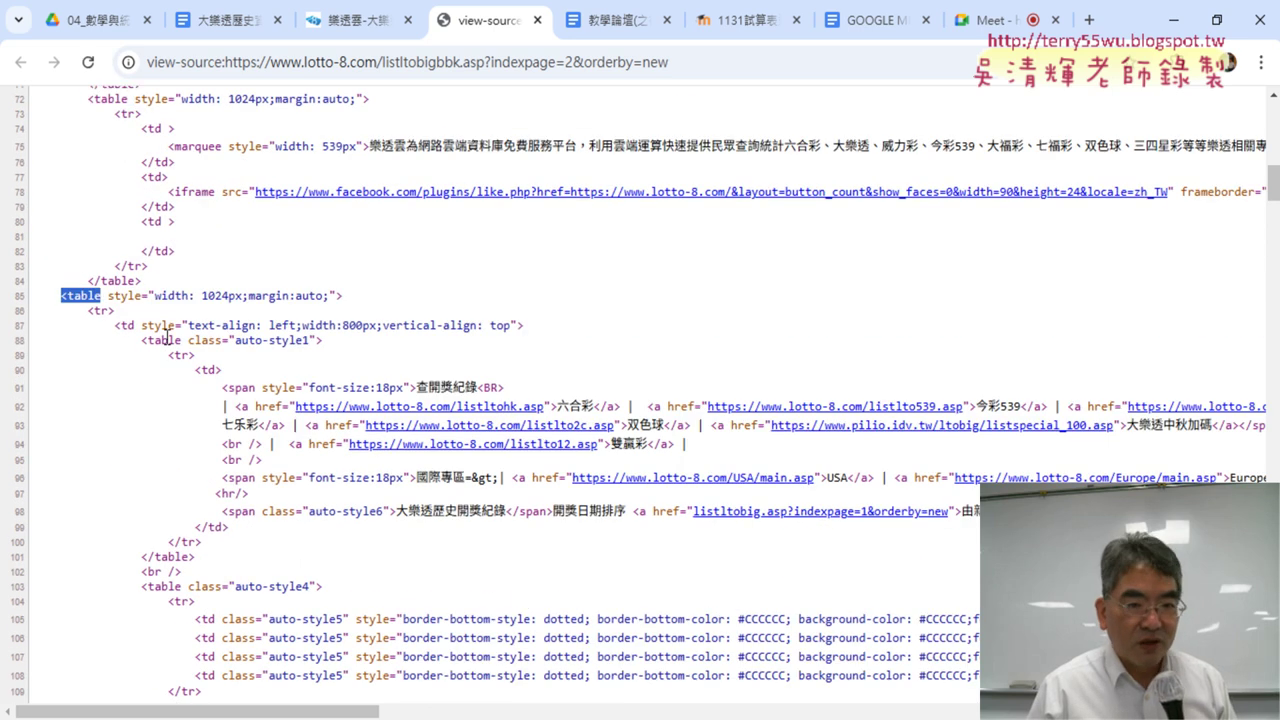
scroll(252, 422, down, 2)
scroll(257, 357, down, 2)
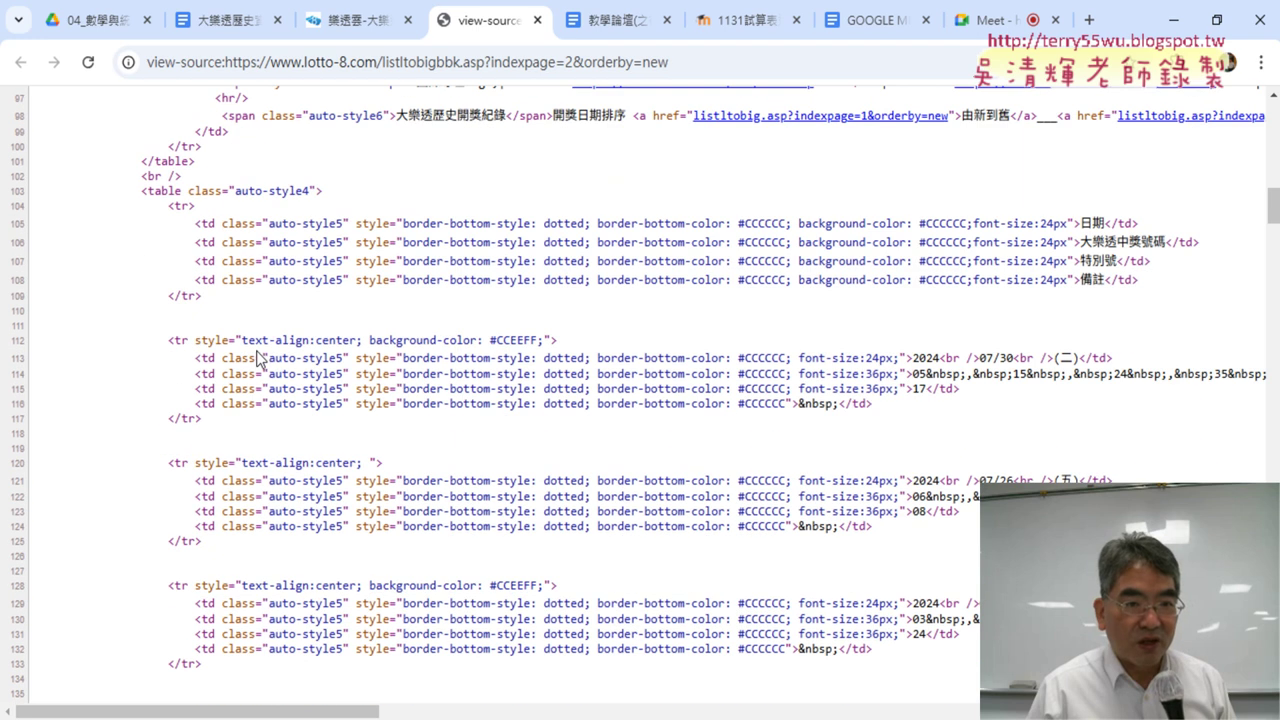
drag(141, 191, 172, 193)
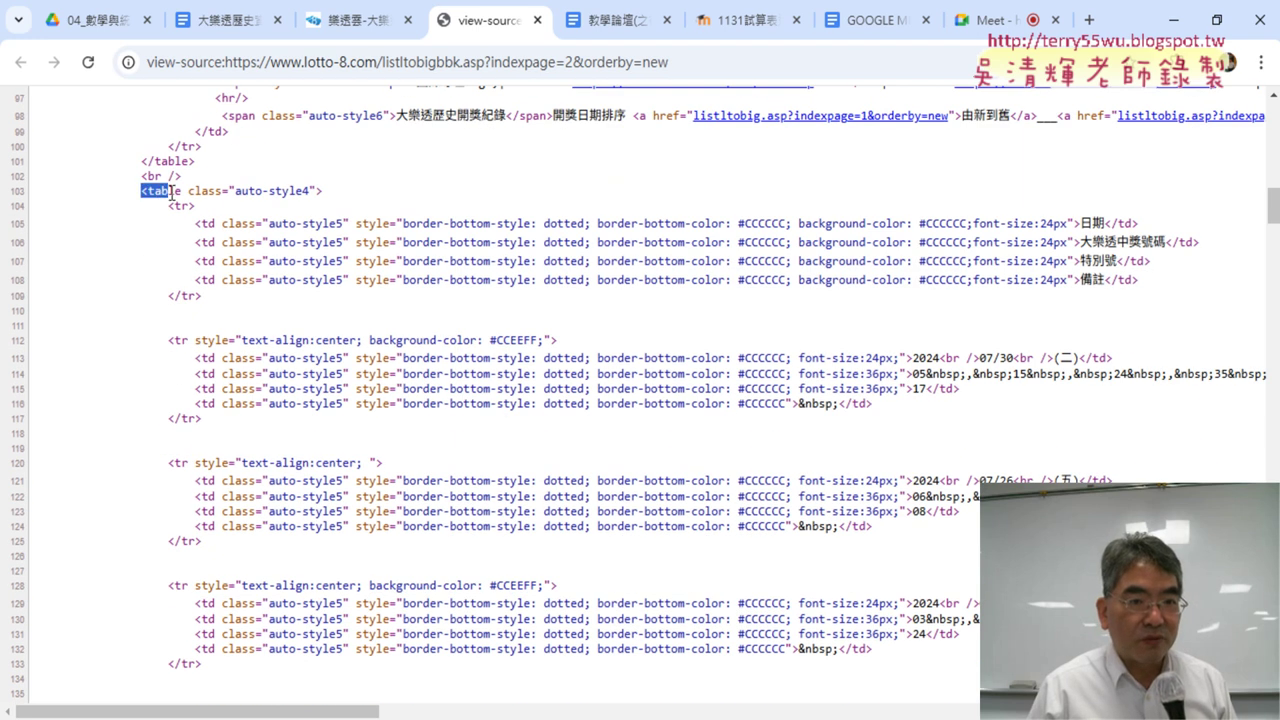
scroll(191, 257, up, 3)
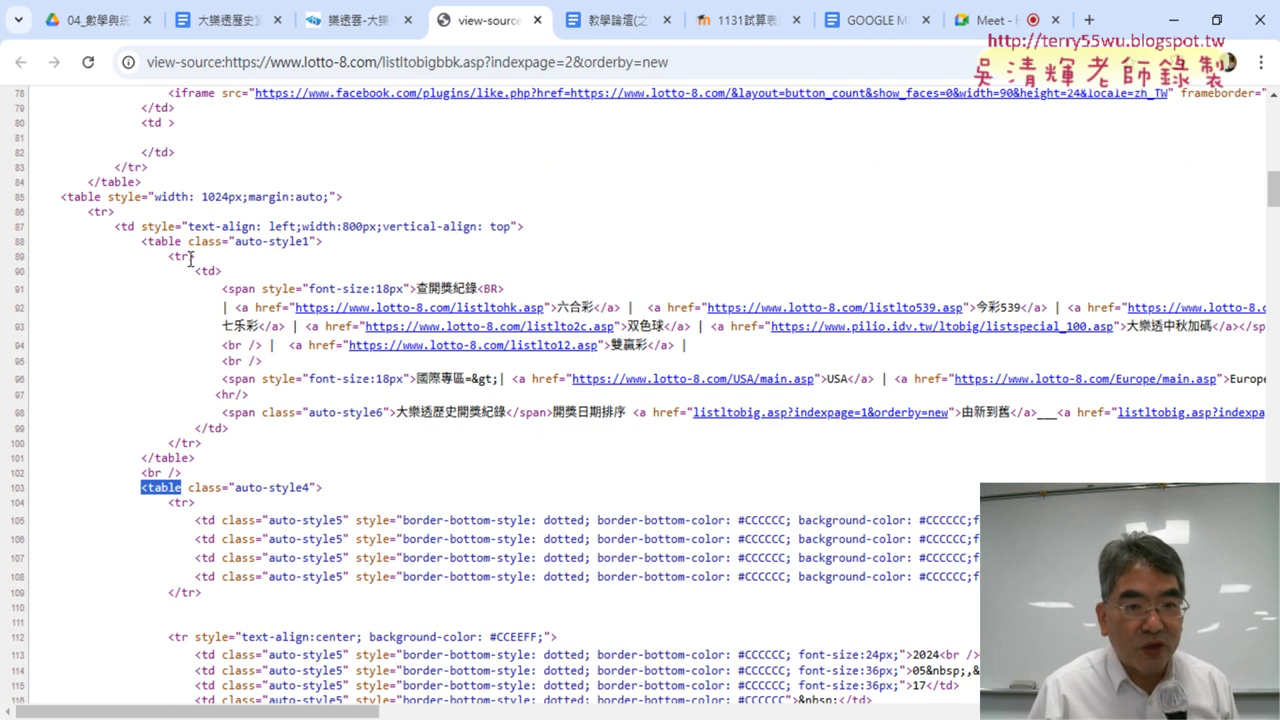
drag(135, 241, 181, 241)
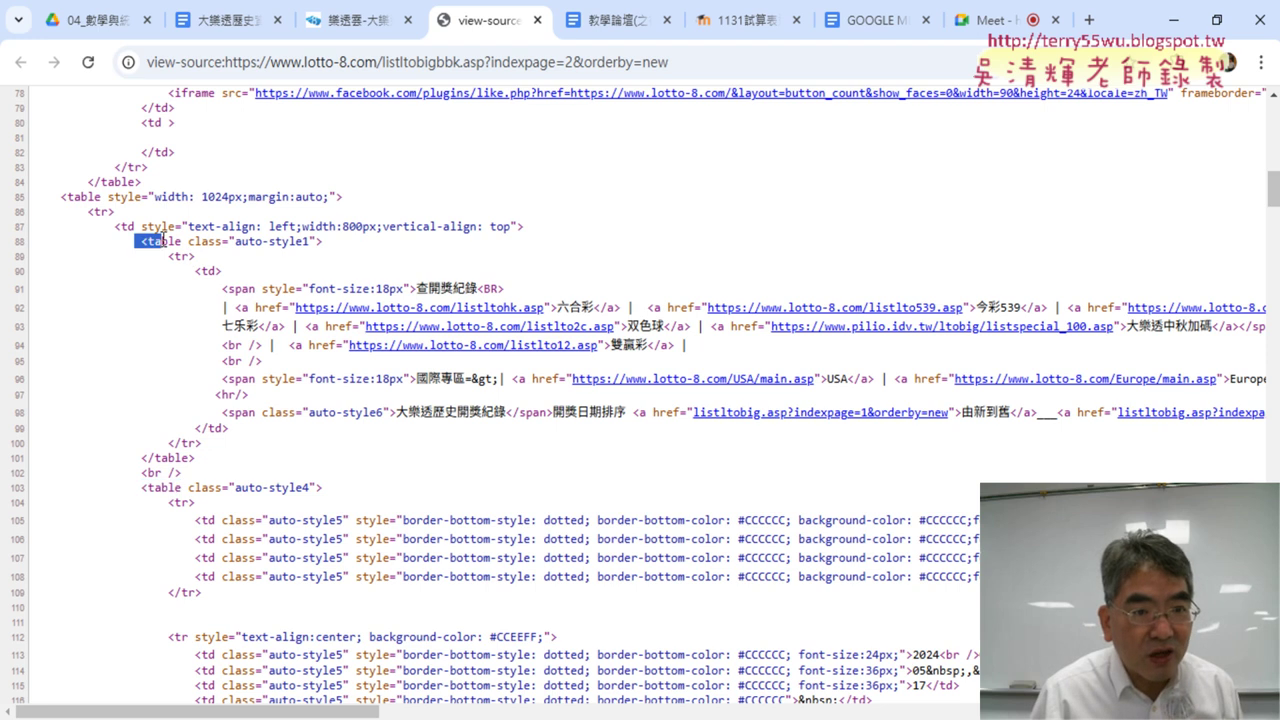
drag(143, 487, 184, 487)
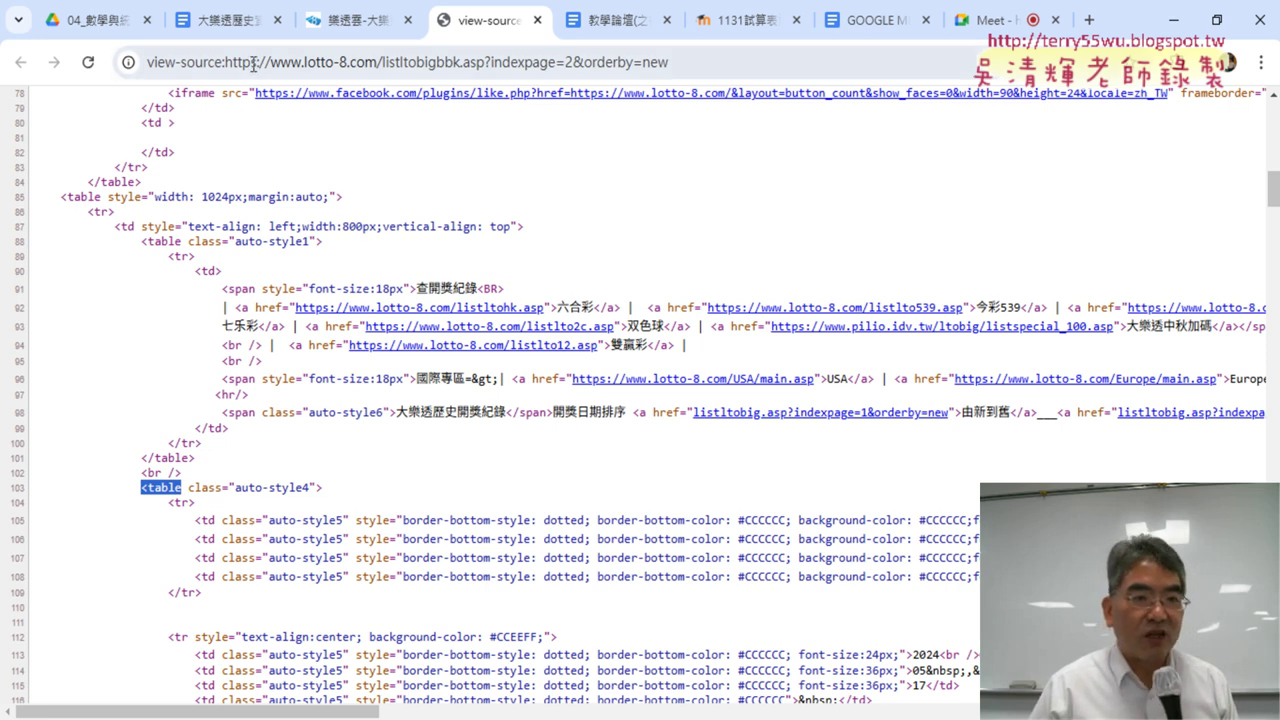
click(230, 20)
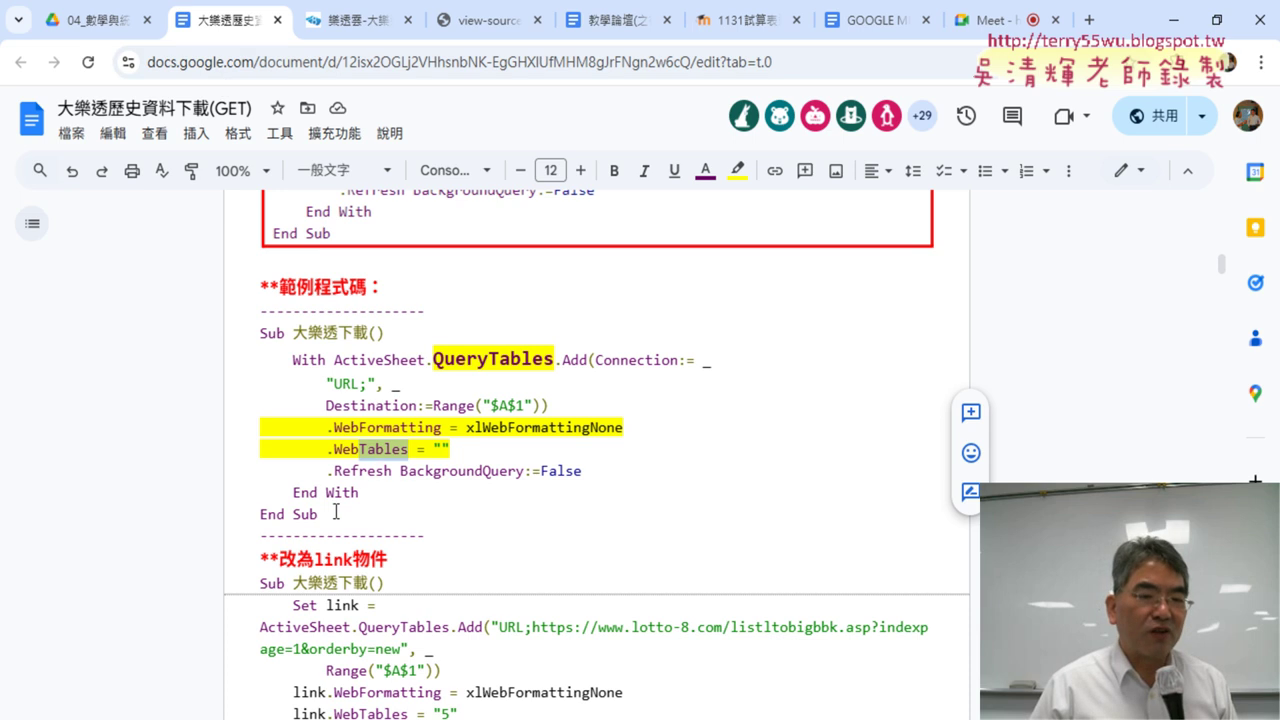
- Select the sample macro from Sub 大樂透下載() to End Sub, then bring up the Start menu
drag(336, 512, 258, 333)
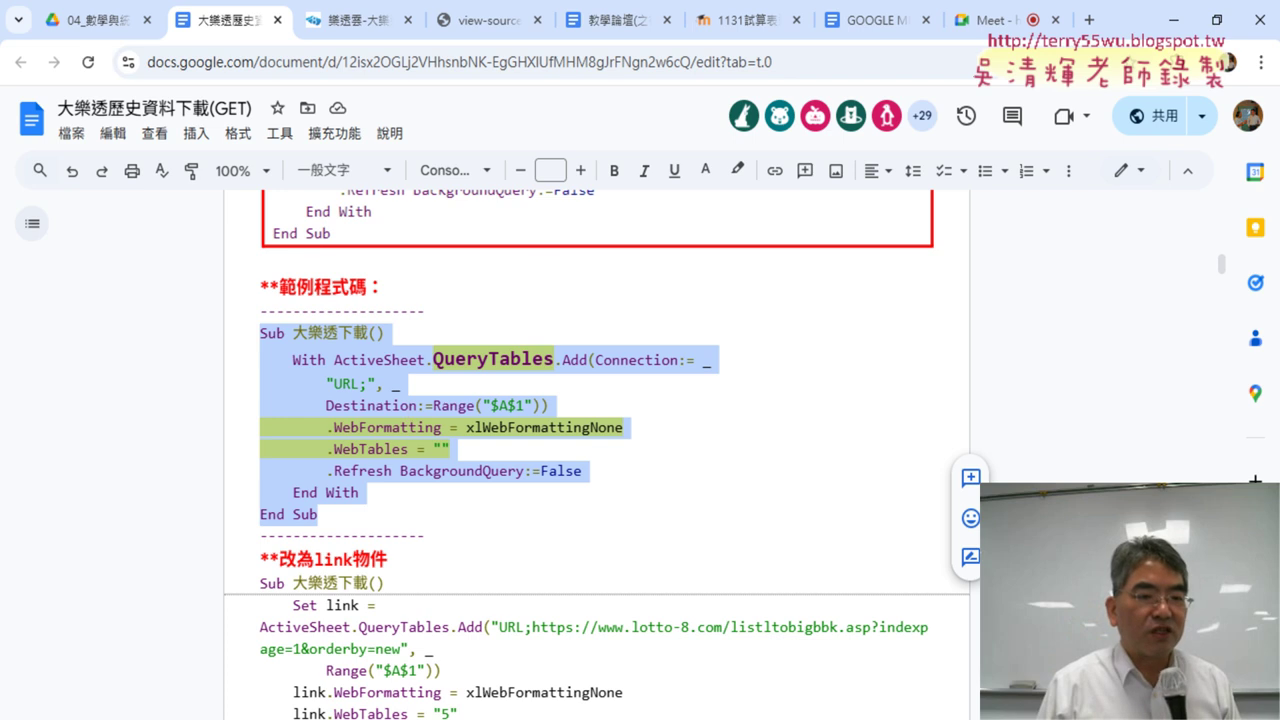
key(super)
scroll(133, 466, down, 4)
scroll(133, 466, down, 4)
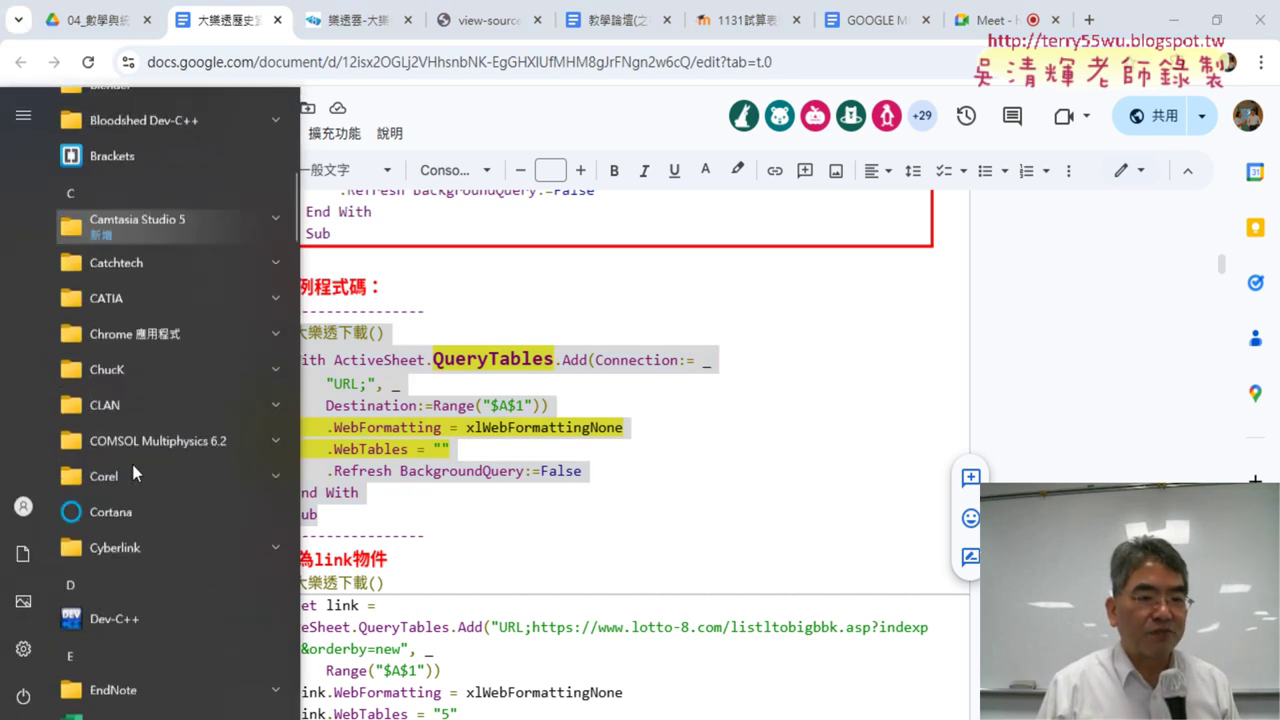
scroll(132, 464, down, 2)
- Launch Microsoft Excel and create a new blank workbook
scroll(132, 464, down, 3)
click(142, 492)
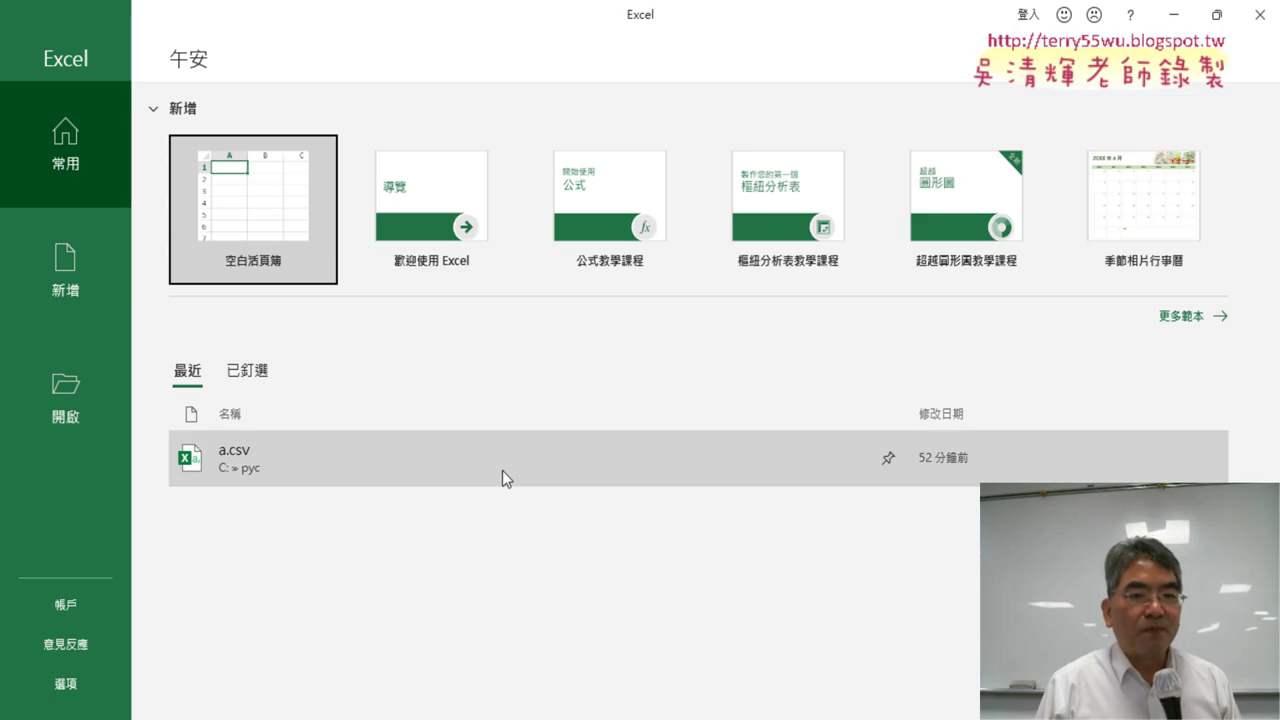
click(280, 166)
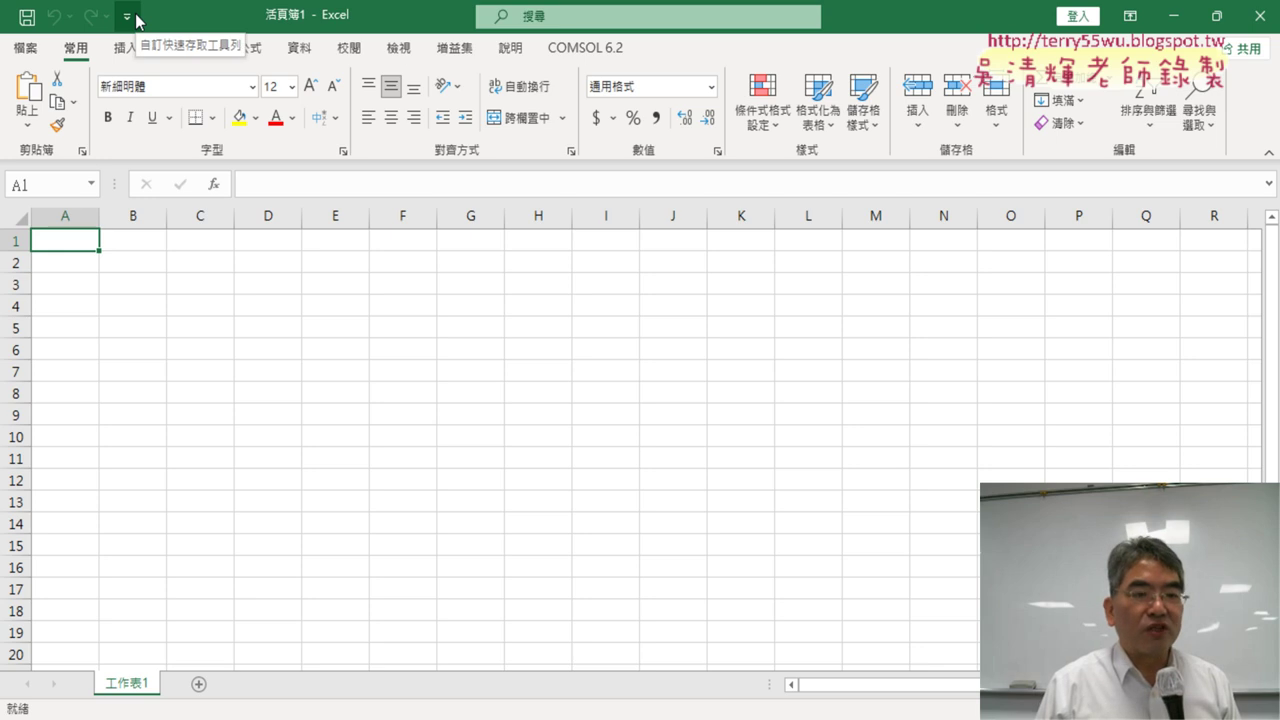
- Enable the 開發人員 tab in Customize Ribbon and show its developer tools
click(136, 16)
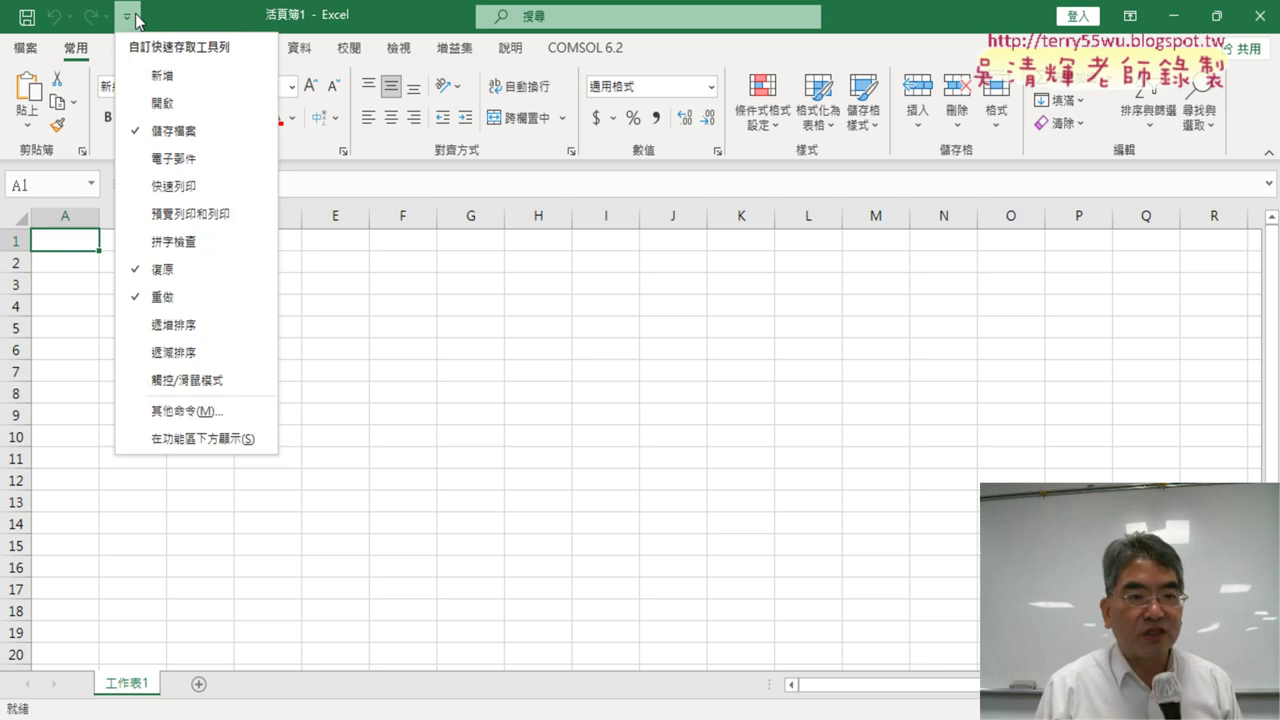
click(194, 411)
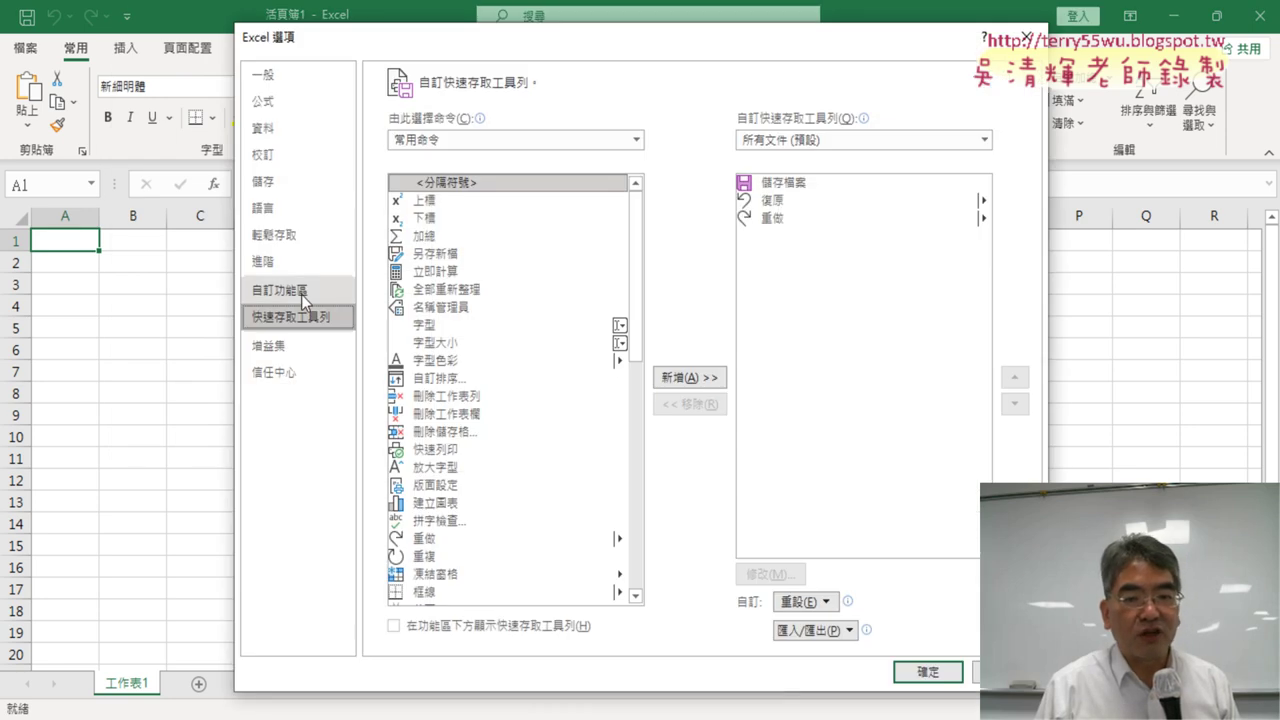
click(300, 292)
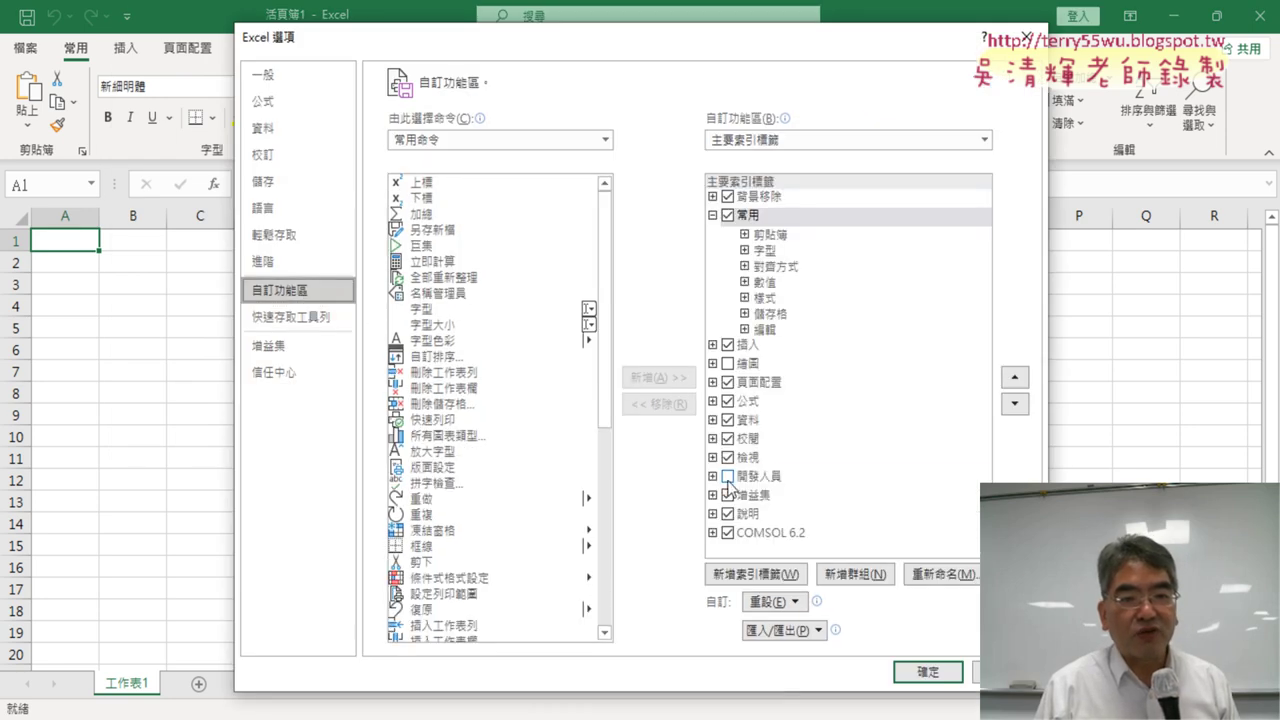
click(727, 476)
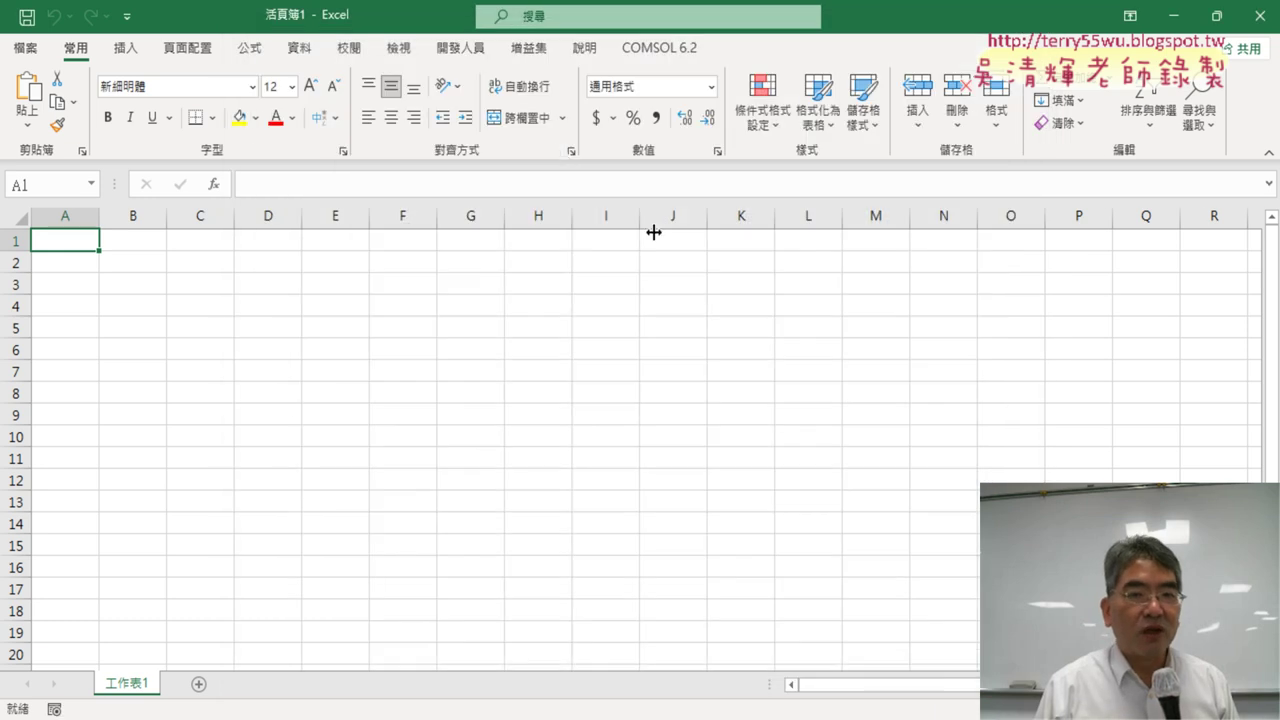
click(928, 671)
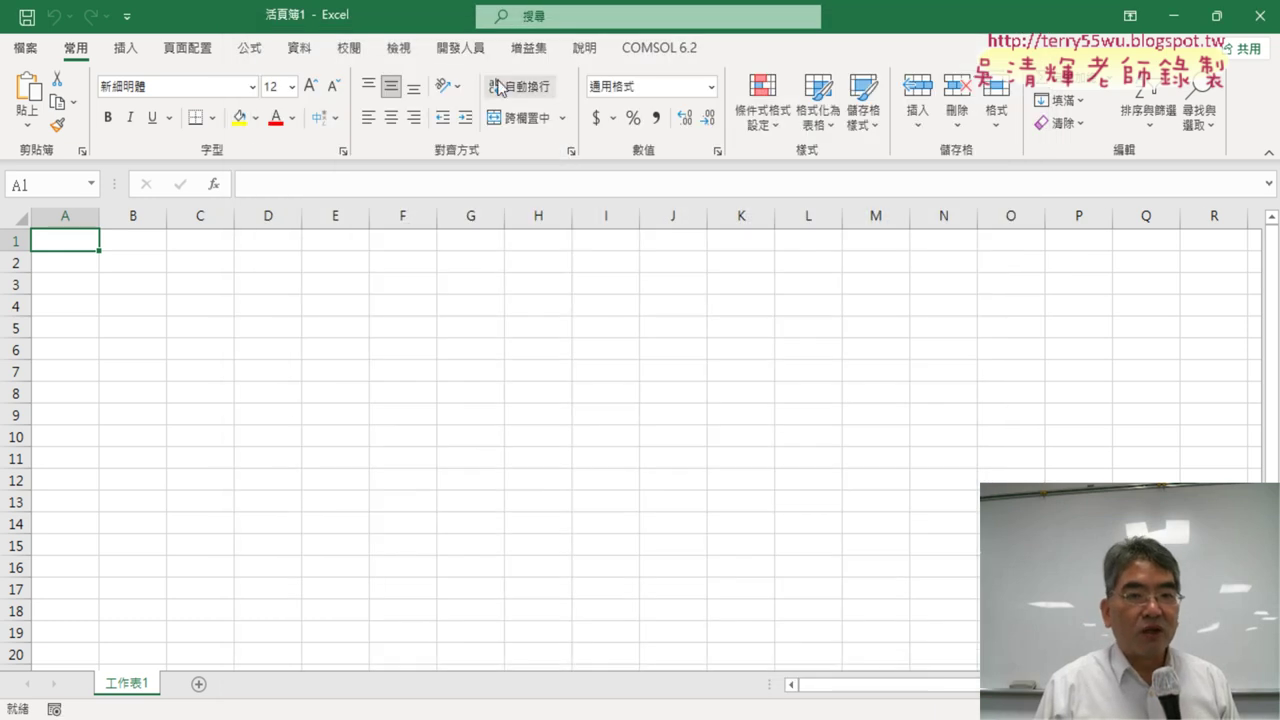
click(468, 48)
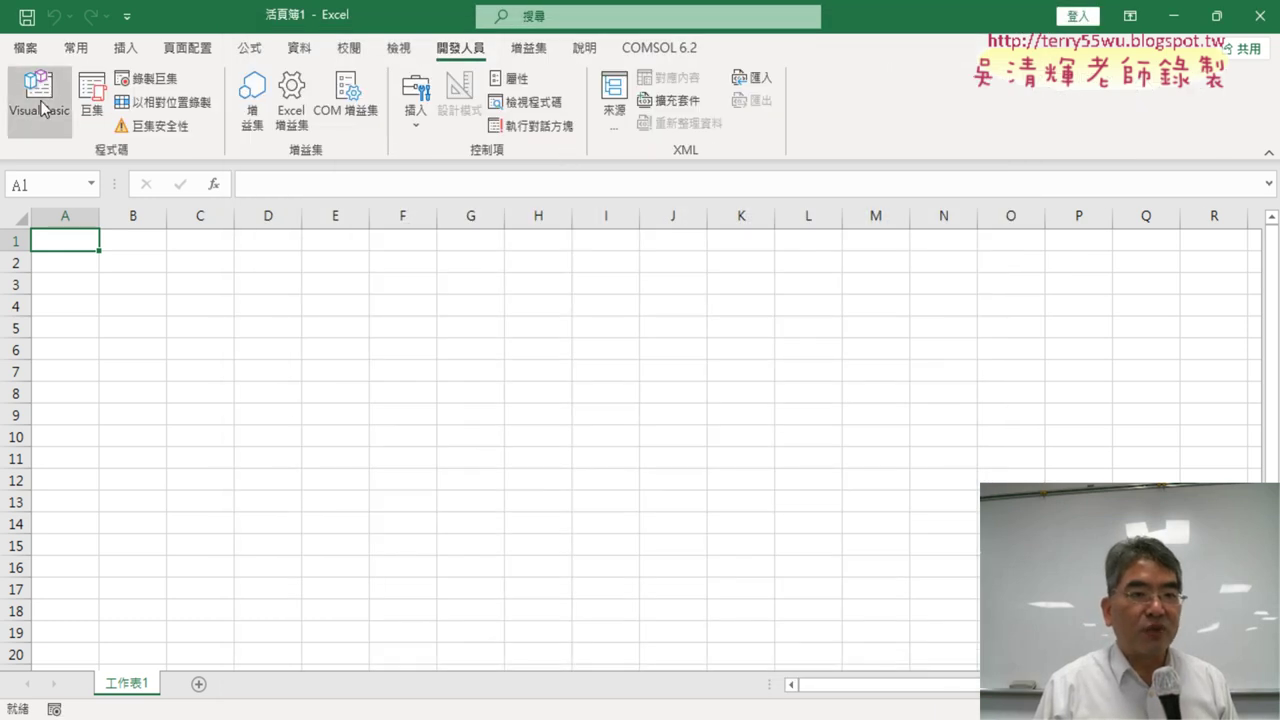
- Open the Visual Basic editor and insert a new, maximized Module1
click(42, 108)
drag(152, 26, 333, 57)
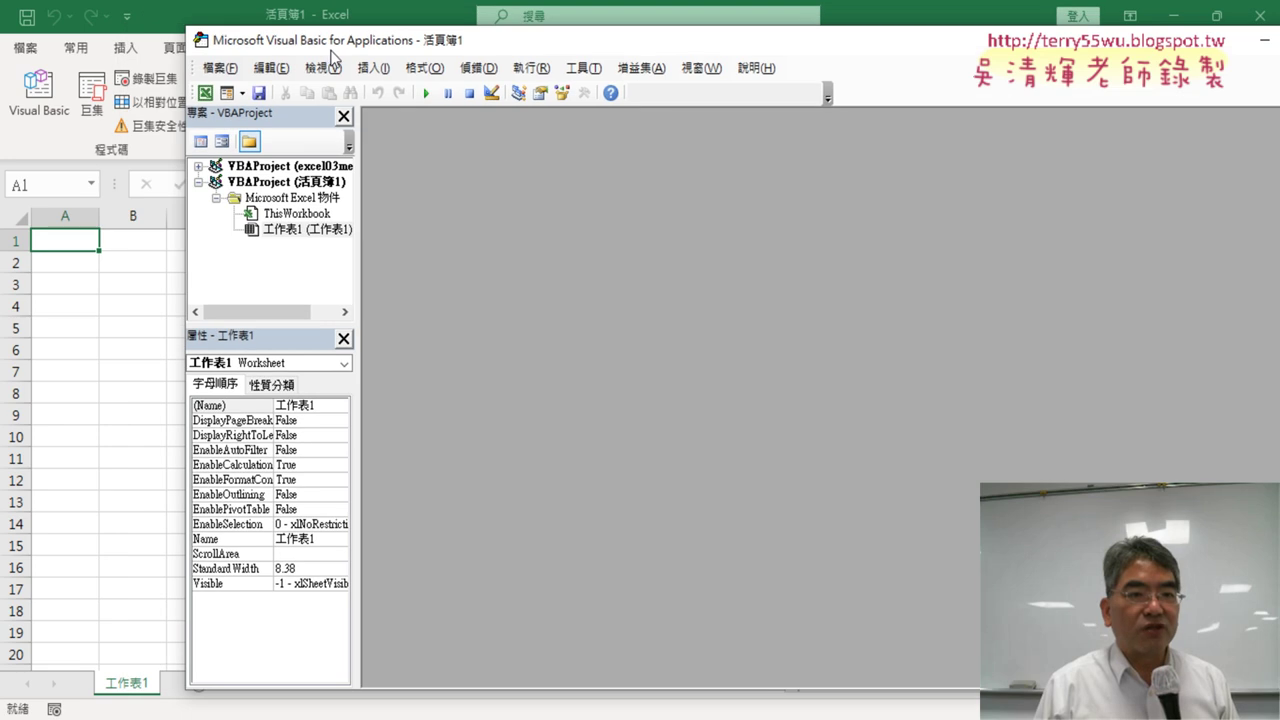
click(373, 68)
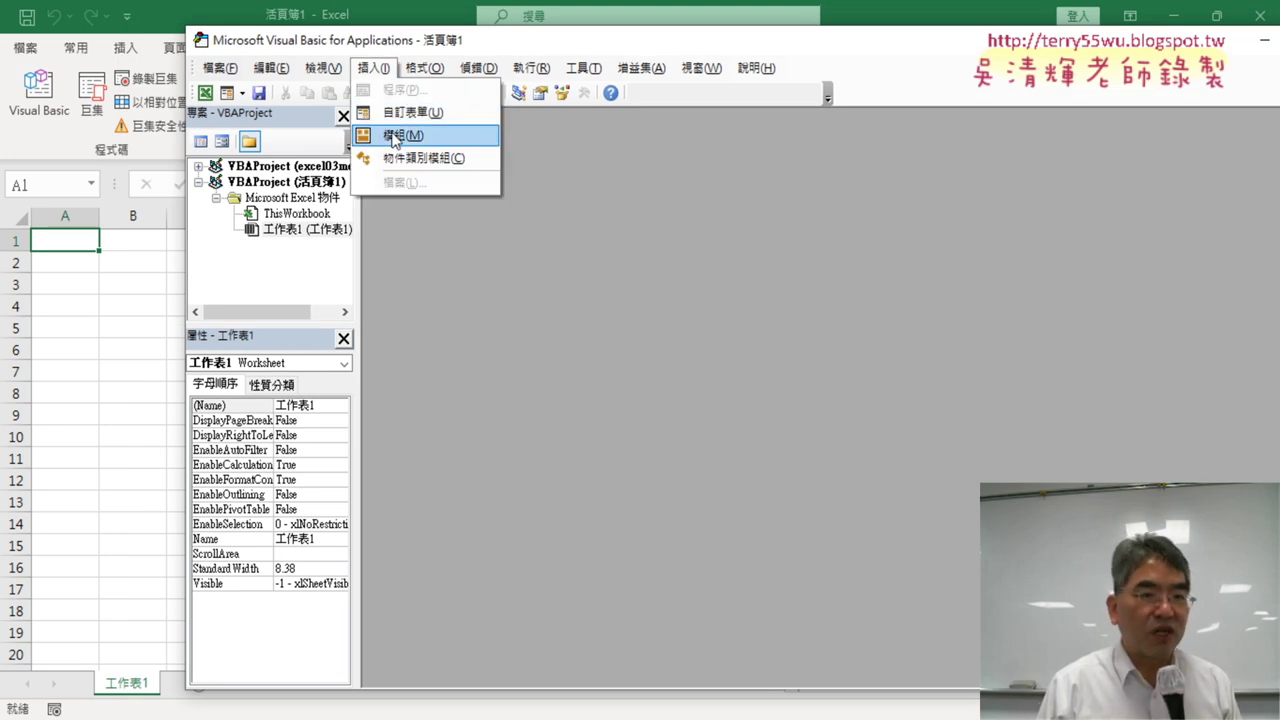
click(393, 136)
double_click(524, 180)
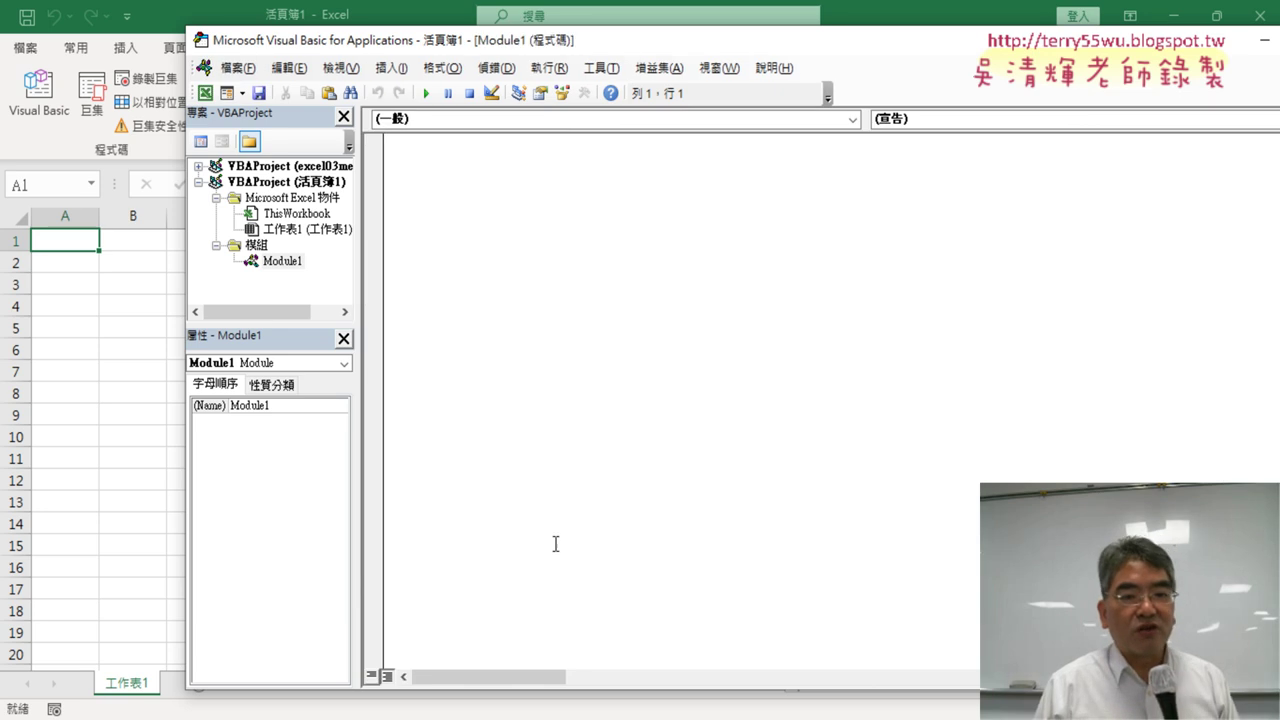
- Paste the sample 大樂透下載 QueryTables macro from the Google Docs notes into Module1
click(470, 625)
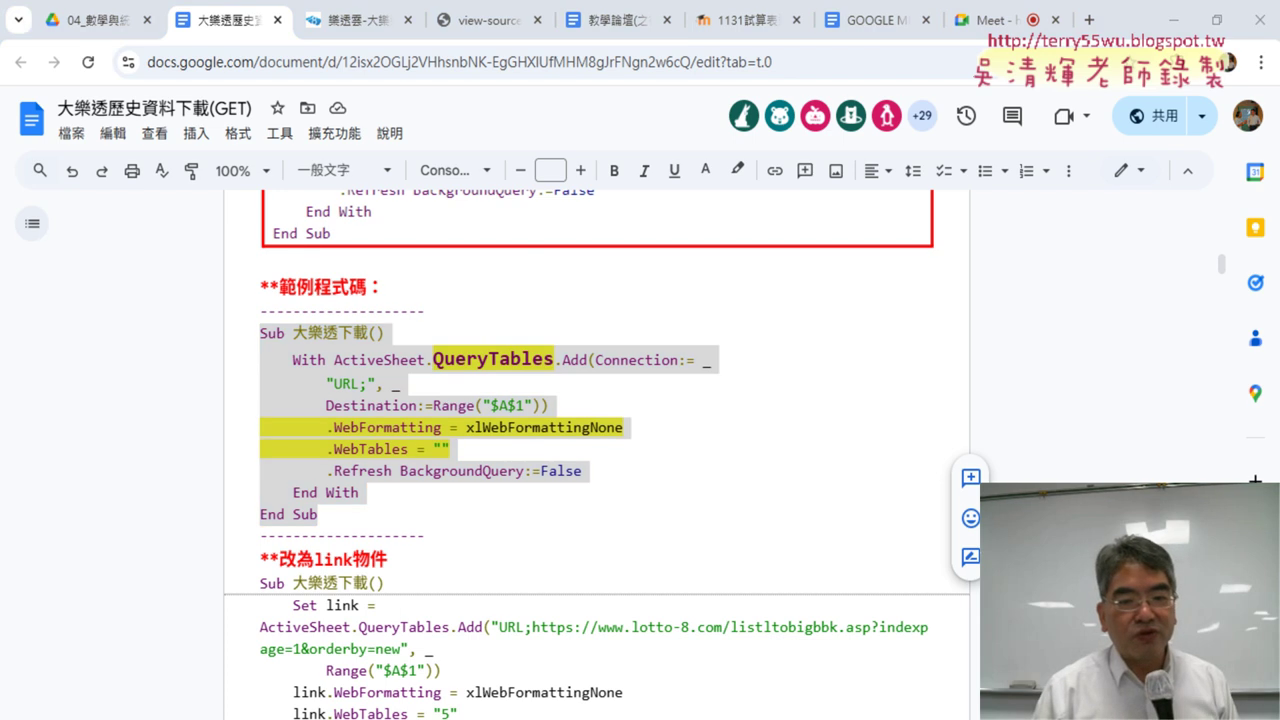
key(alt+Tab)
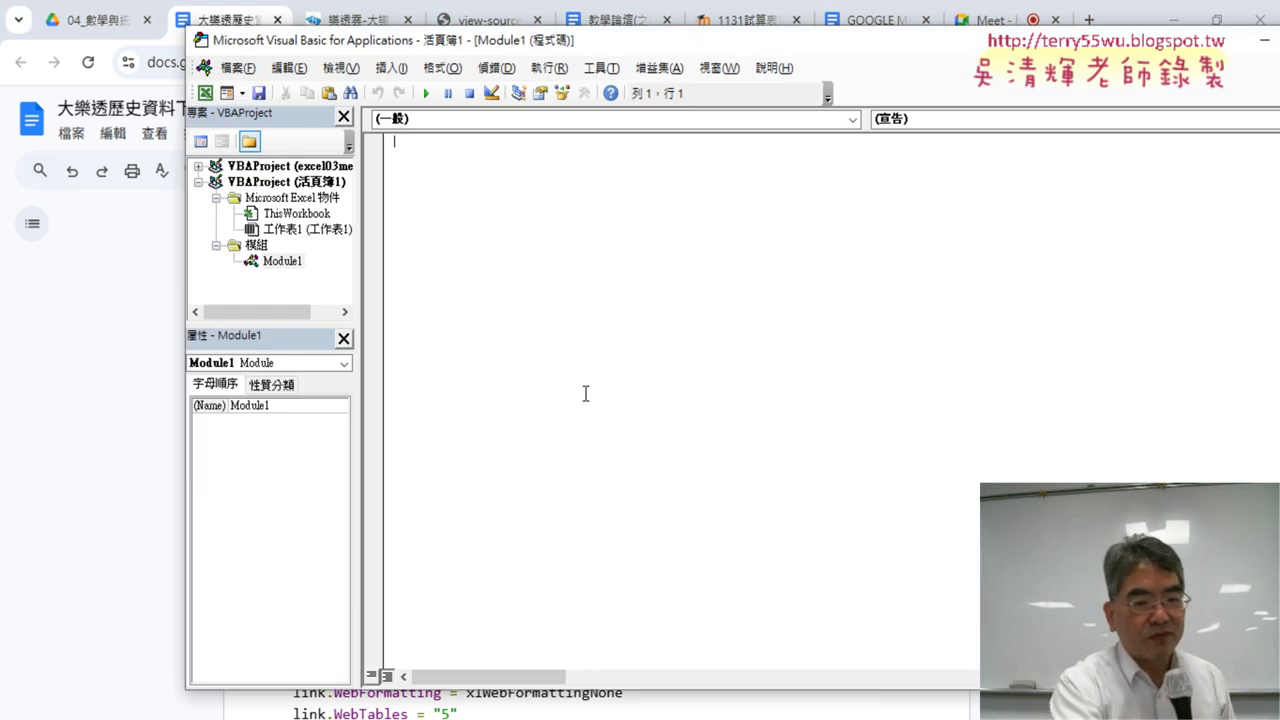
text(Sub 大樂透下載()     With ActiveSheet.QueryTables.Add(Connection:= _         "URL;", _         Destination:=Range("$A$1"))         .WebFormatting = xlWebFormattingNone         .WebTables = ""         .Refresh BackgroundQuery:=False     End With End Sub)
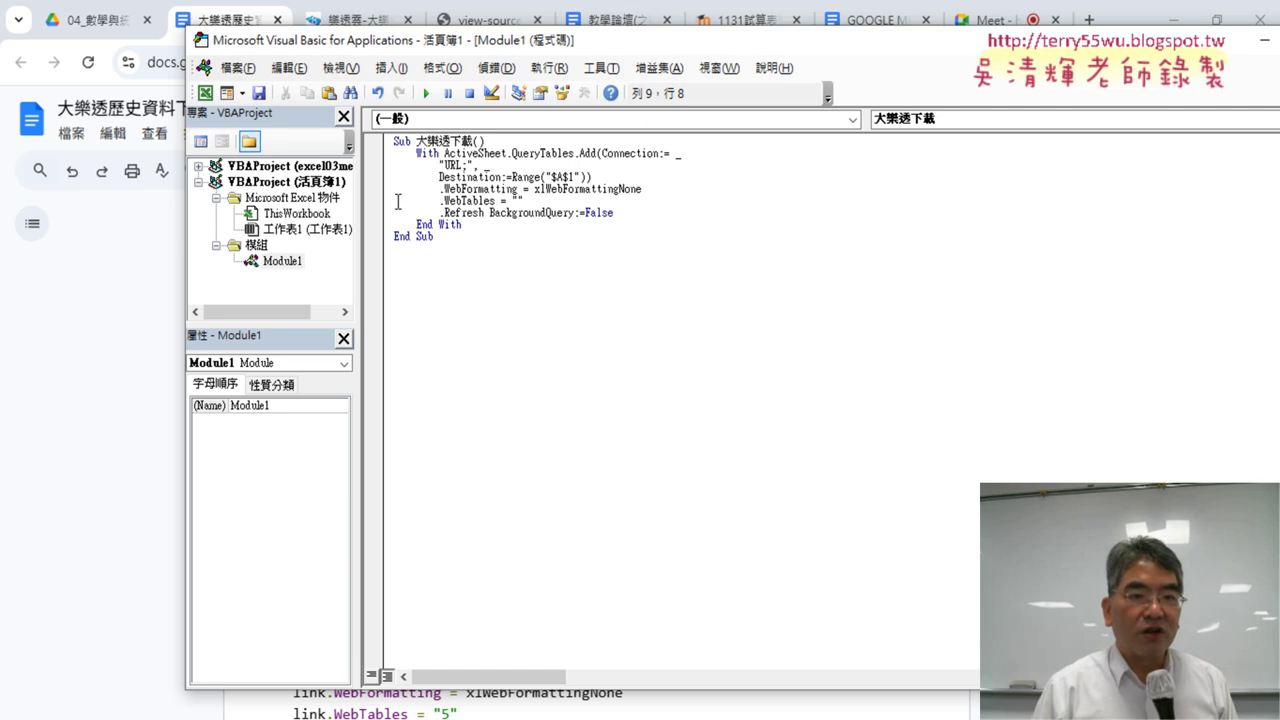
drag(358, 207, 352, 210)
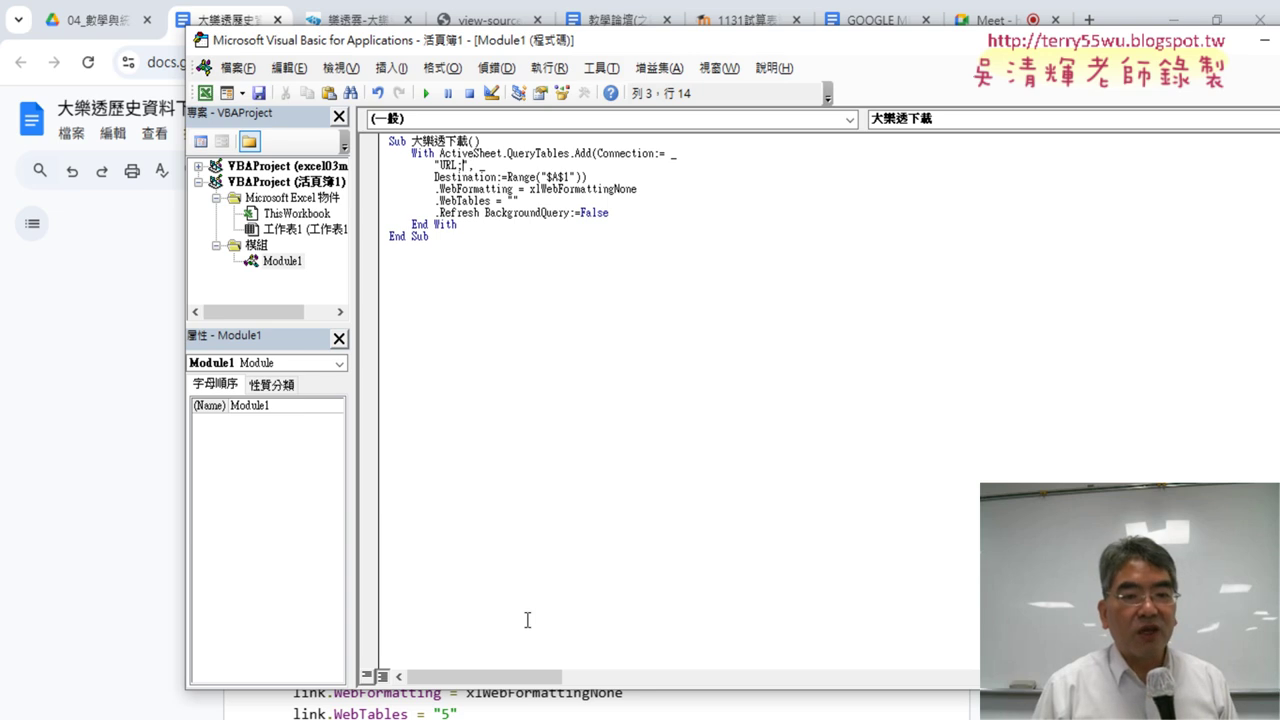
- Copy the lotto-8.com indexpage=1 results address from Chrome's address bar
click(490, 678)
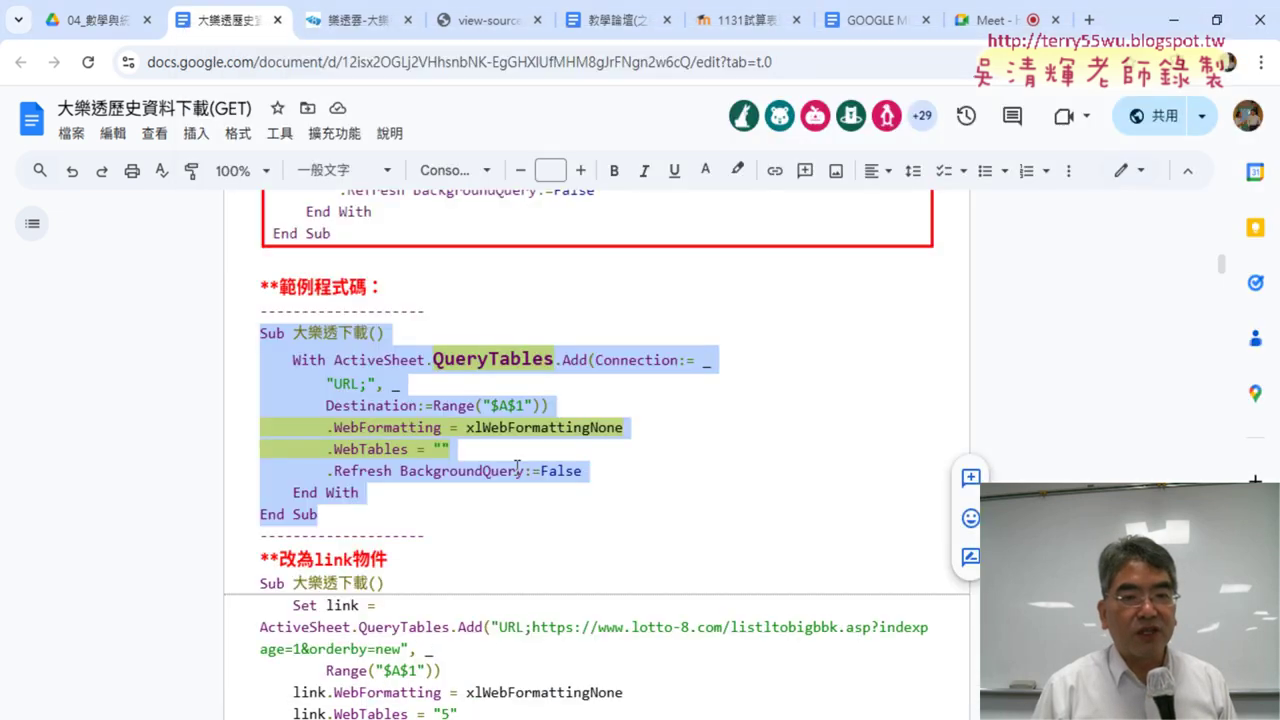
click(352, 20)
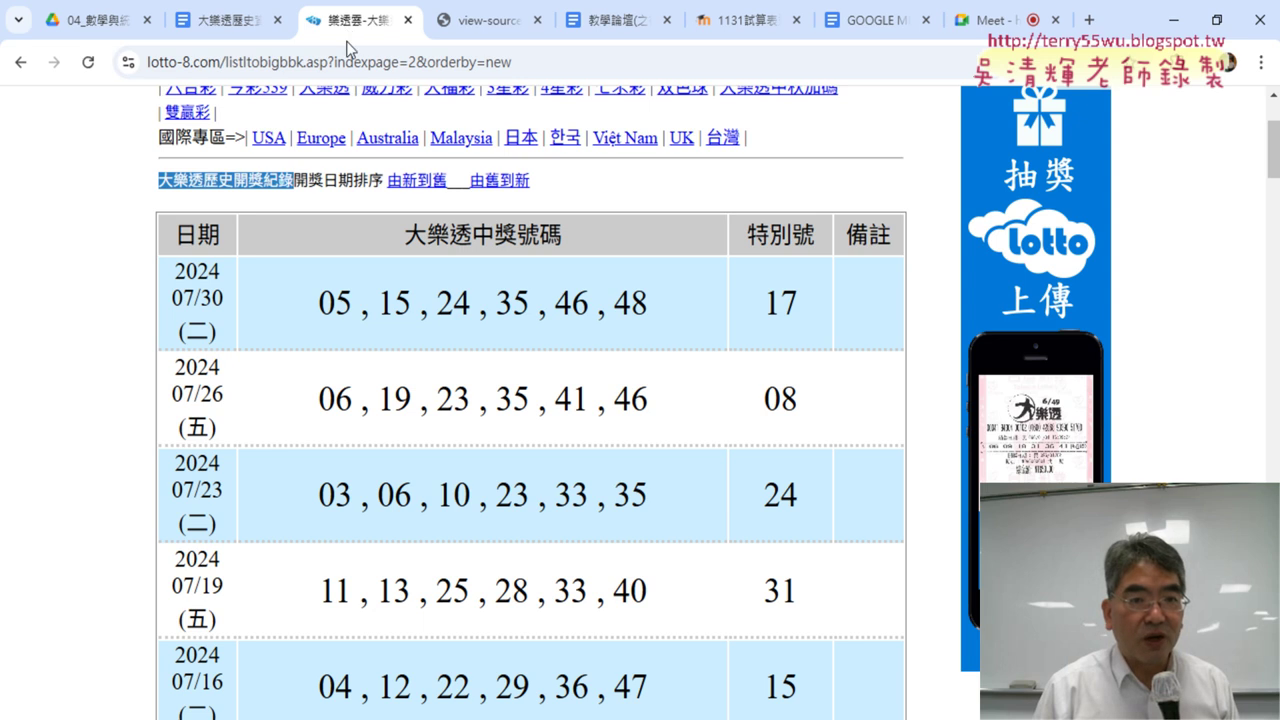
click(20, 62)
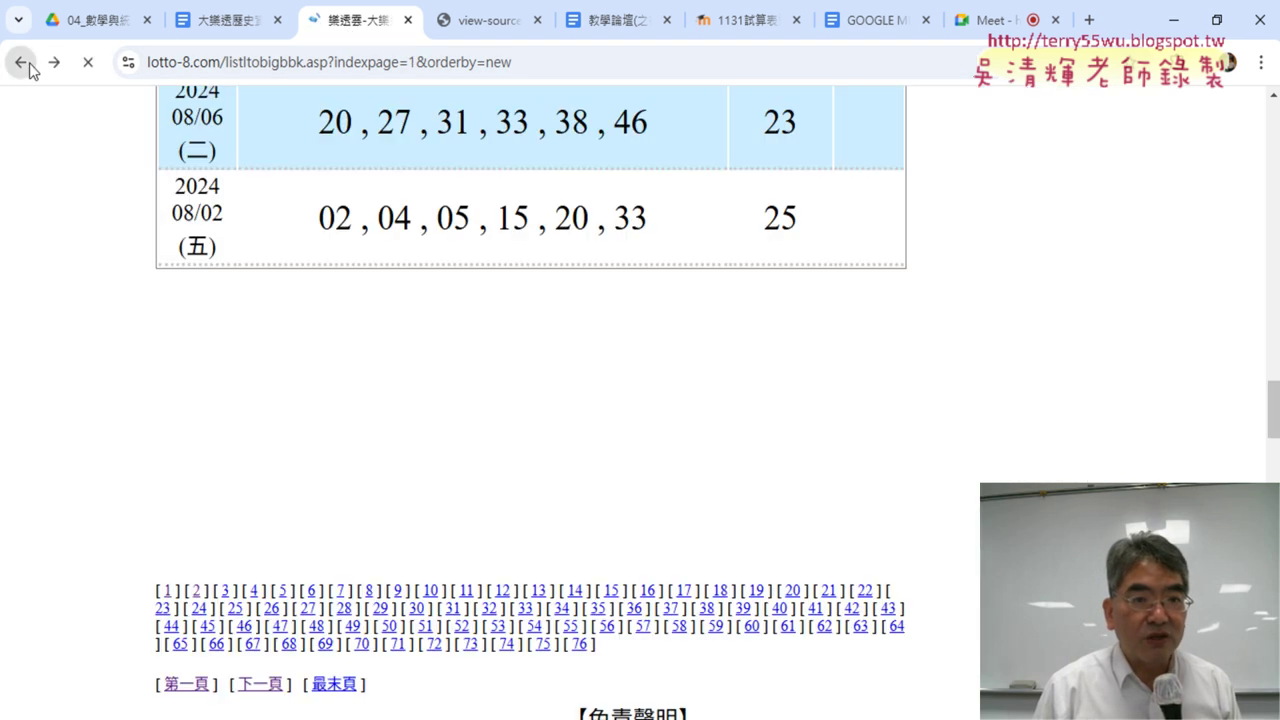
click(370, 66)
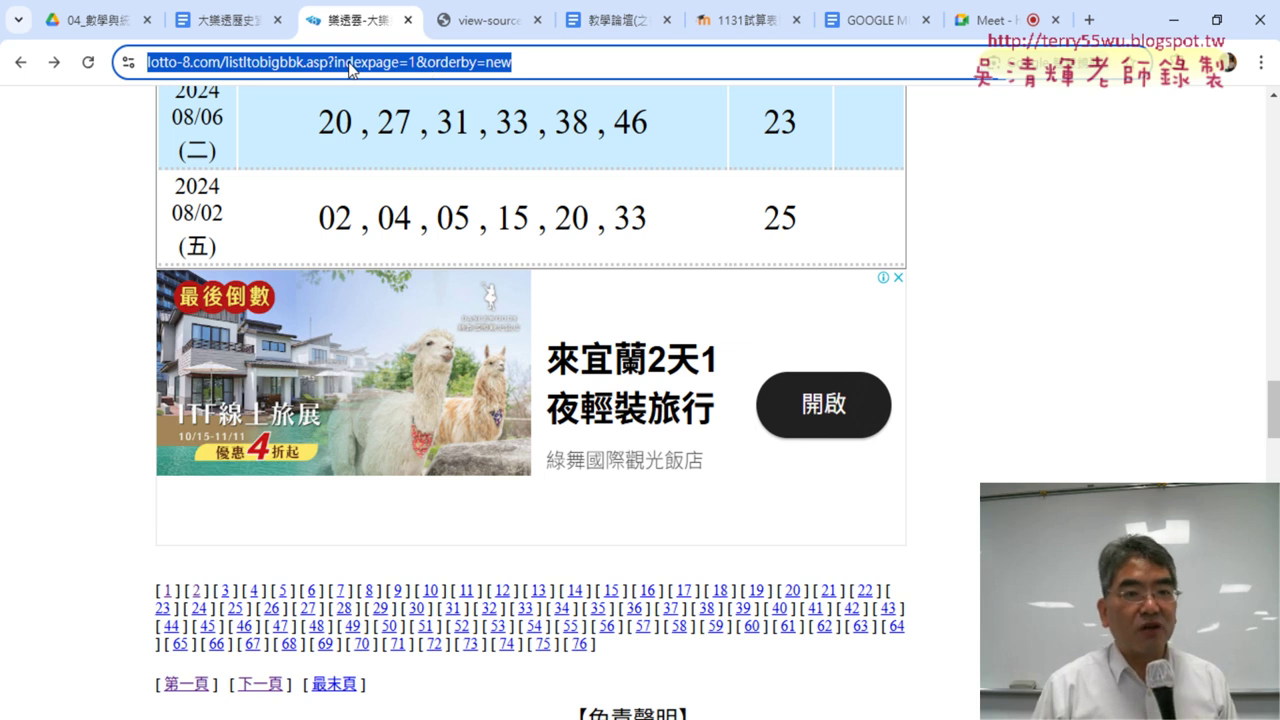
right_click(350, 68)
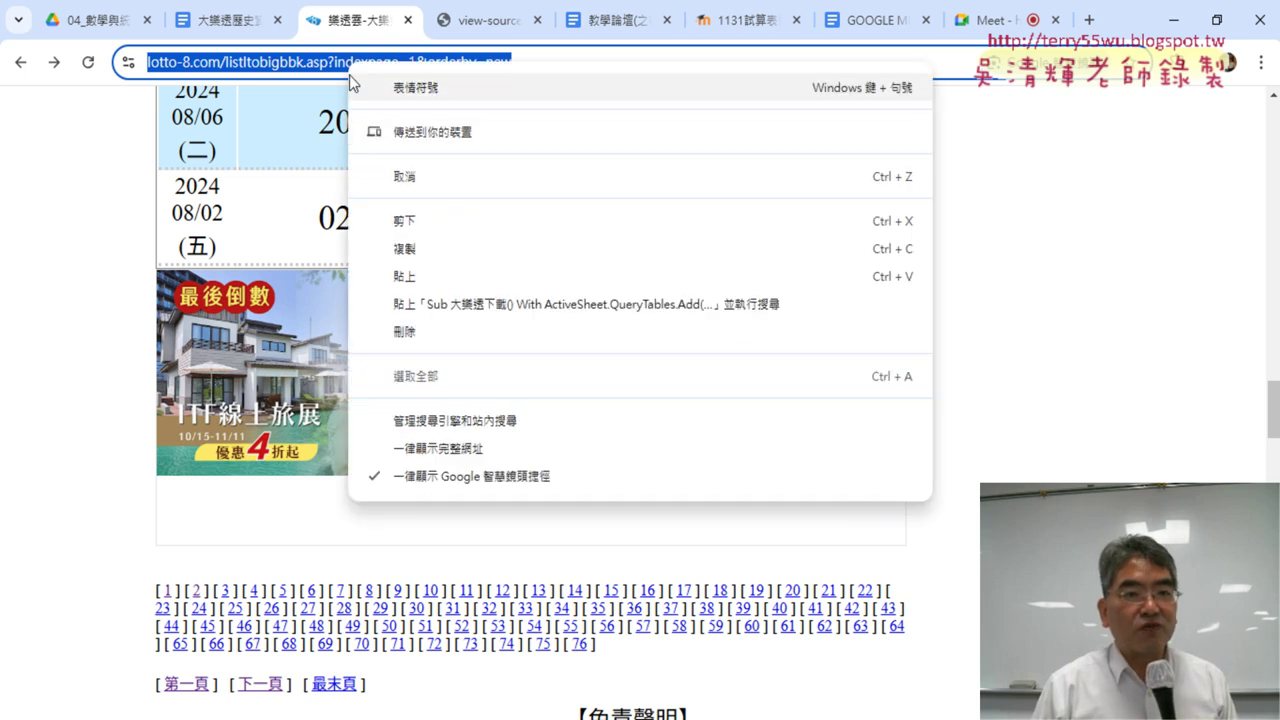
click(414, 248)
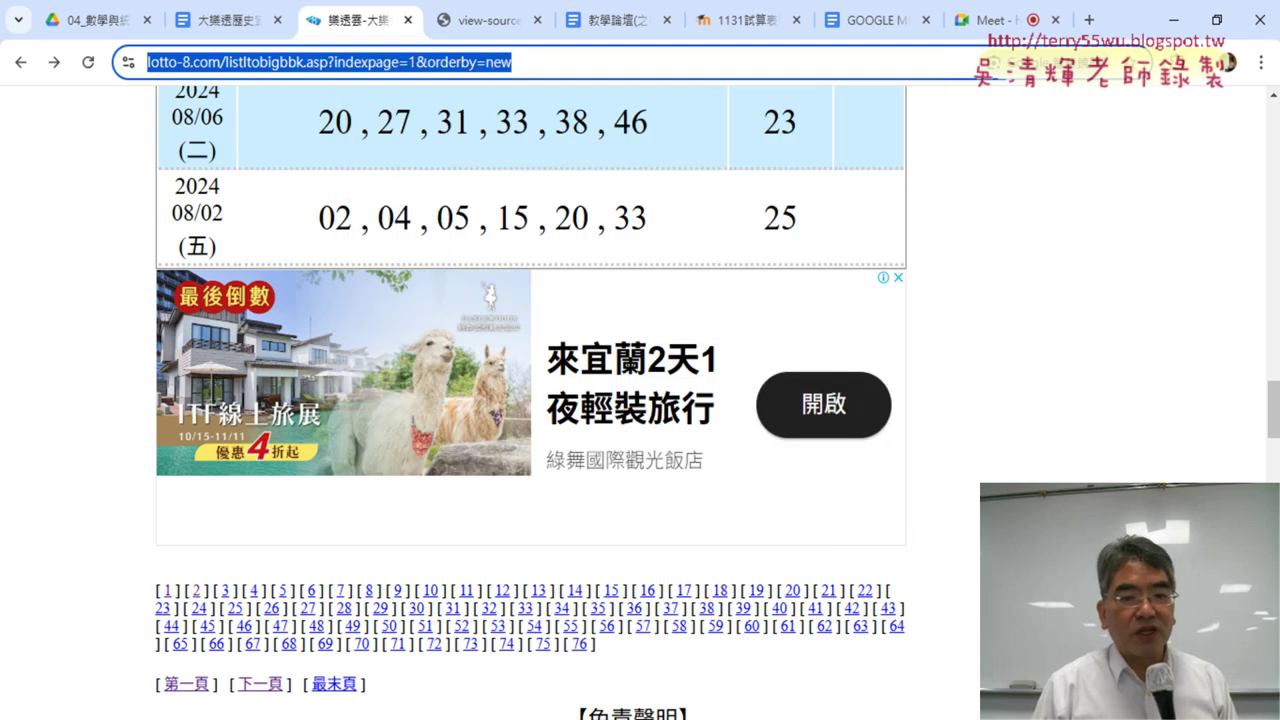
click(730, 650)
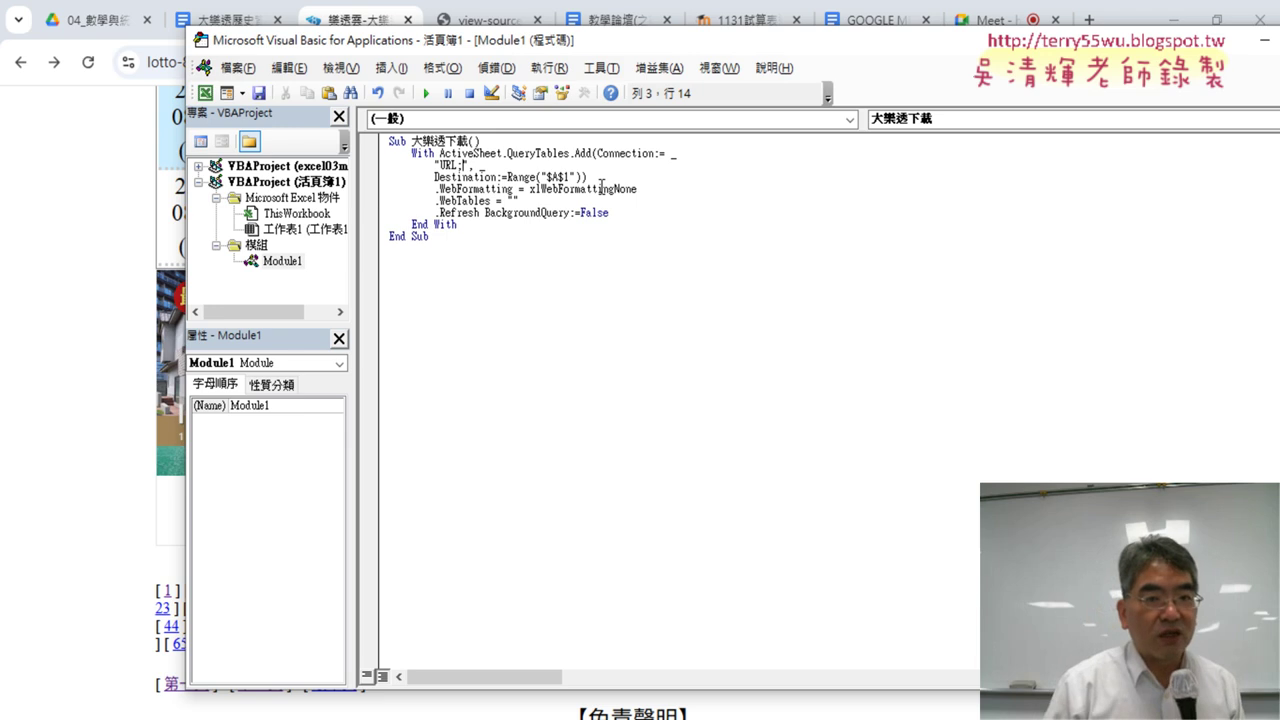
- Set the VBA code editor font size to 12 in Options > Editor Format
click(619, 68)
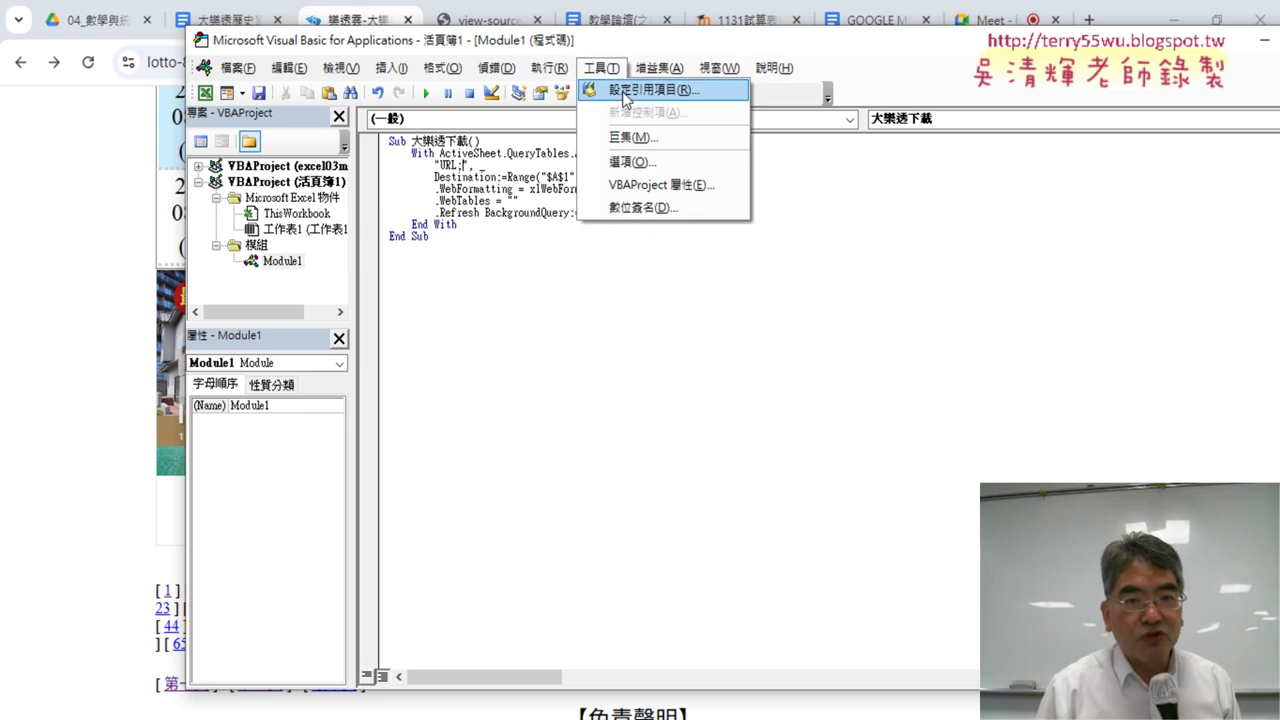
click(643, 160)
click(528, 175)
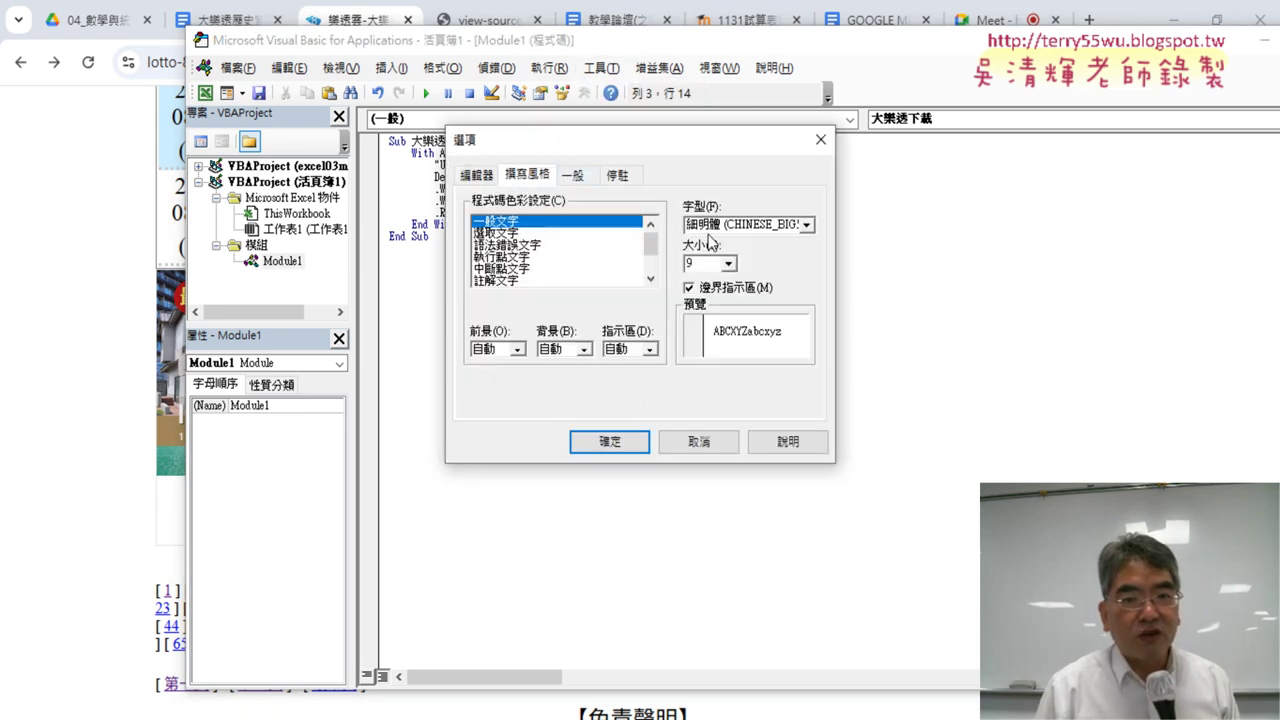
click(728, 263)
click(726, 316)
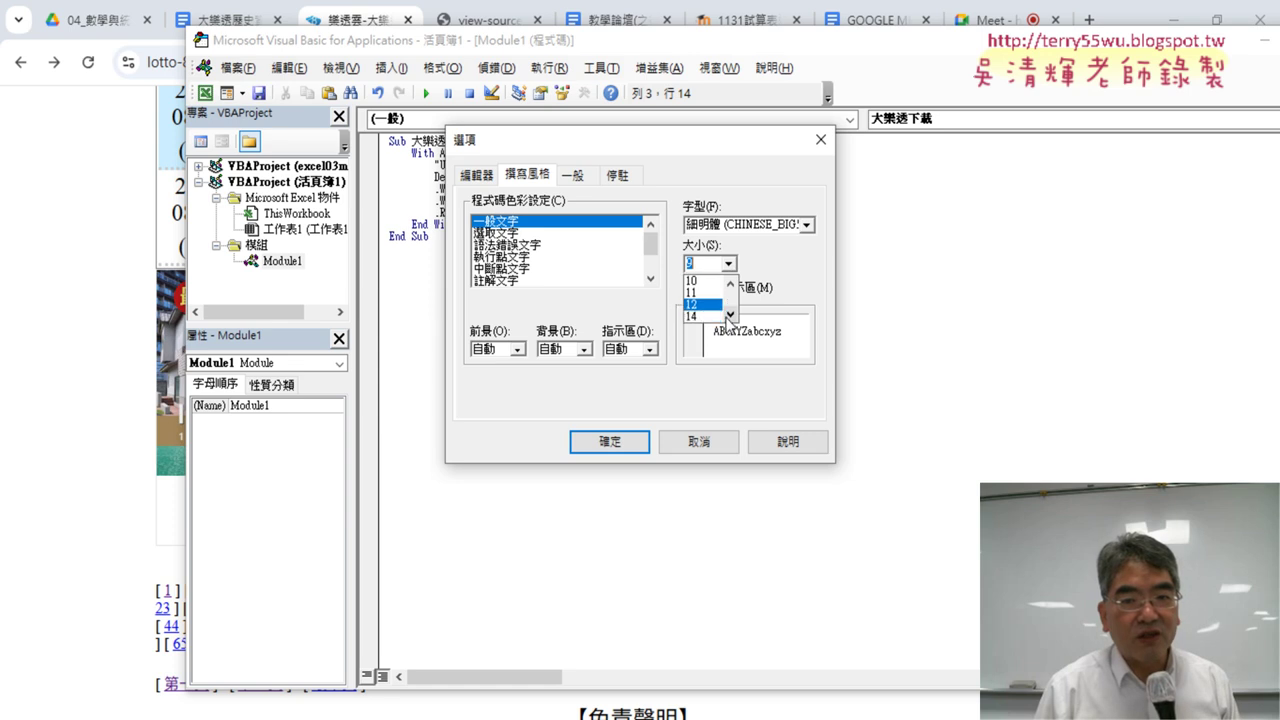
click(610, 441)
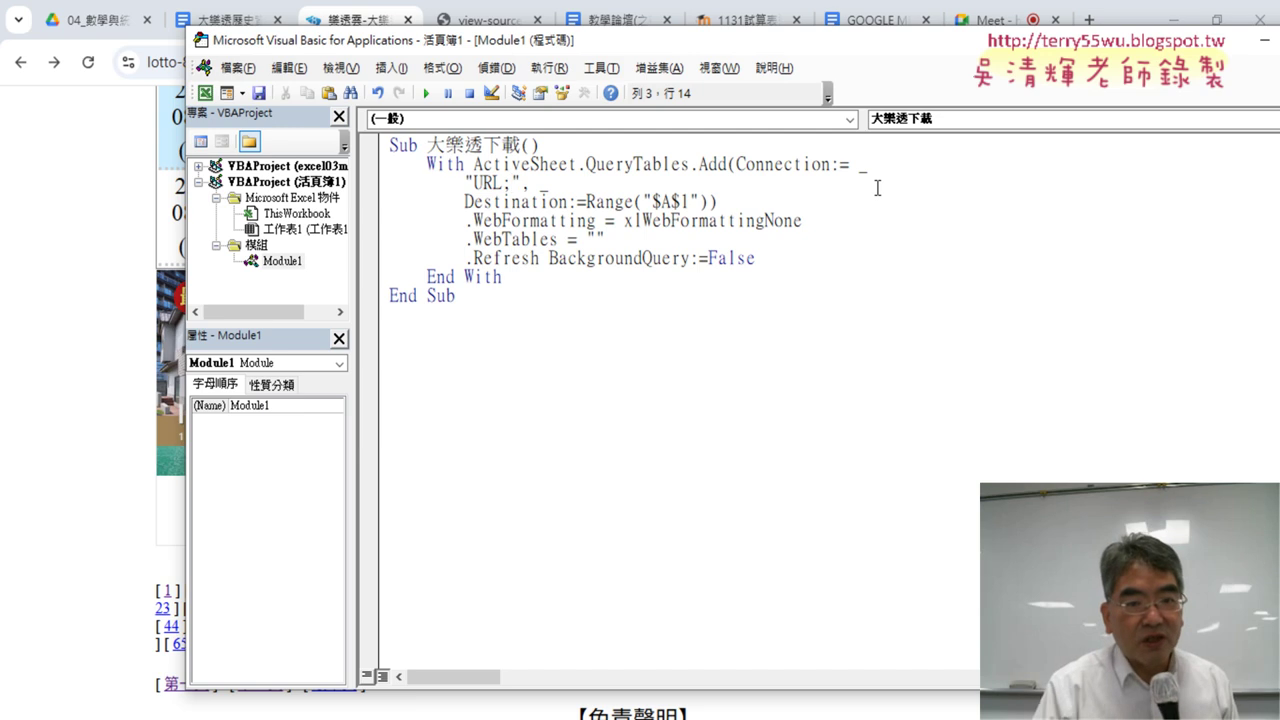
- Paste the page-1 lotto-8.com address after "URL;" and set .WebTables to "5"
text(https://www.lotto-8.com/listltobigbbk.asp?indexpage=1&orderby=new)
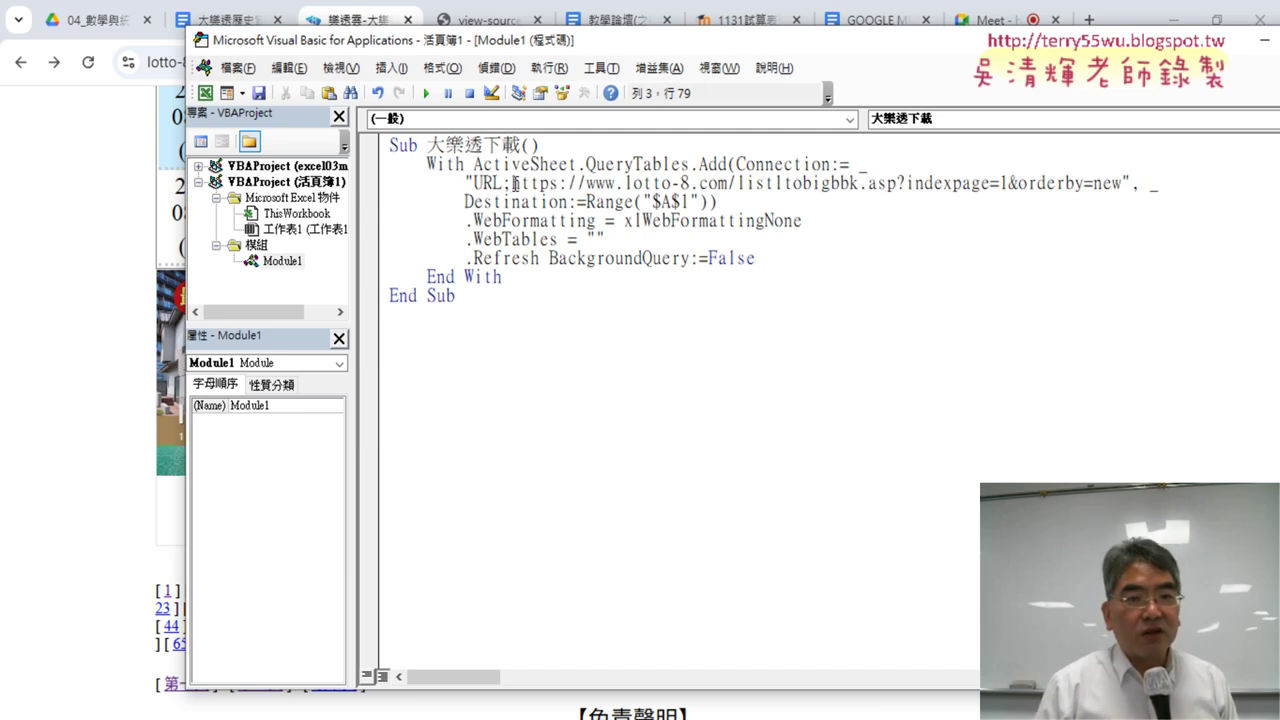
drag(513, 184, 1114, 187)
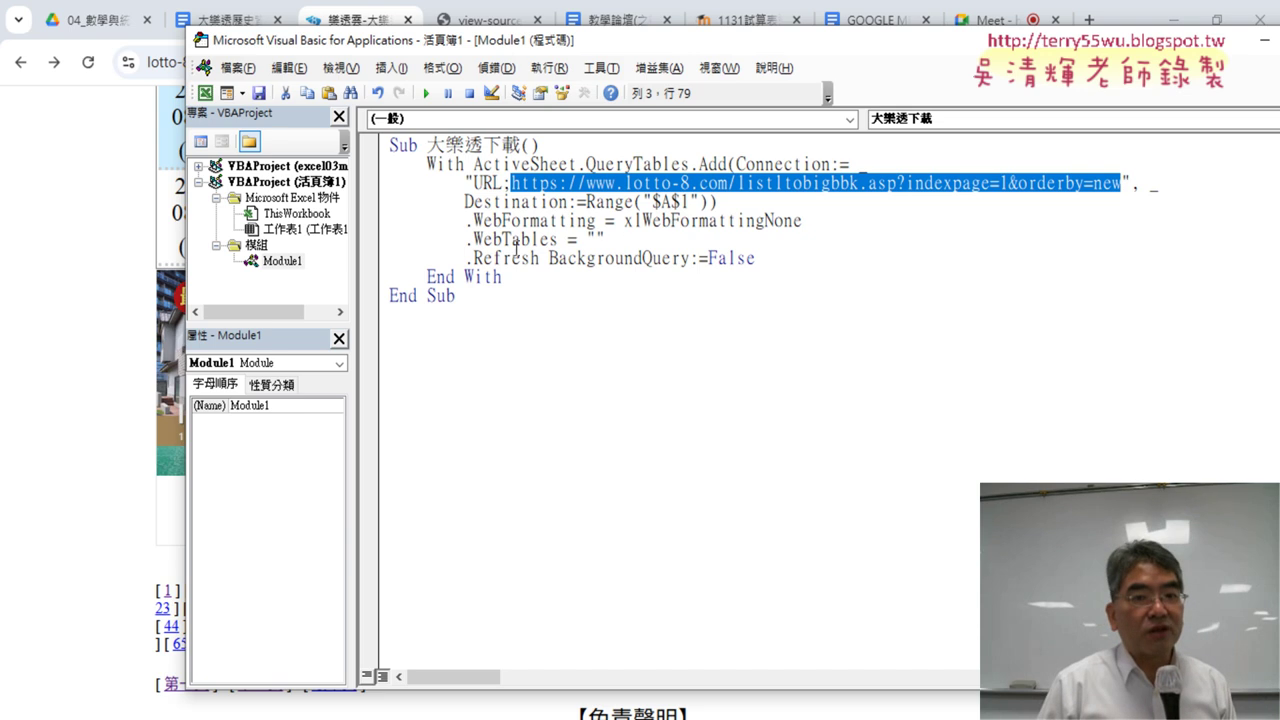
drag(502, 240, 555, 242)
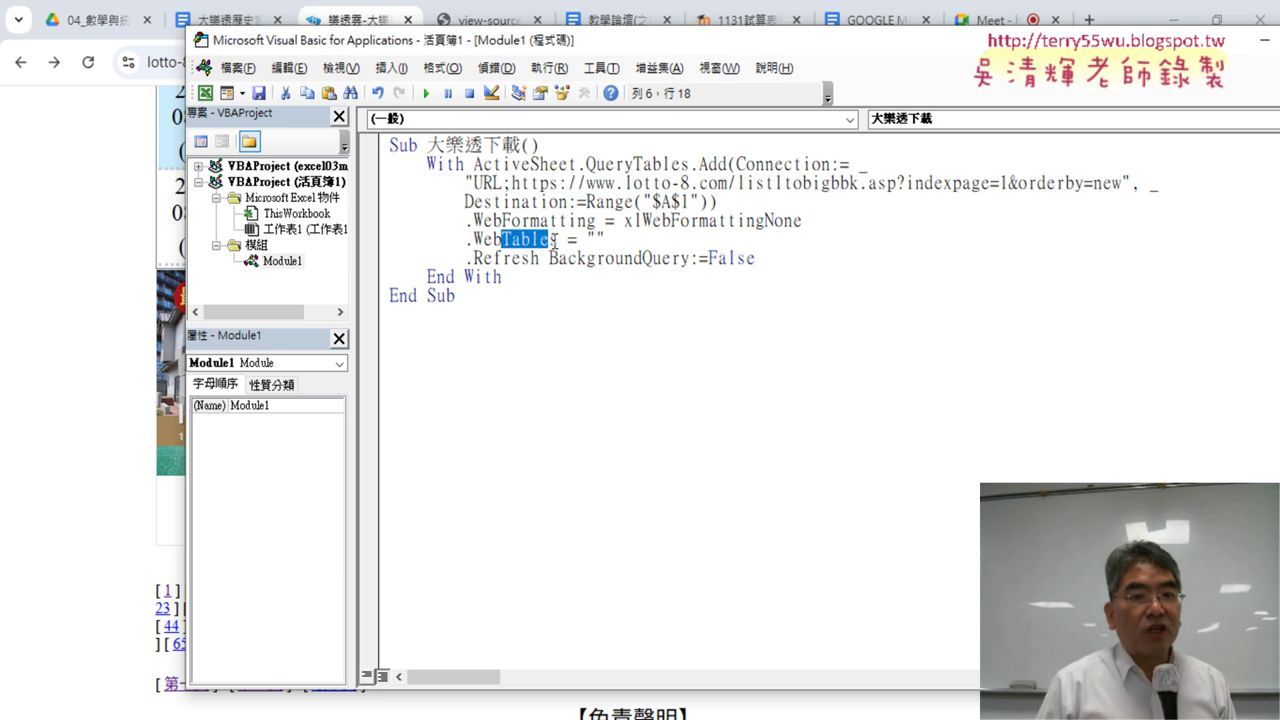
click(597, 239)
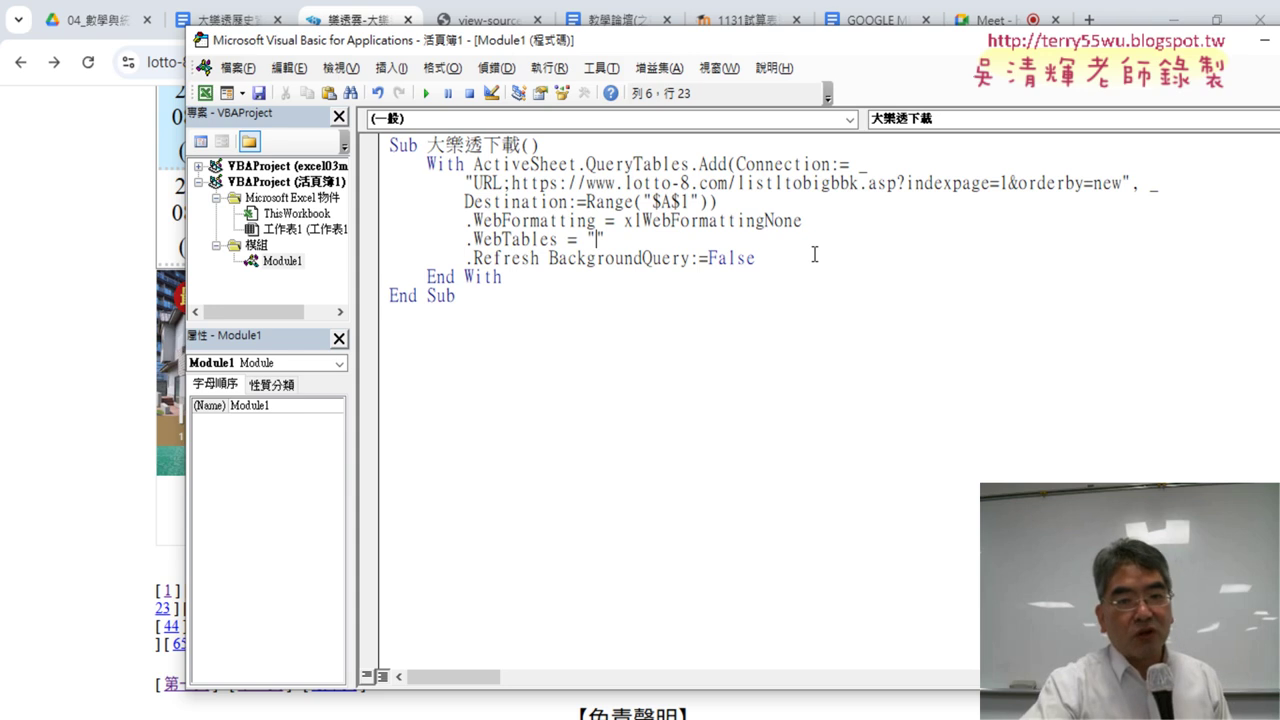
text(5)
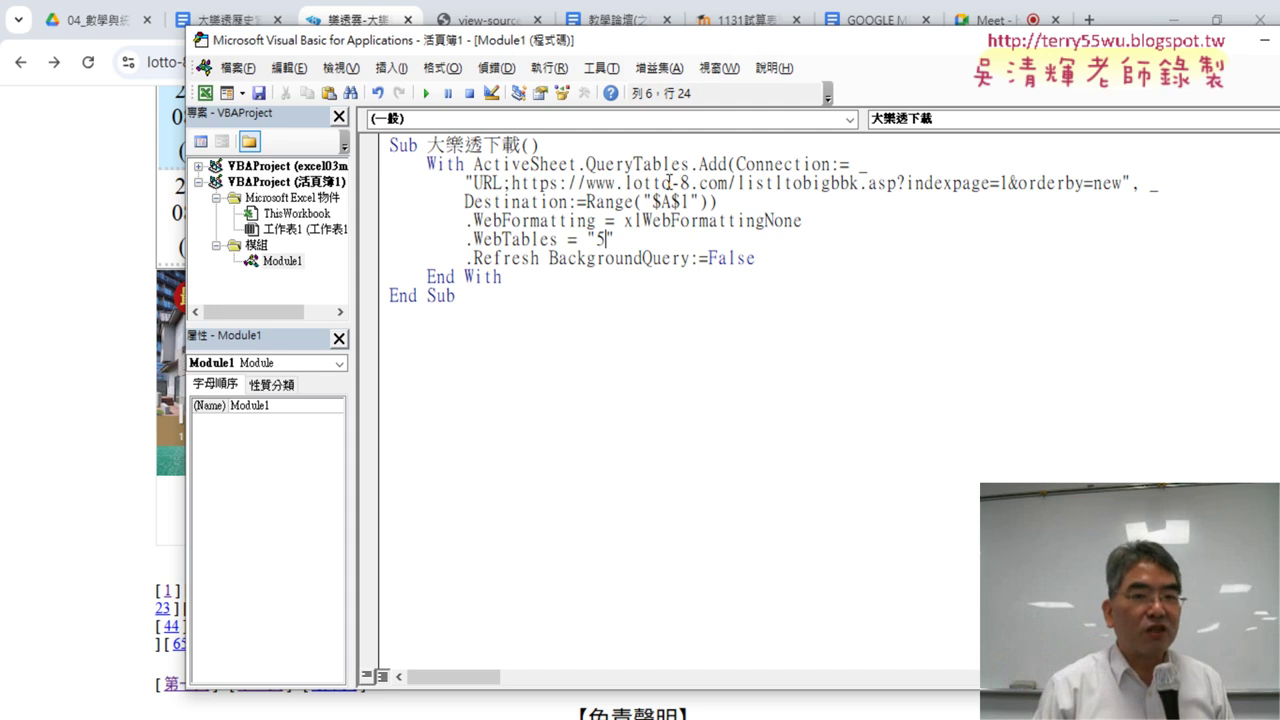
drag(587, 164, 683, 164)
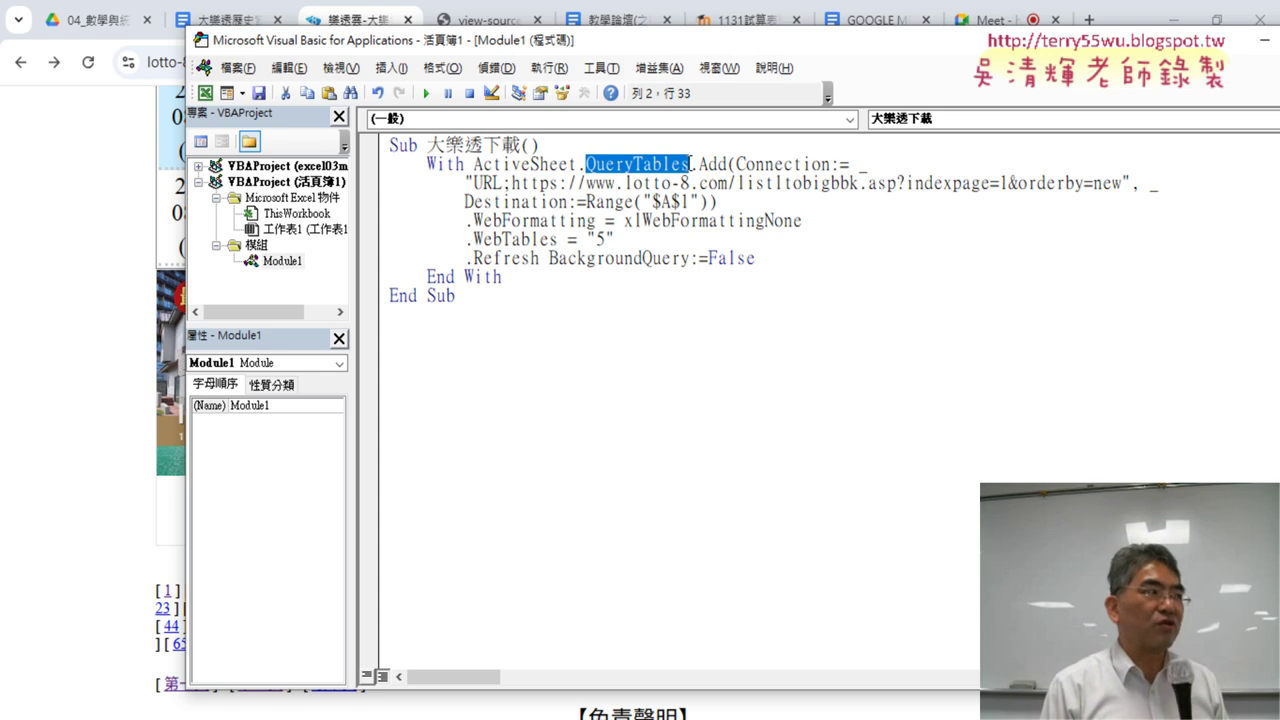
- Place the VBA editor beside the sheet and run the 大樂透下載 macro
click(1175, 20)
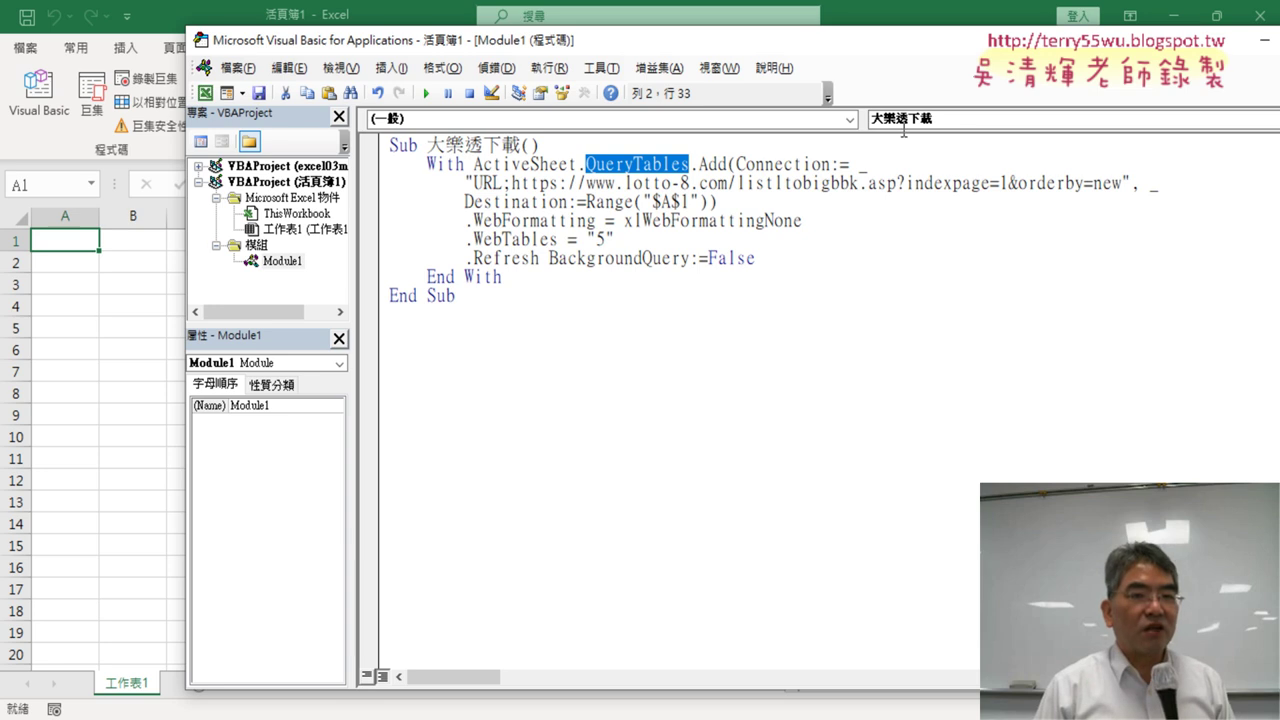
drag(805, 55, 610, 62)
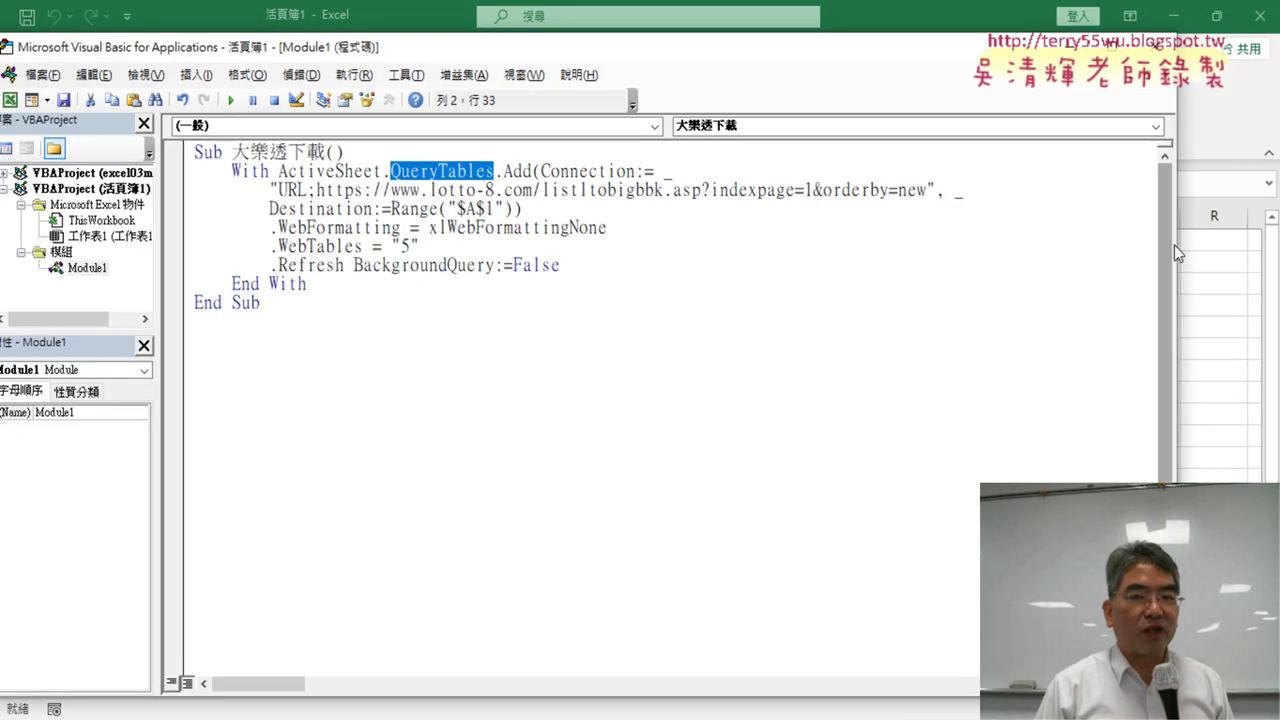
drag(1181, 244, 828, 244)
mouse_move(508, 55)
mouse_down()
mouse_move(940, 54)
mouse_move(932, 42)
mouse_up()
click(822, 195)
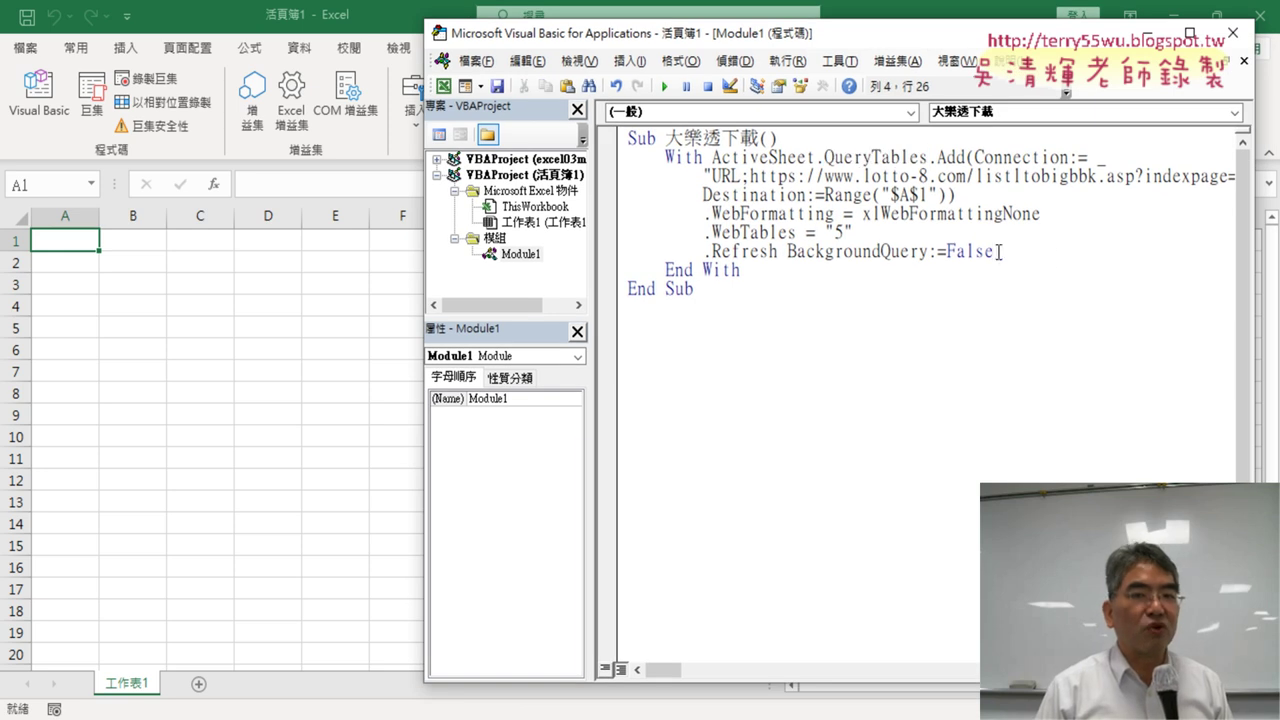
click(665, 86)
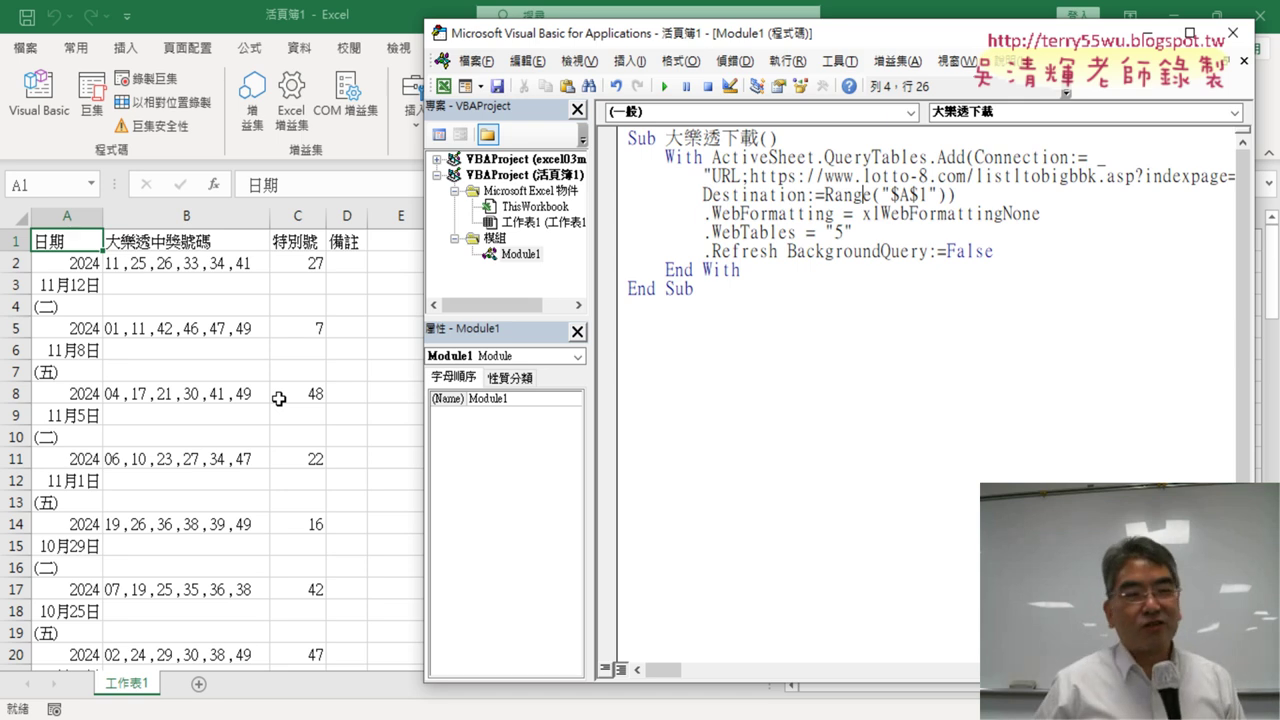
- Move and widen the VBA editor to read the full QueryTables line and indexpage=1 URL
drag(757, 49, 625, 48)
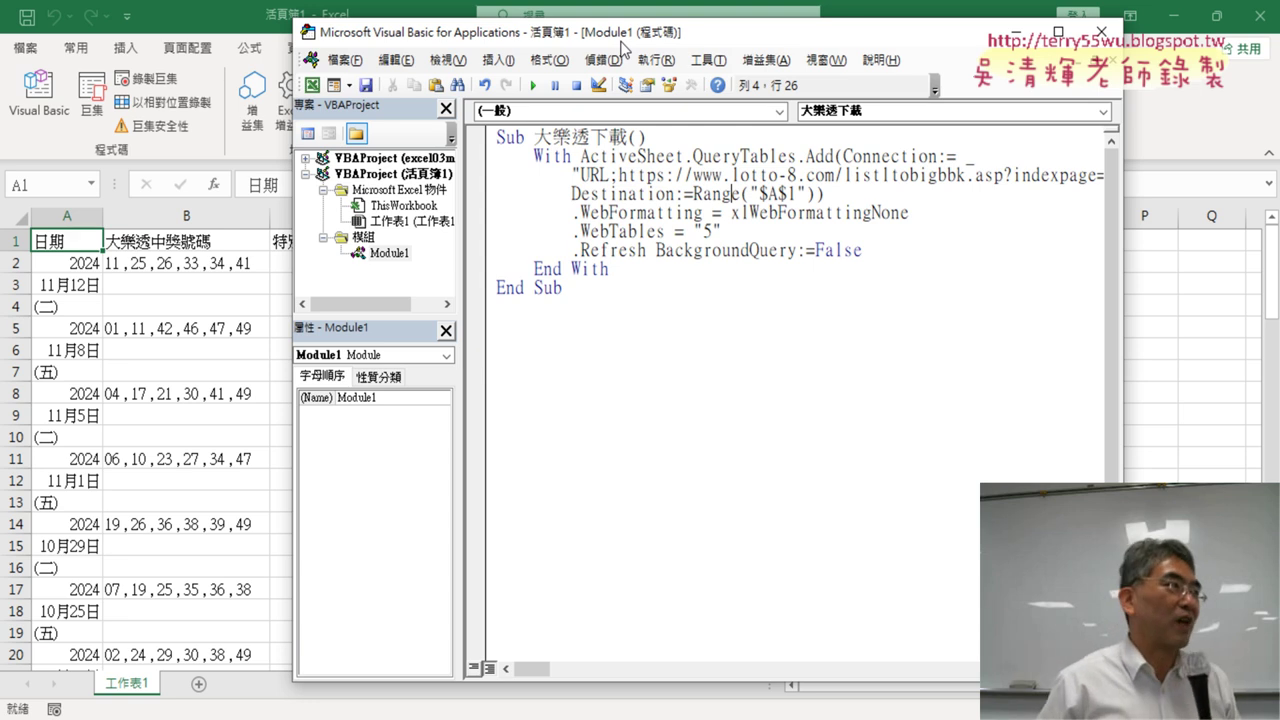
drag(1122, 241, 1276, 241)
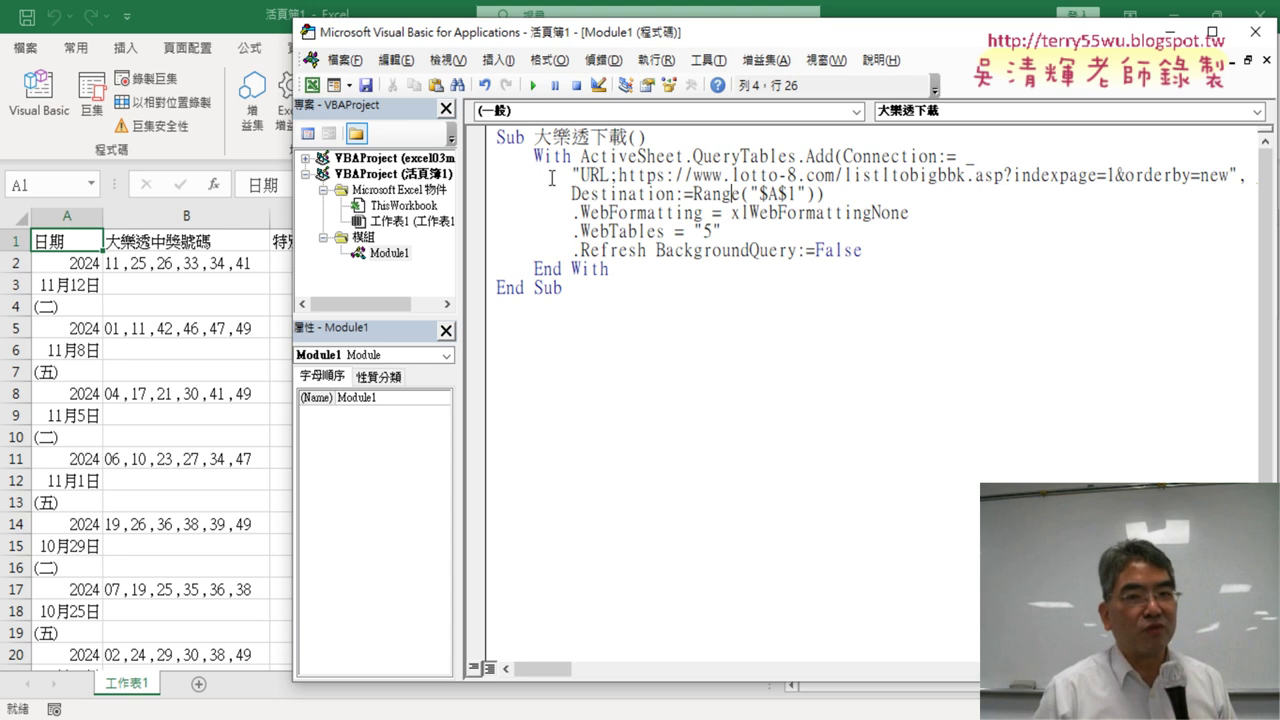
mouse_move(685, 156)
mouse_down()
mouse_move(796, 175)
mouse_move(797, 157)
mouse_up()
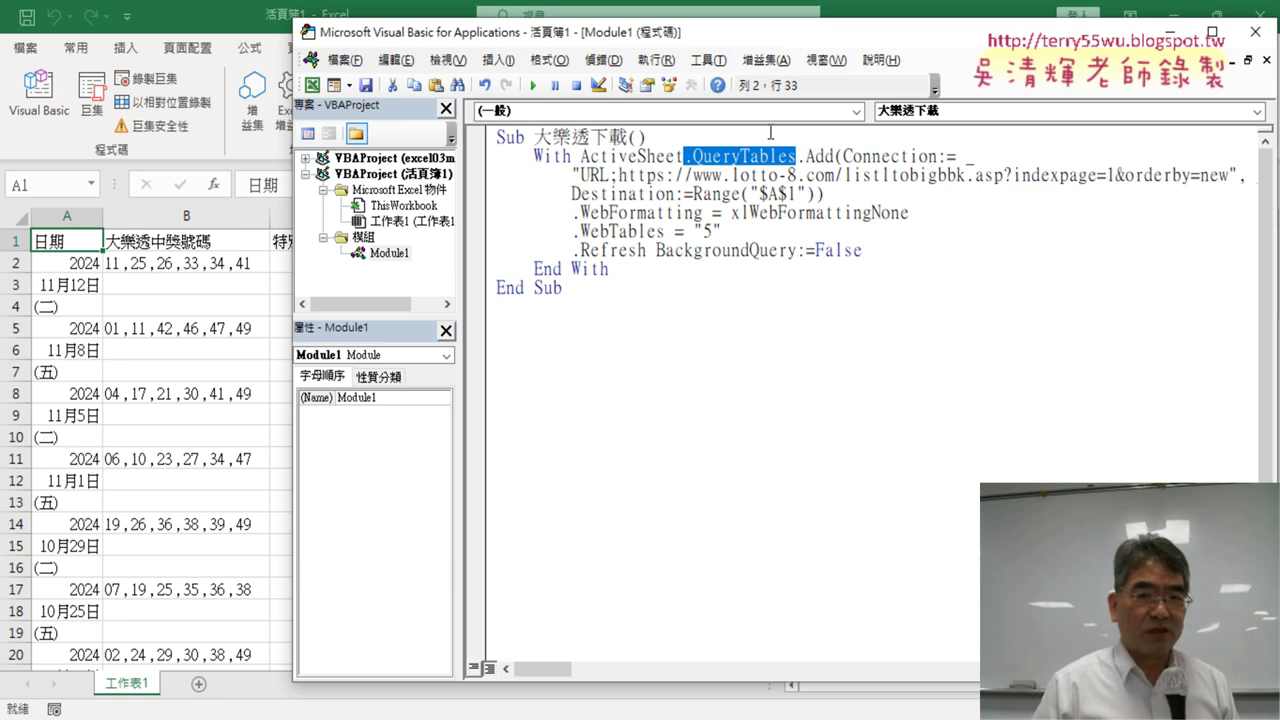
drag(799, 35, 586, 47)
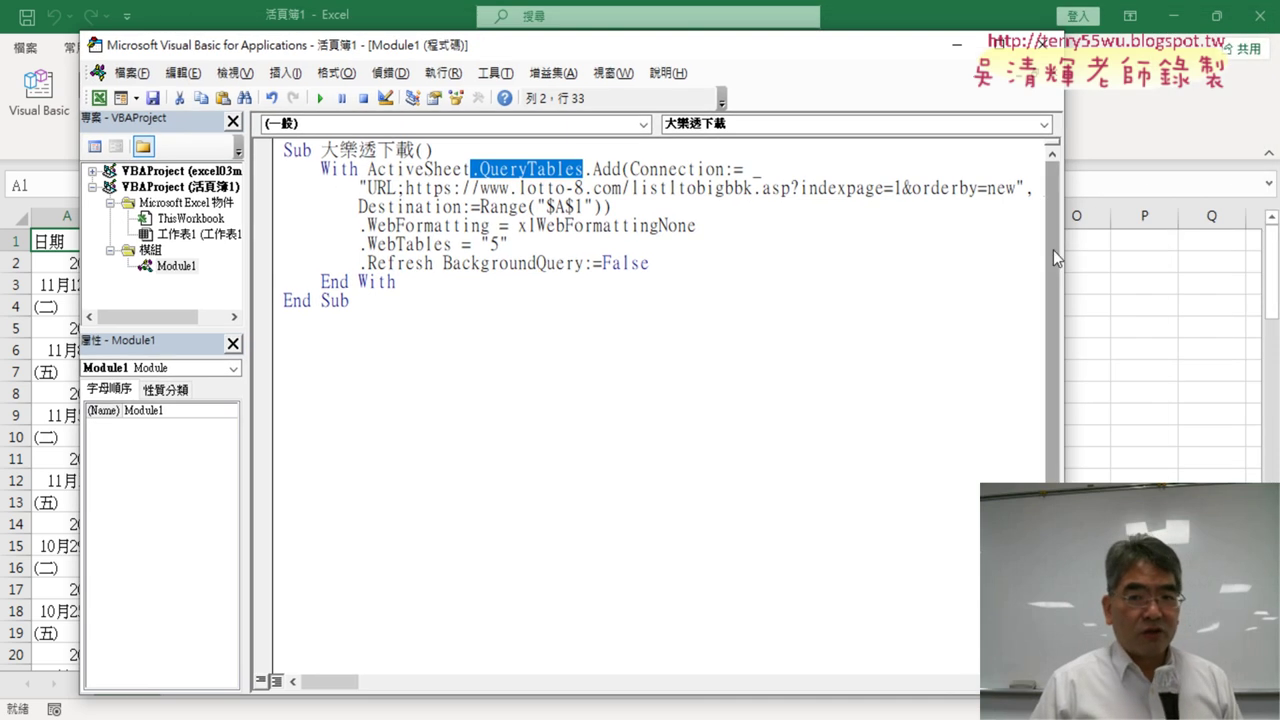
drag(1062, 252, 1201, 256)
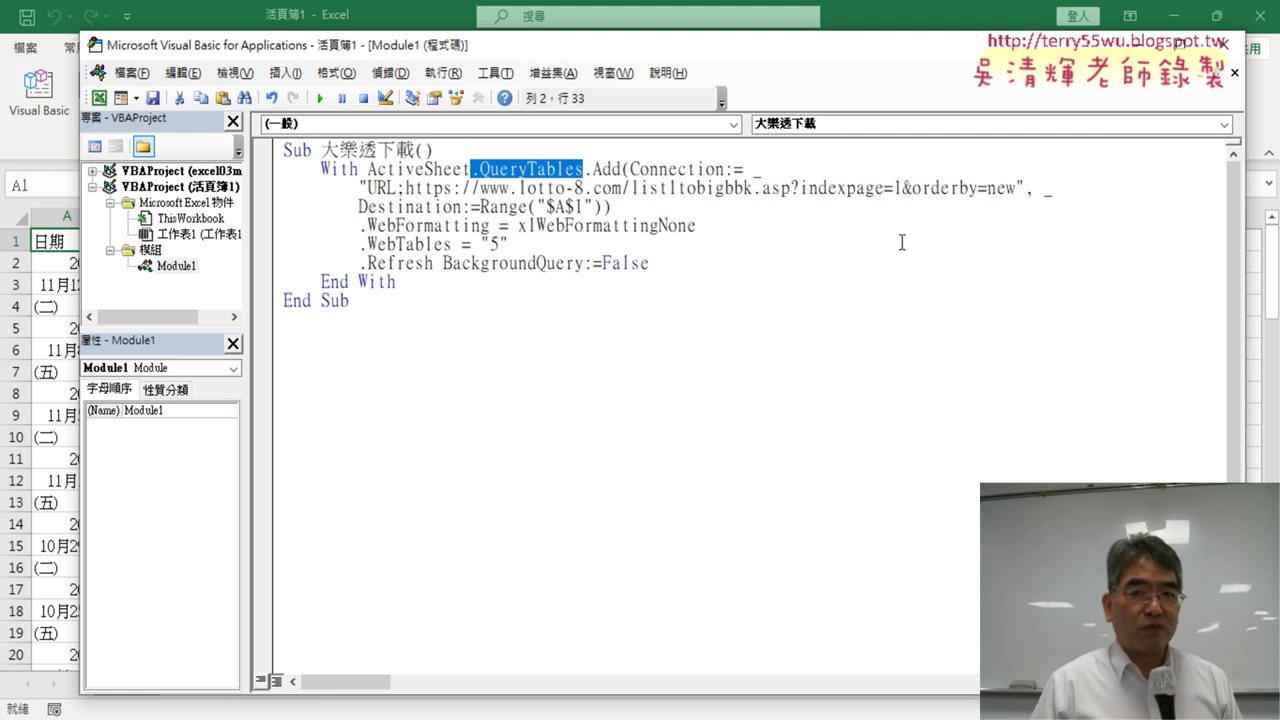
double_click(900, 188)
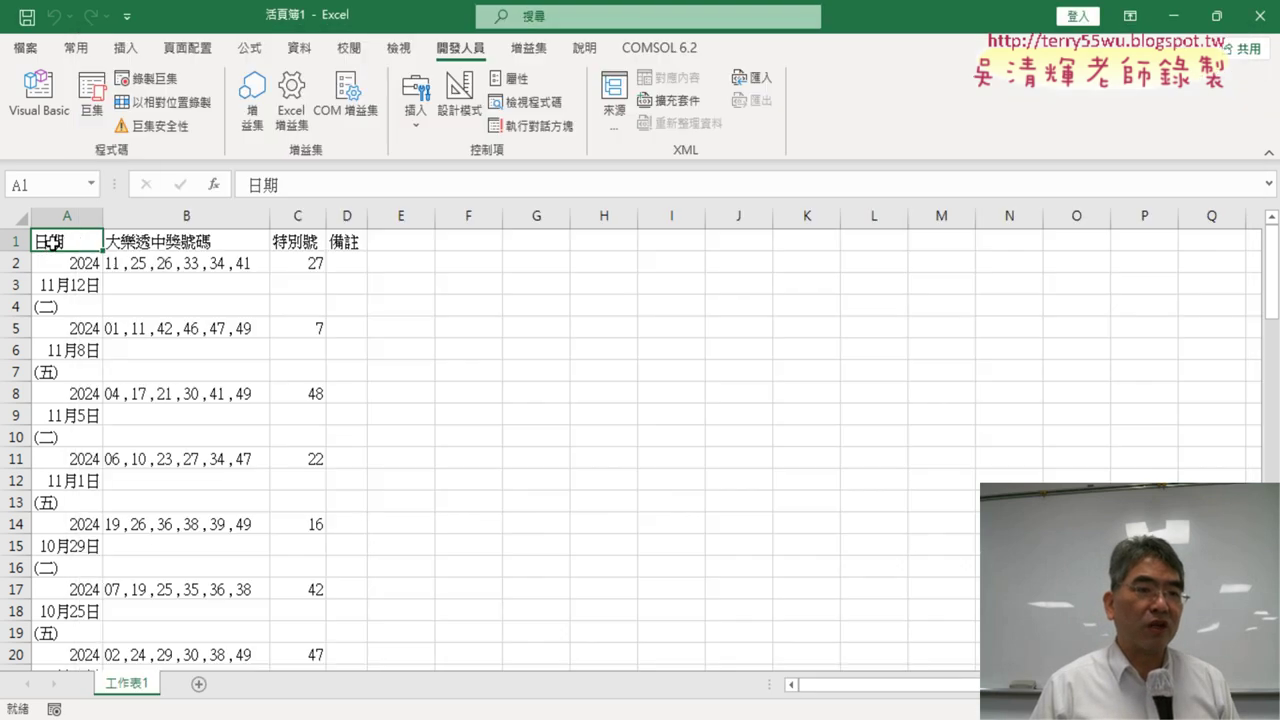
- Scroll the worksheet down to see where the imported page-1 data ends
click(50, 244)
scroll(130, 340, down, 4)
scroll(144, 357, down, 4)
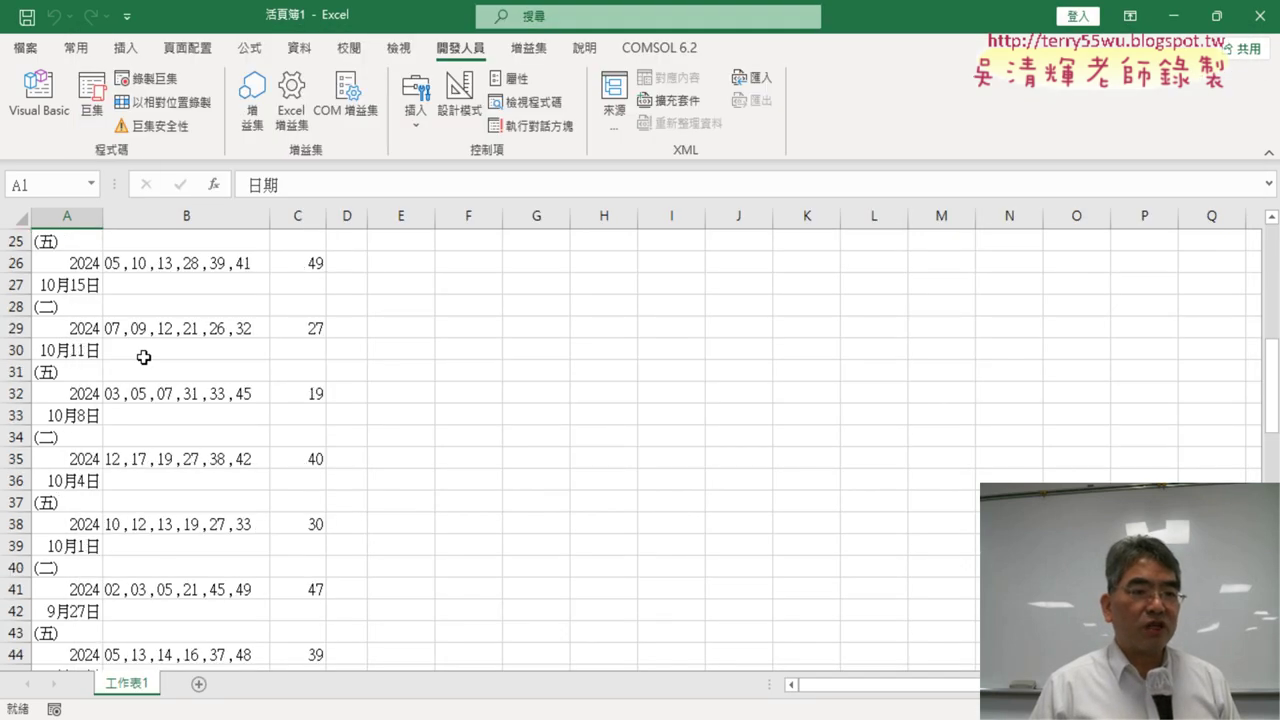
scroll(144, 357, down, 8)
scroll(144, 357, down, 8)
scroll(144, 362, down, 4)
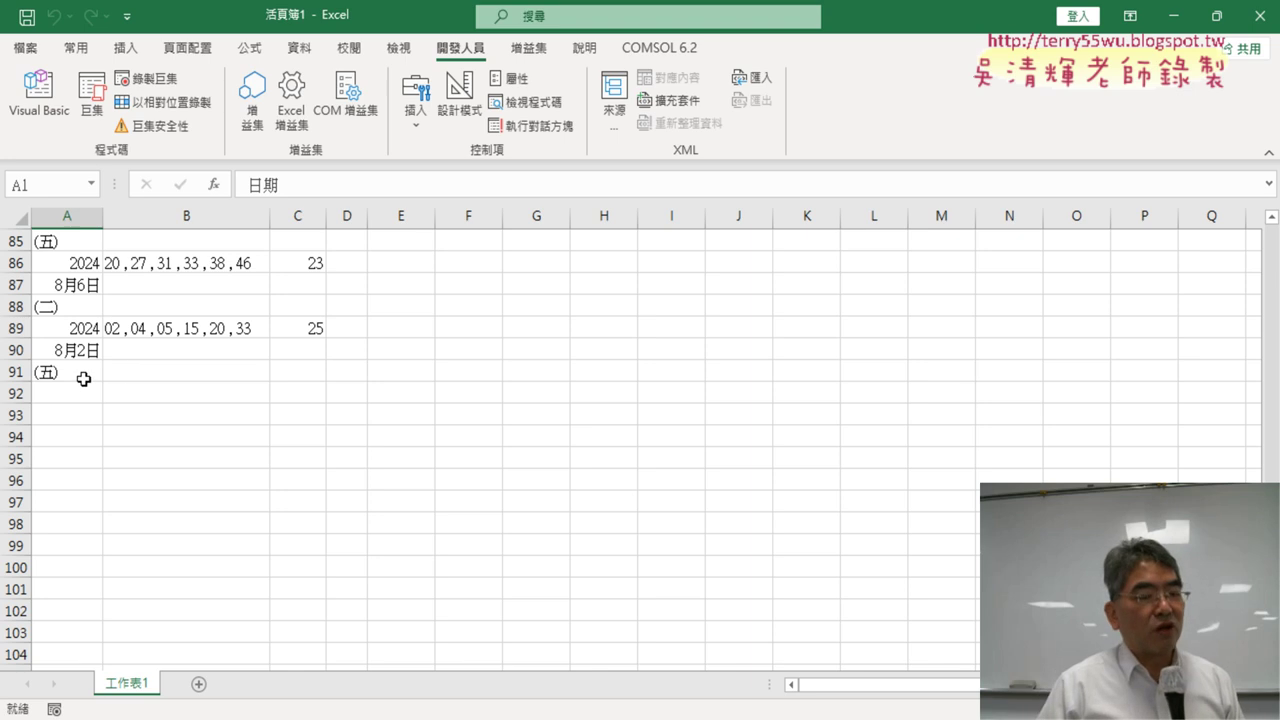
- Remove both $ signs so the destination reads Range("A1")
click(38, 92)
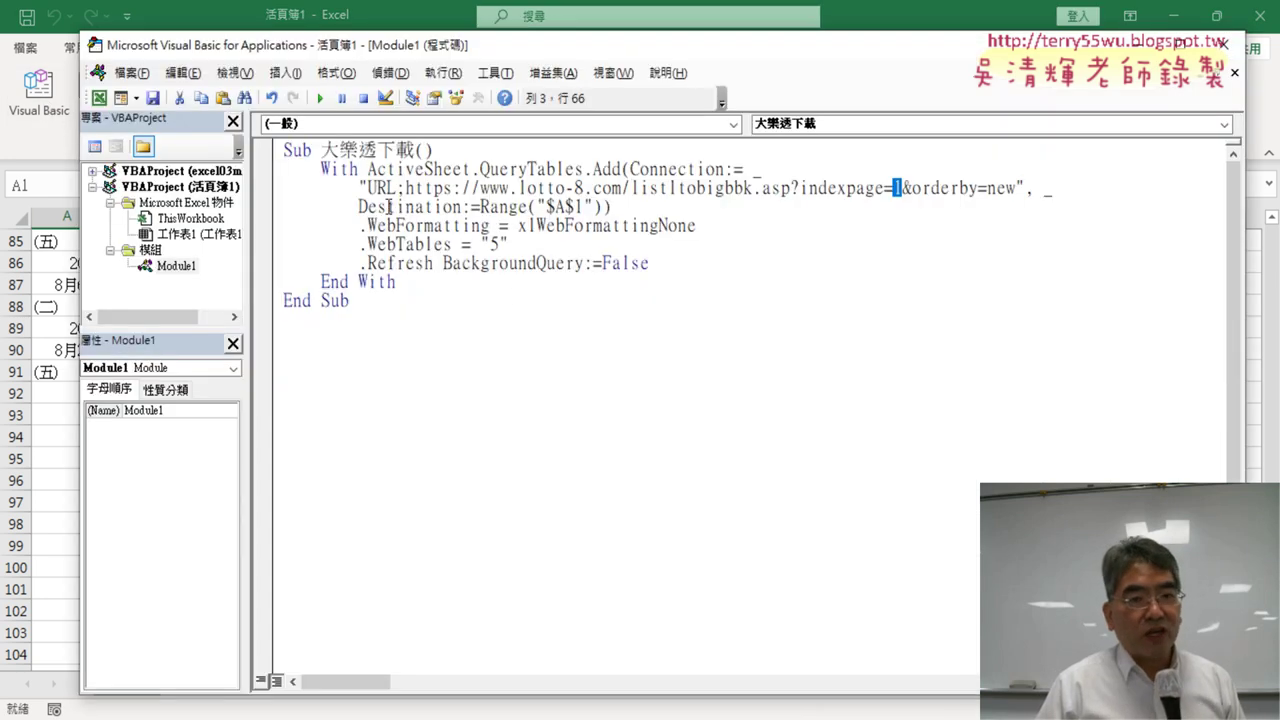
drag(368, 188, 463, 207)
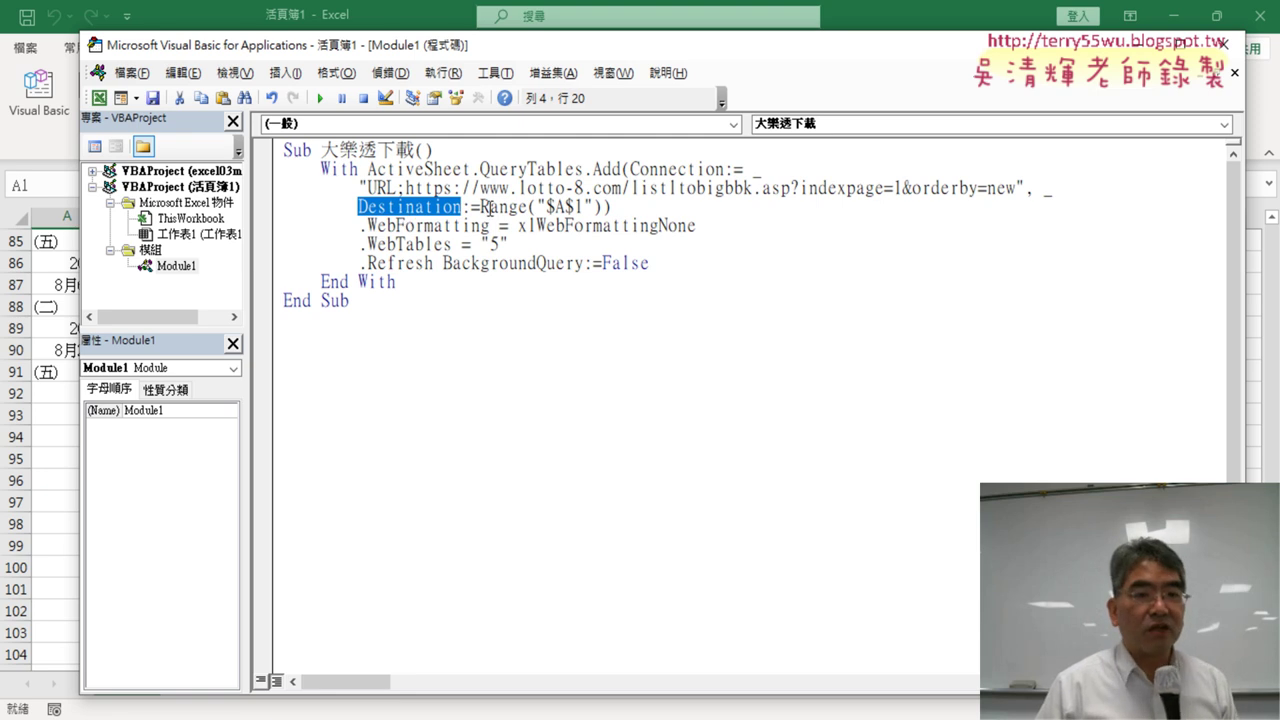
drag(480, 207, 600, 208)
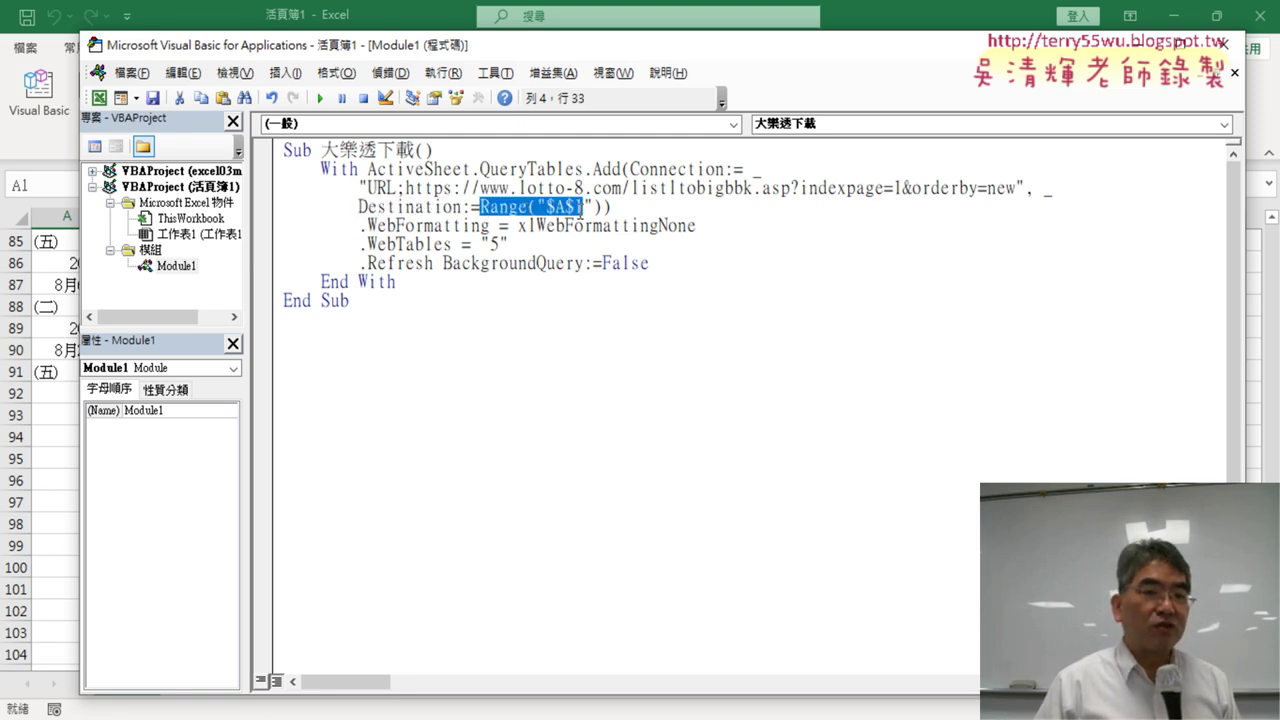
click(544, 207)
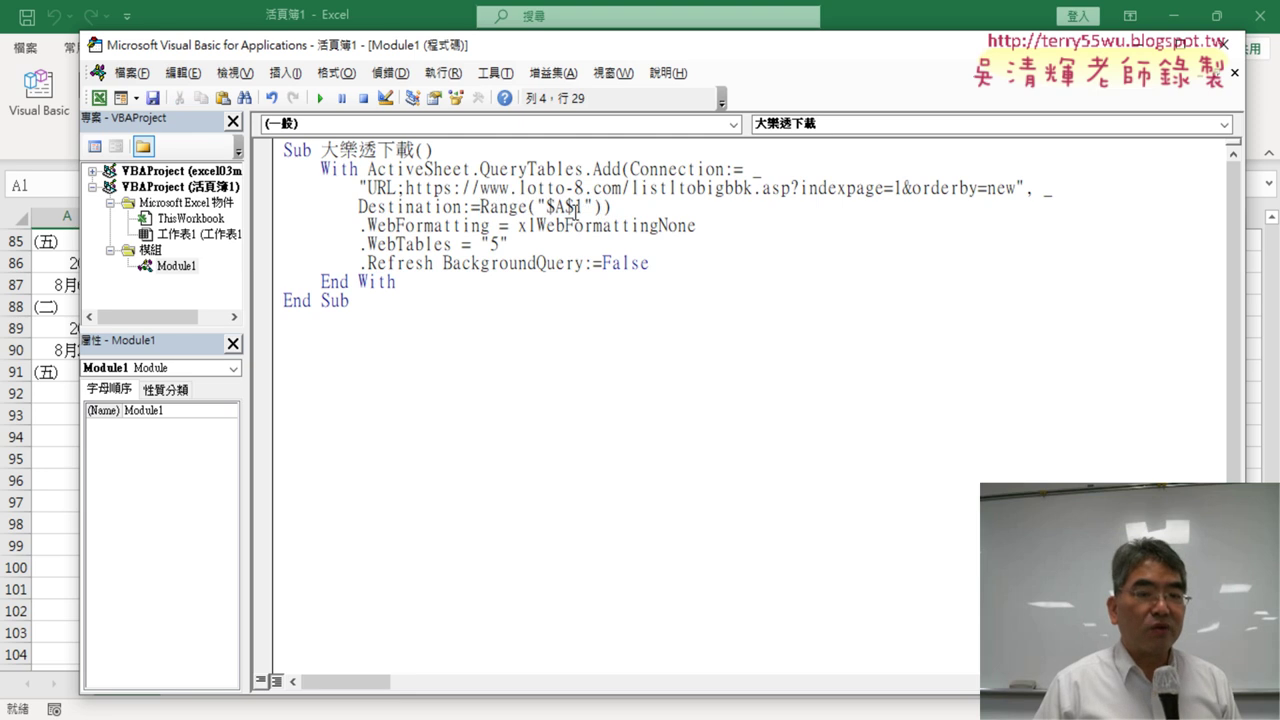
drag(546, 207, 557, 210)
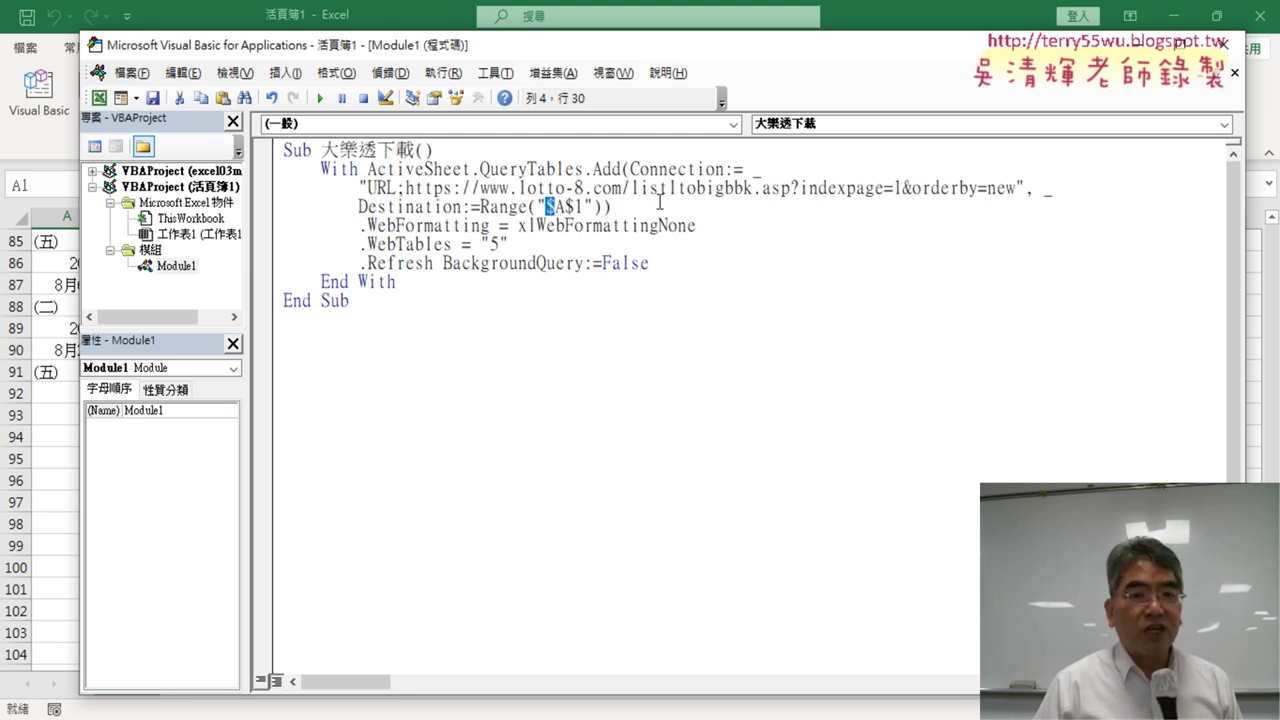
key(Delete)
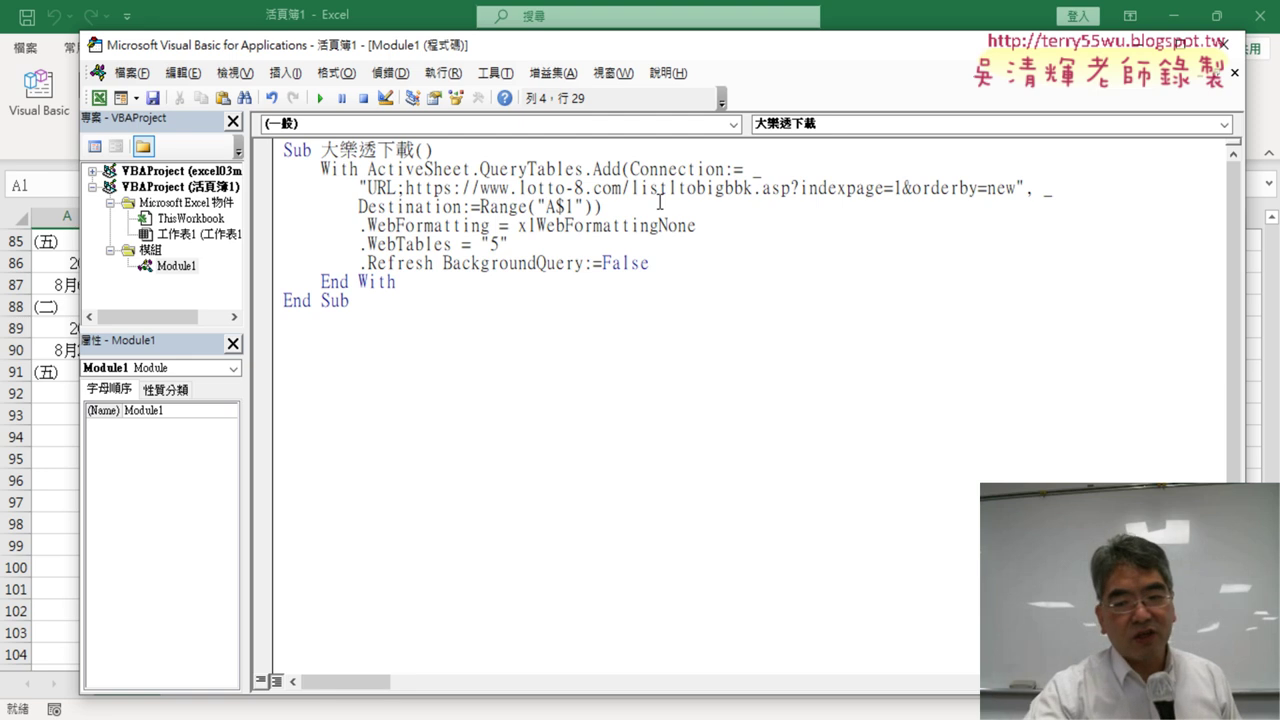
key(Right)
key(Delete)
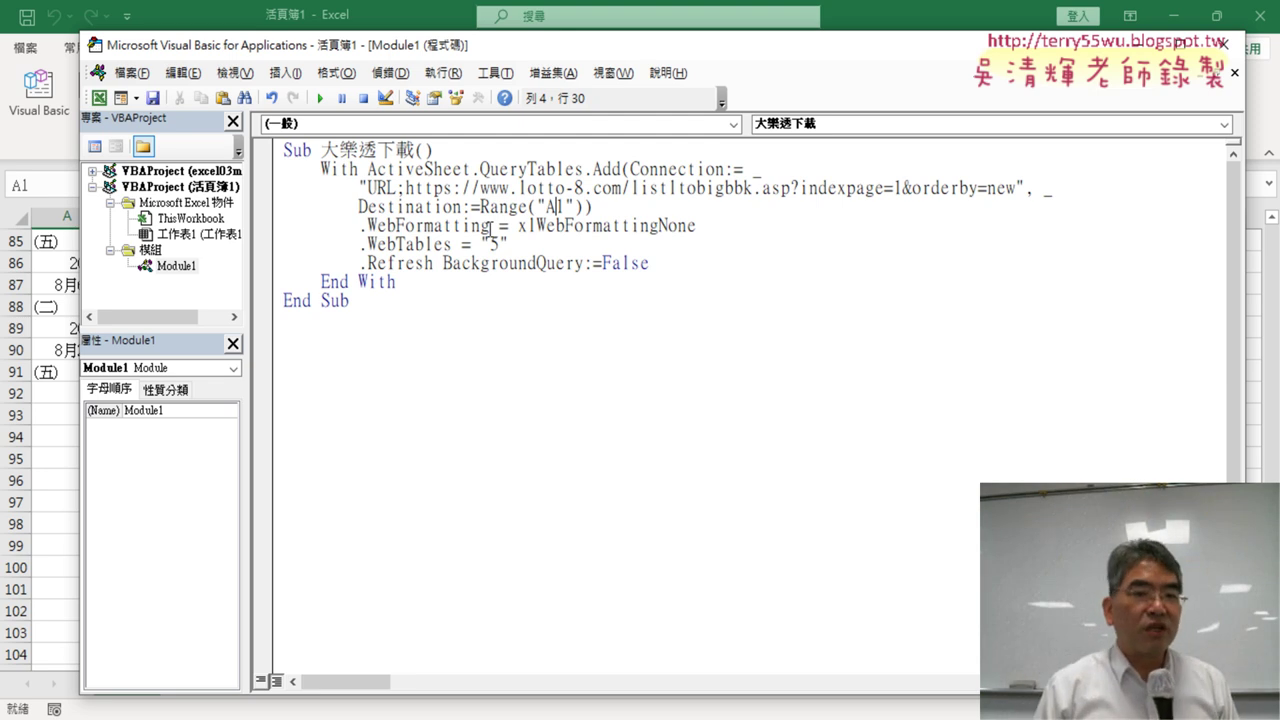
- Change indexpage=1 to 2 and run the macro to import page 2
drag(905, 190, 894, 190)
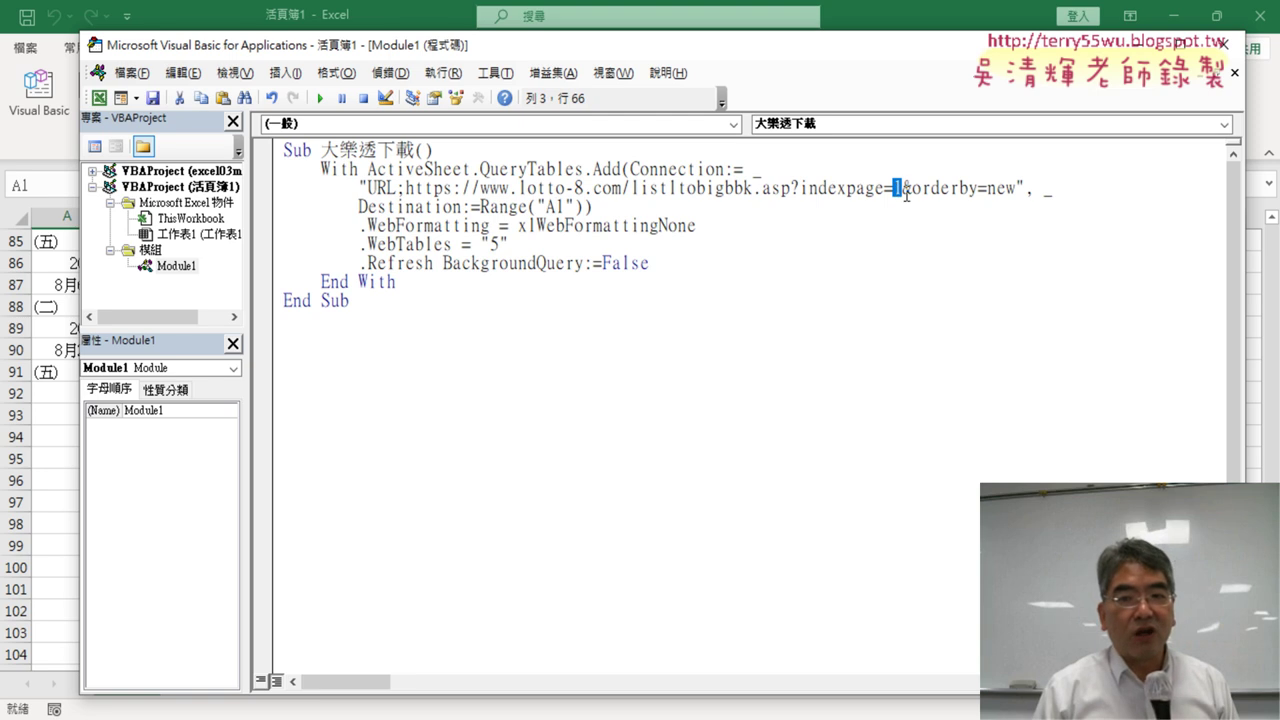
text(2)
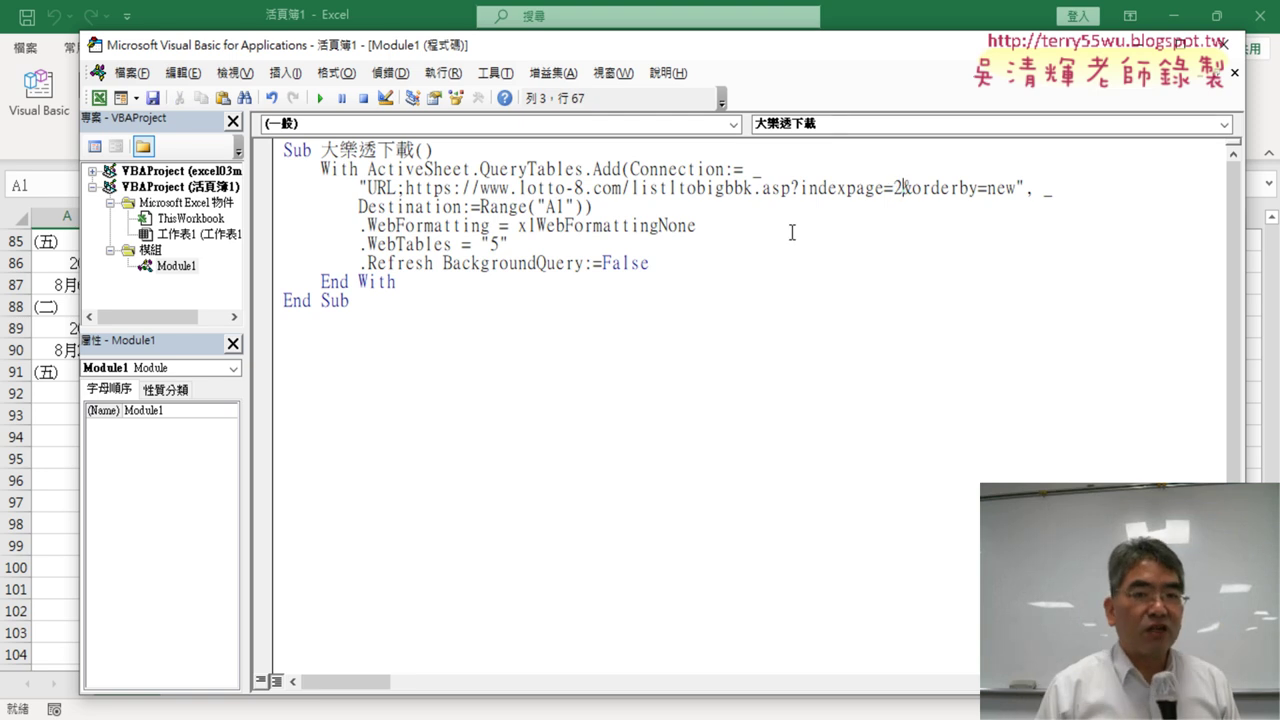
double_click(569, 207)
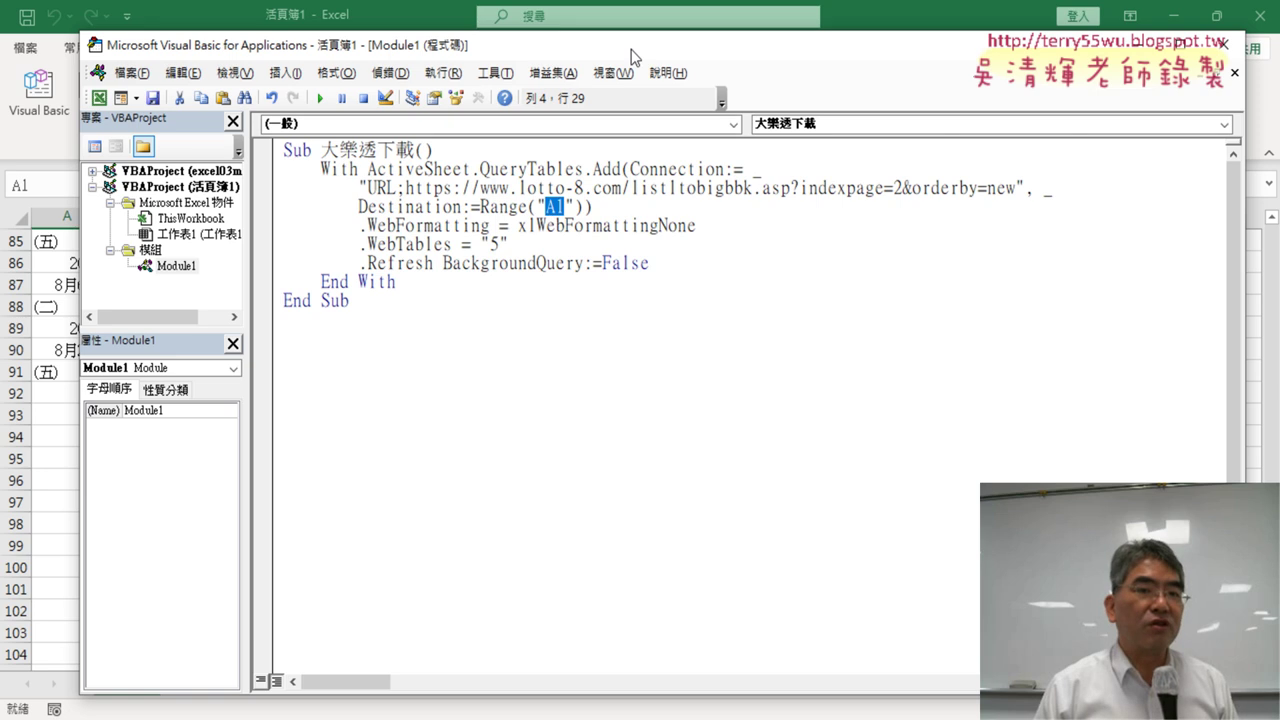
drag(633, 56, 776, 57)
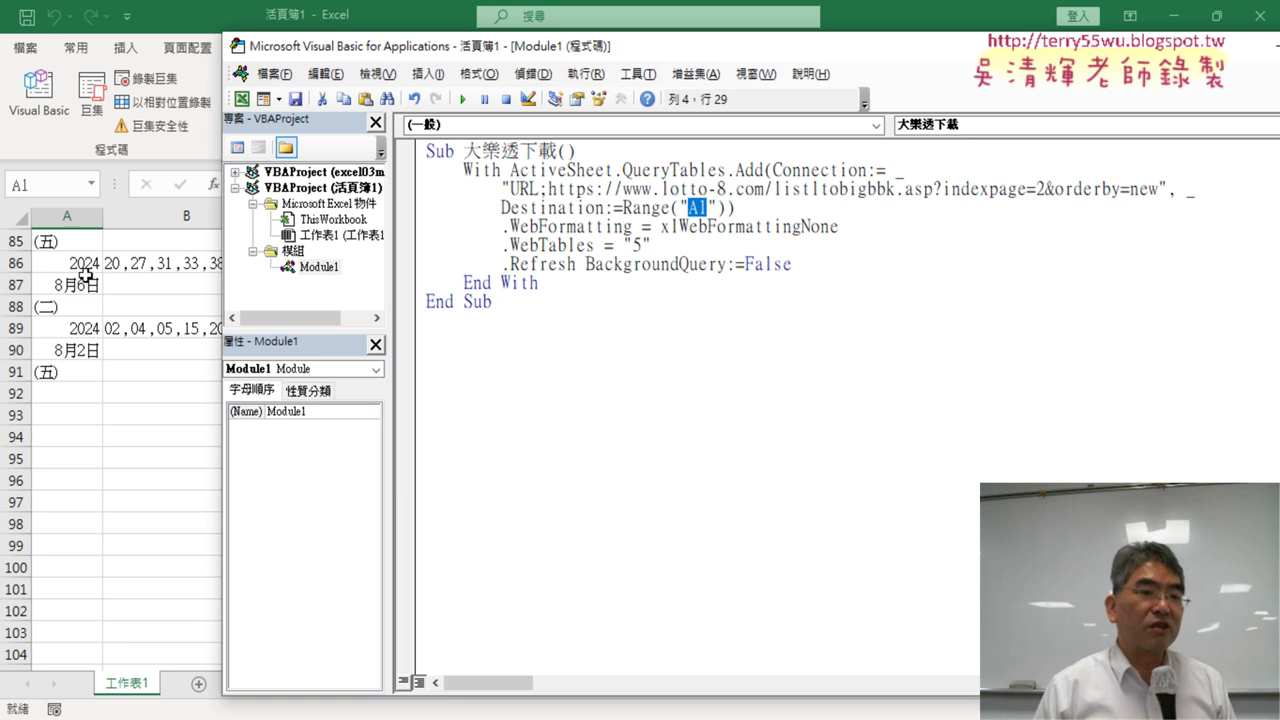
click(624, 233)
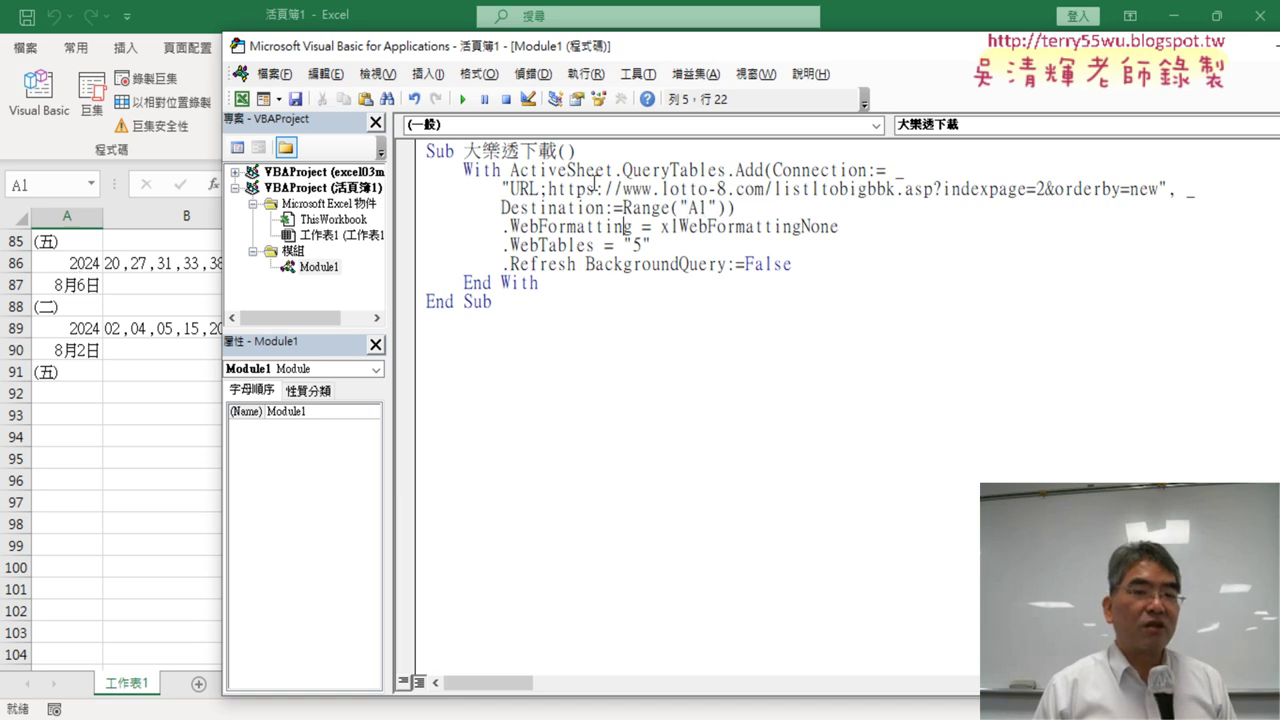
click(464, 100)
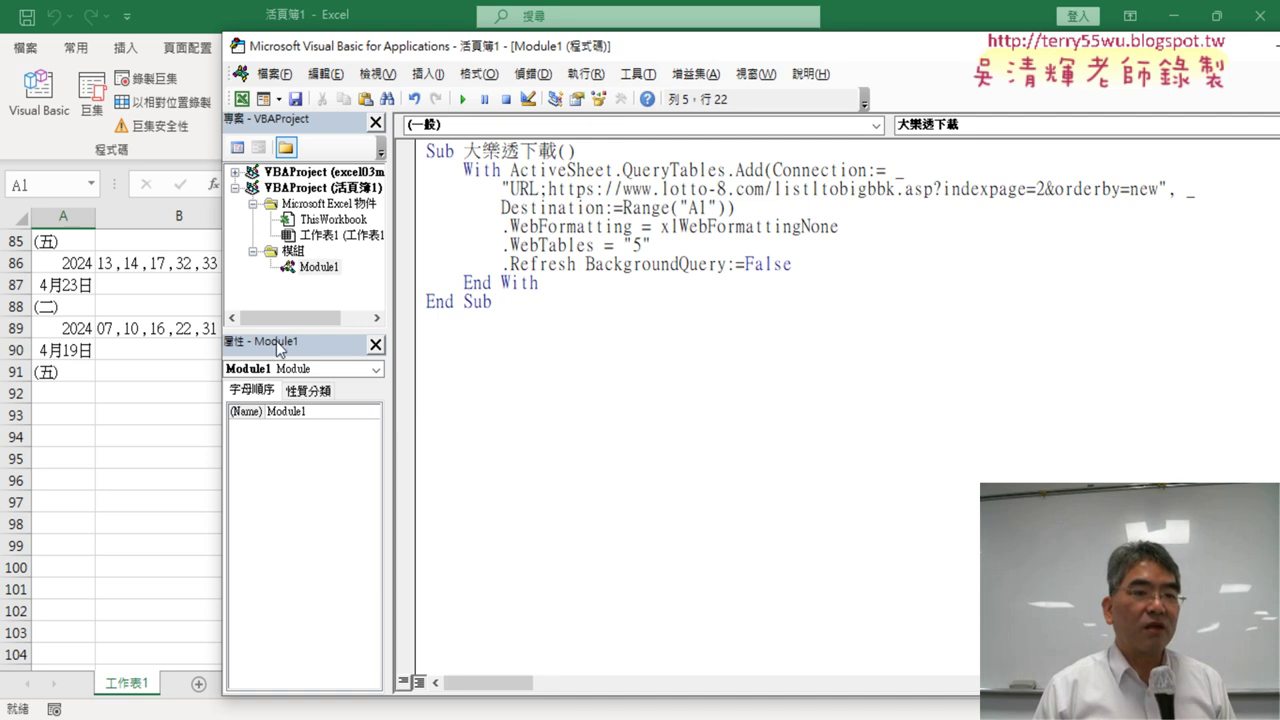
click(157, 388)
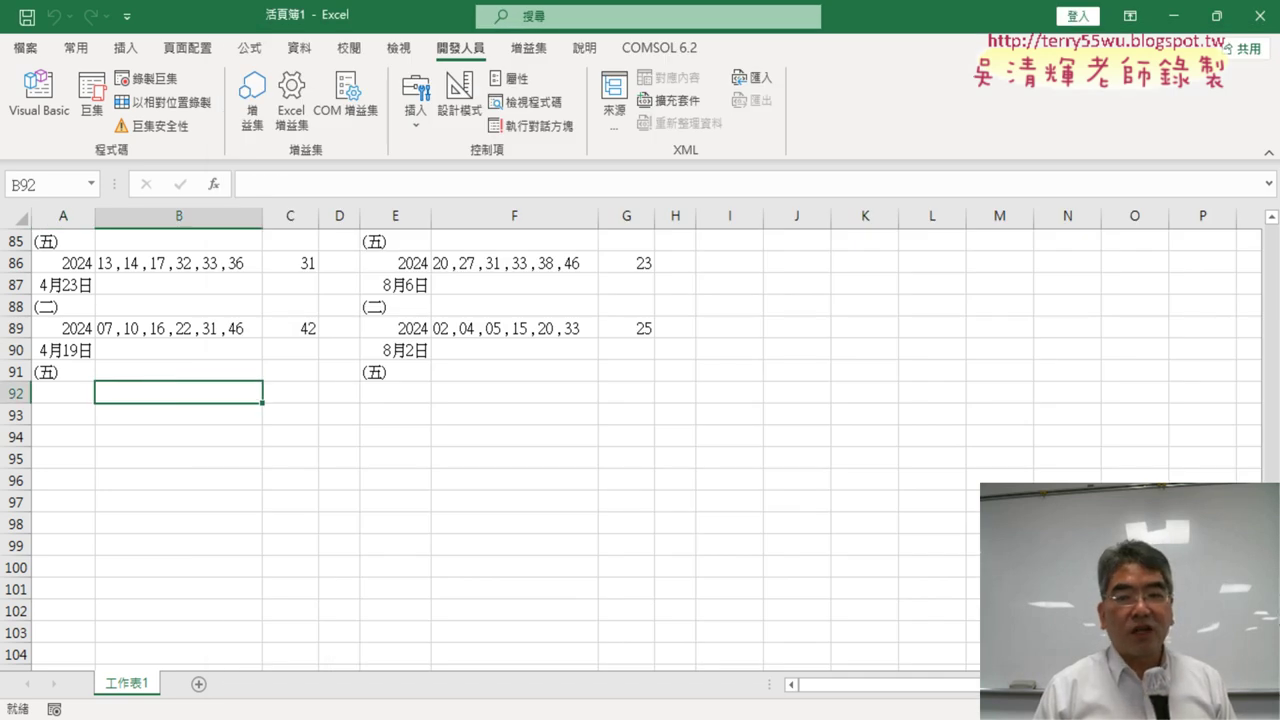
- Inspect the page-1 block in columns E–H and the new page-2 columns A–C
drag(1272, 610, 1272, 240)
click(403, 215)
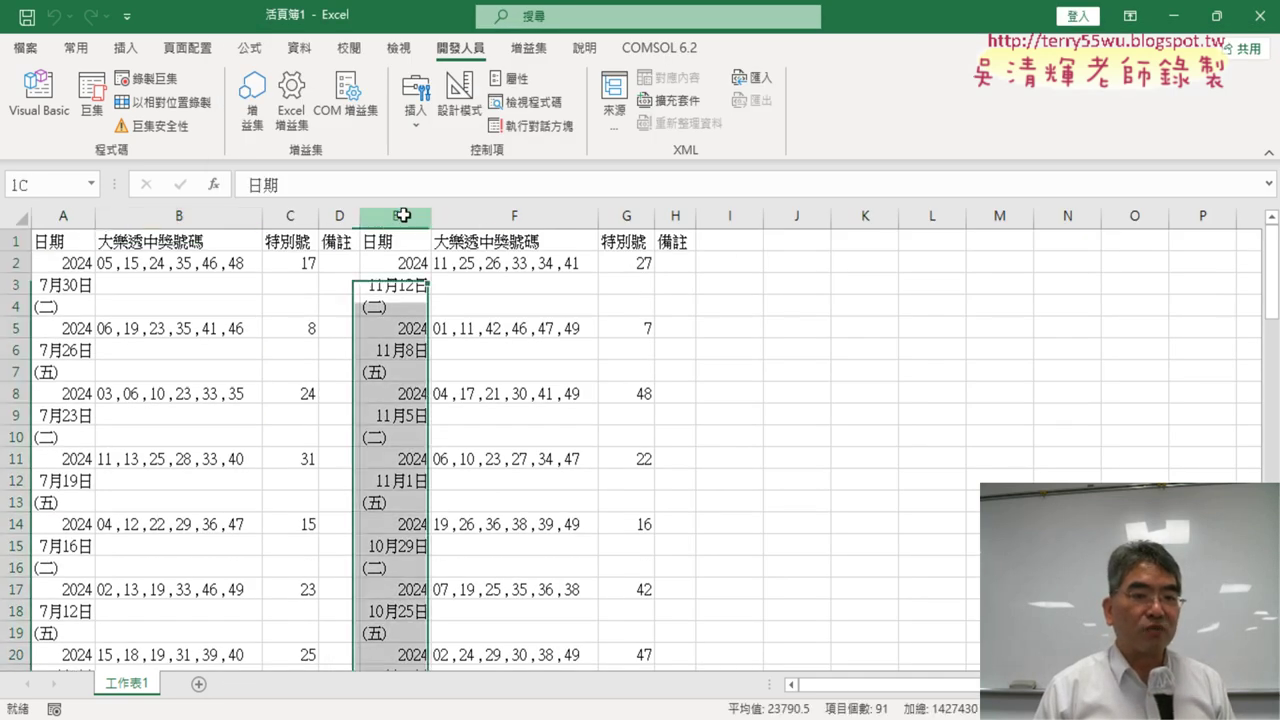
drag(403, 215, 676, 216)
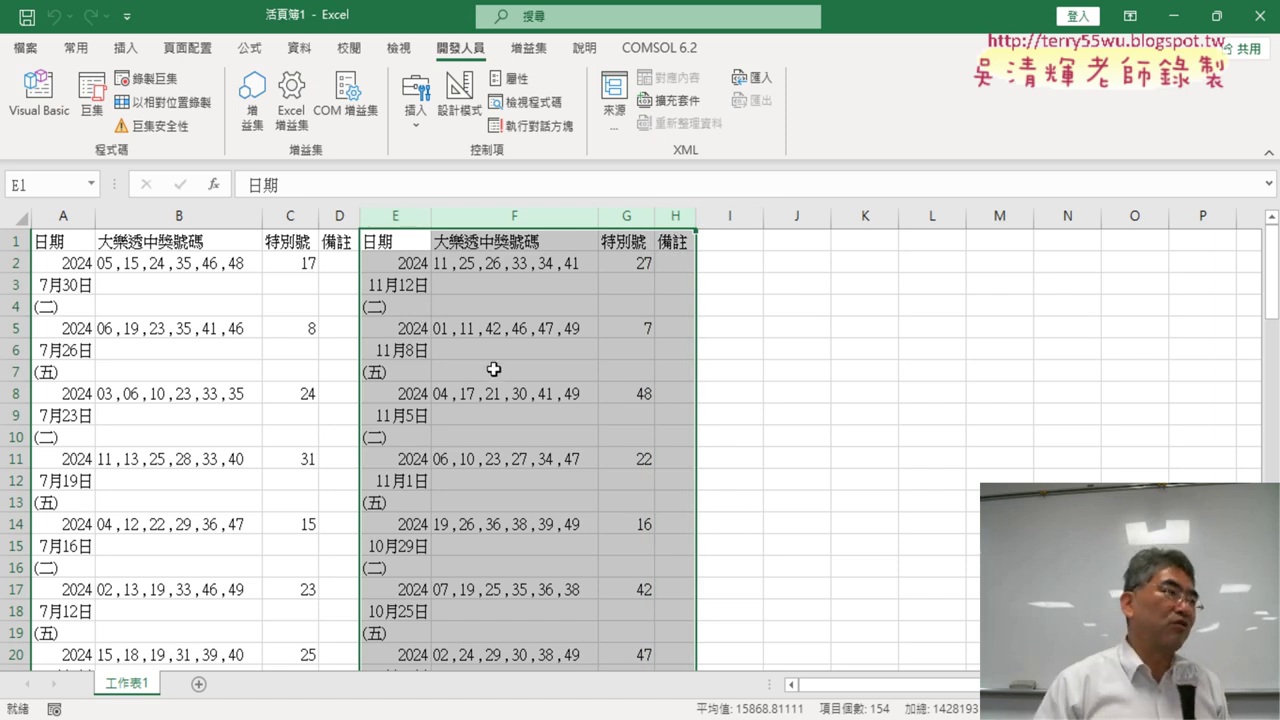
click(52, 243)
drag(60, 216, 338, 216)
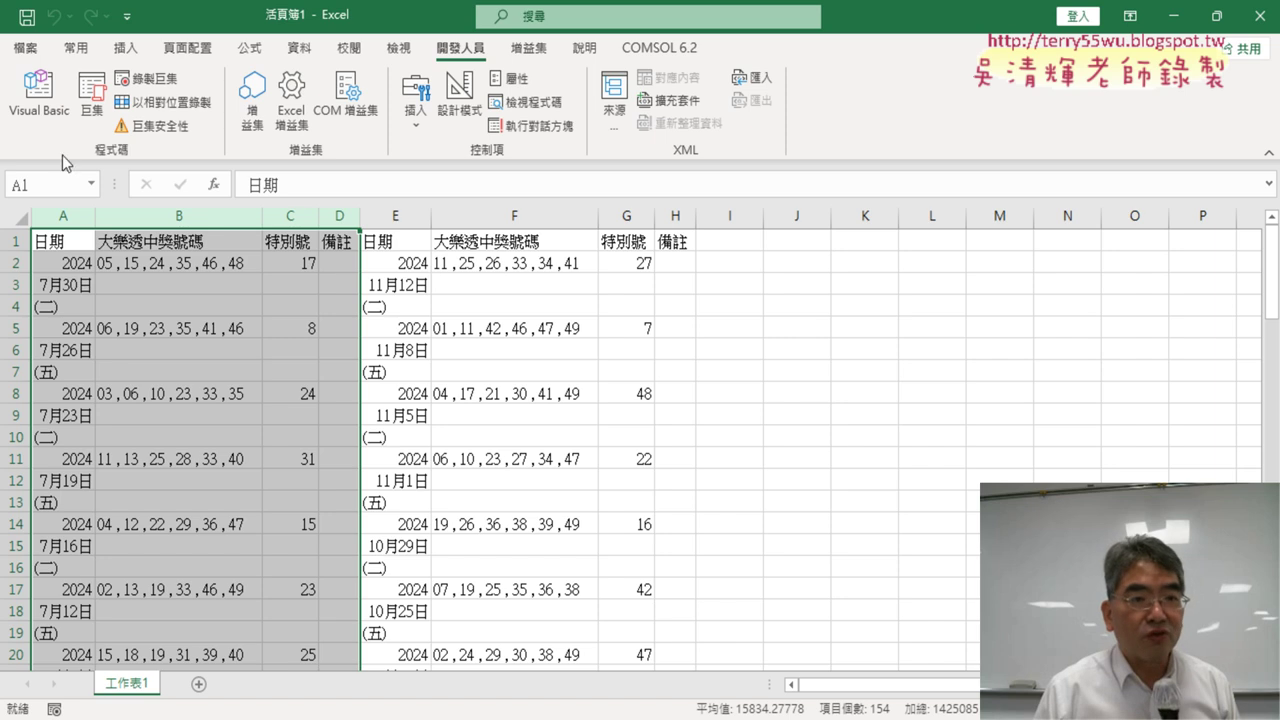
- Change indexpage=2 to 3 and run the macro to import page 3
click(39, 92)
drag(1051, 186, 1036, 188)
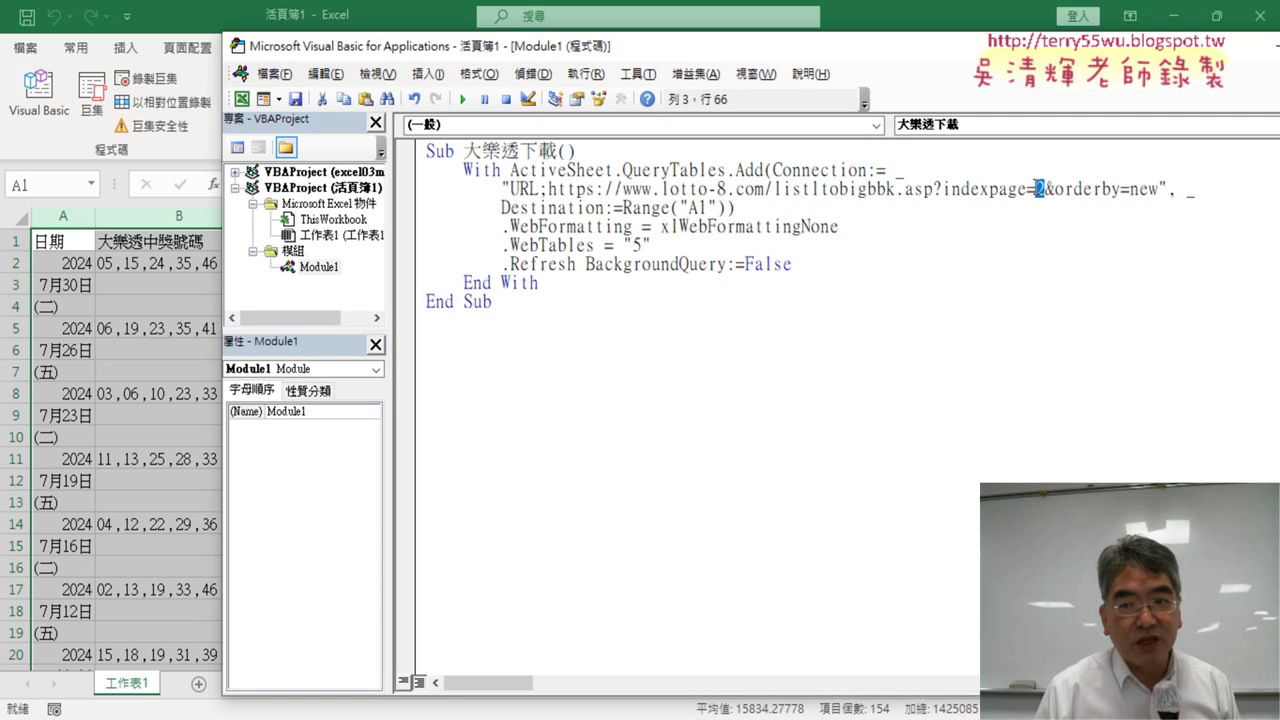
text(3)
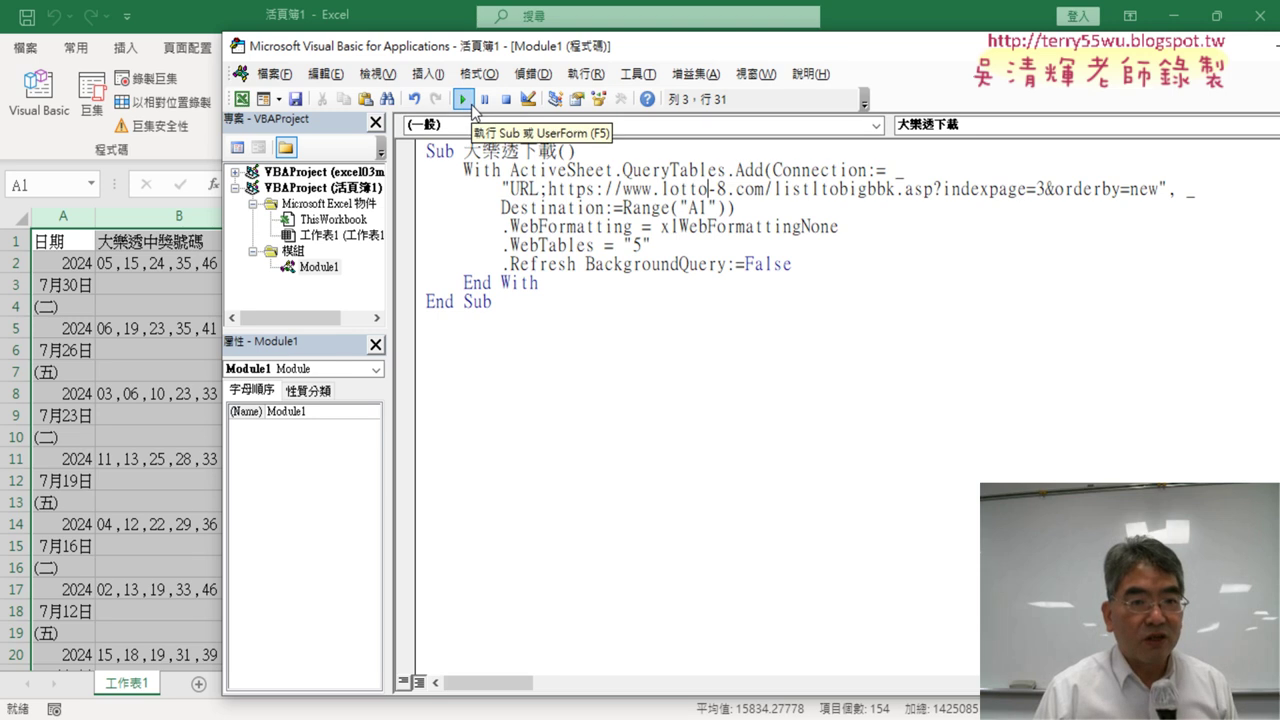
drag(710, 207, 695, 207)
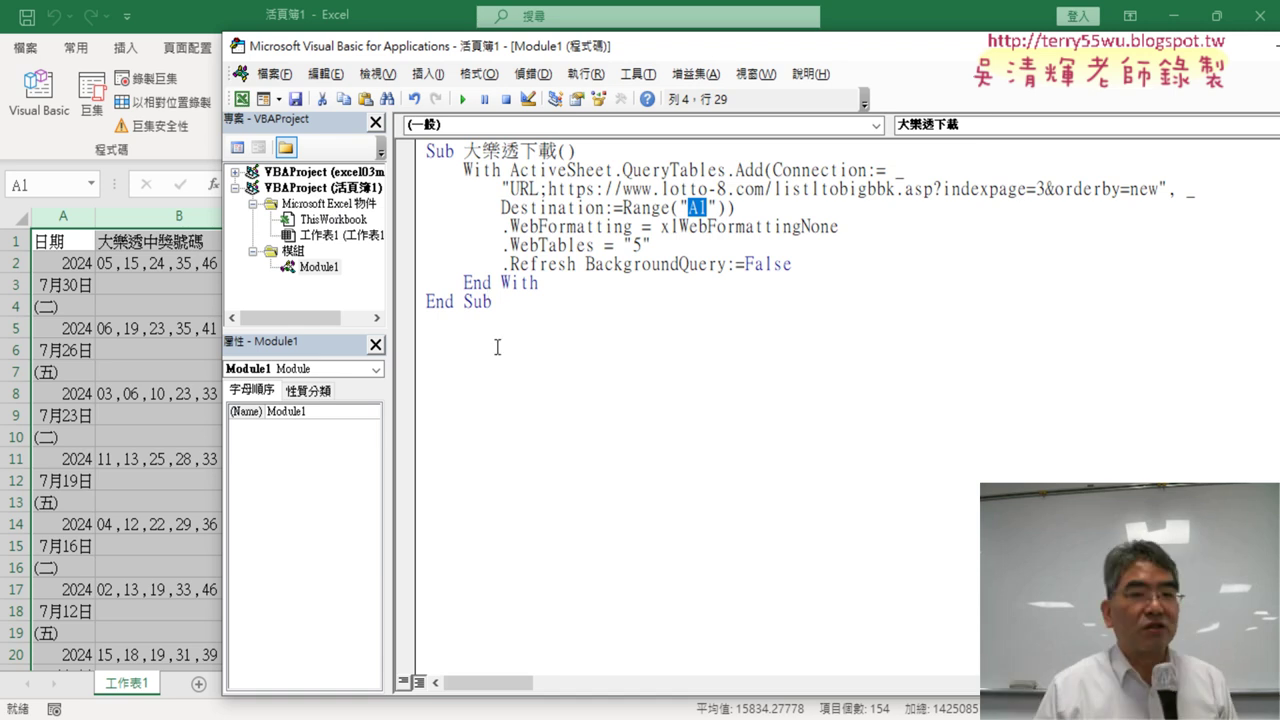
click(462, 99)
click(220, 14)
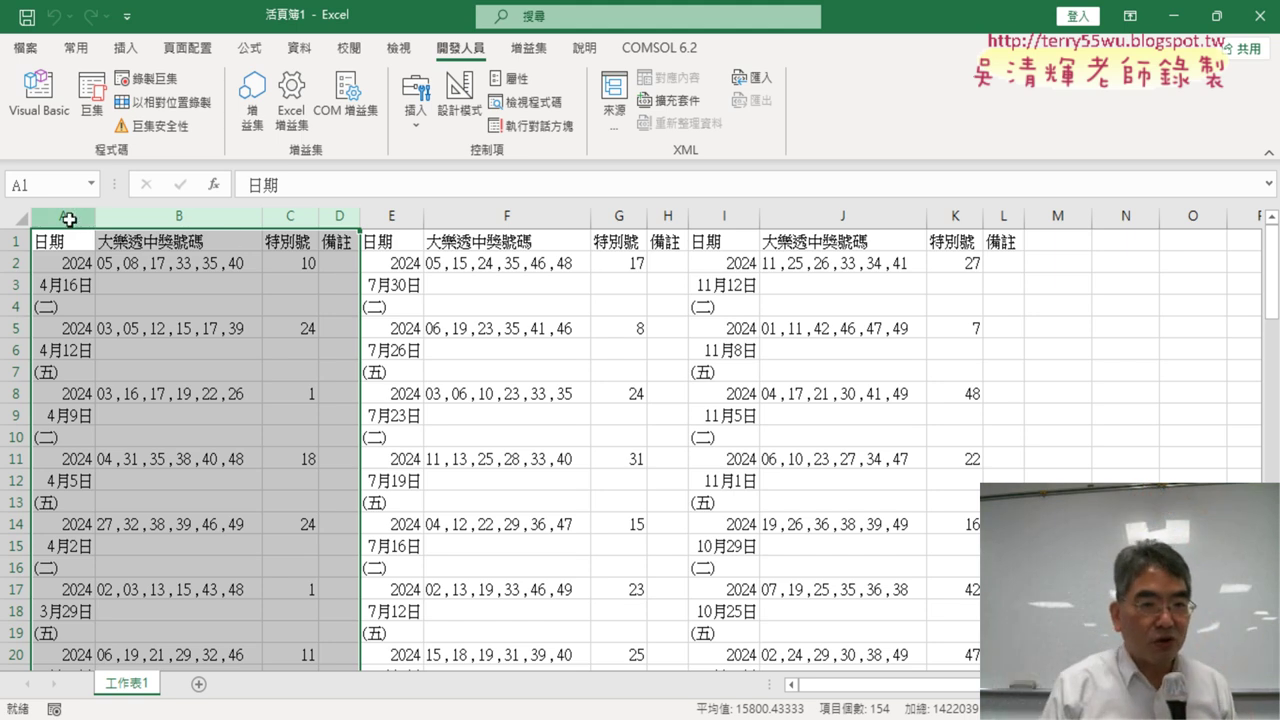
- Clear the entire sheet, deleting the imported data and its linked web query
drag(63, 216, 342, 216)
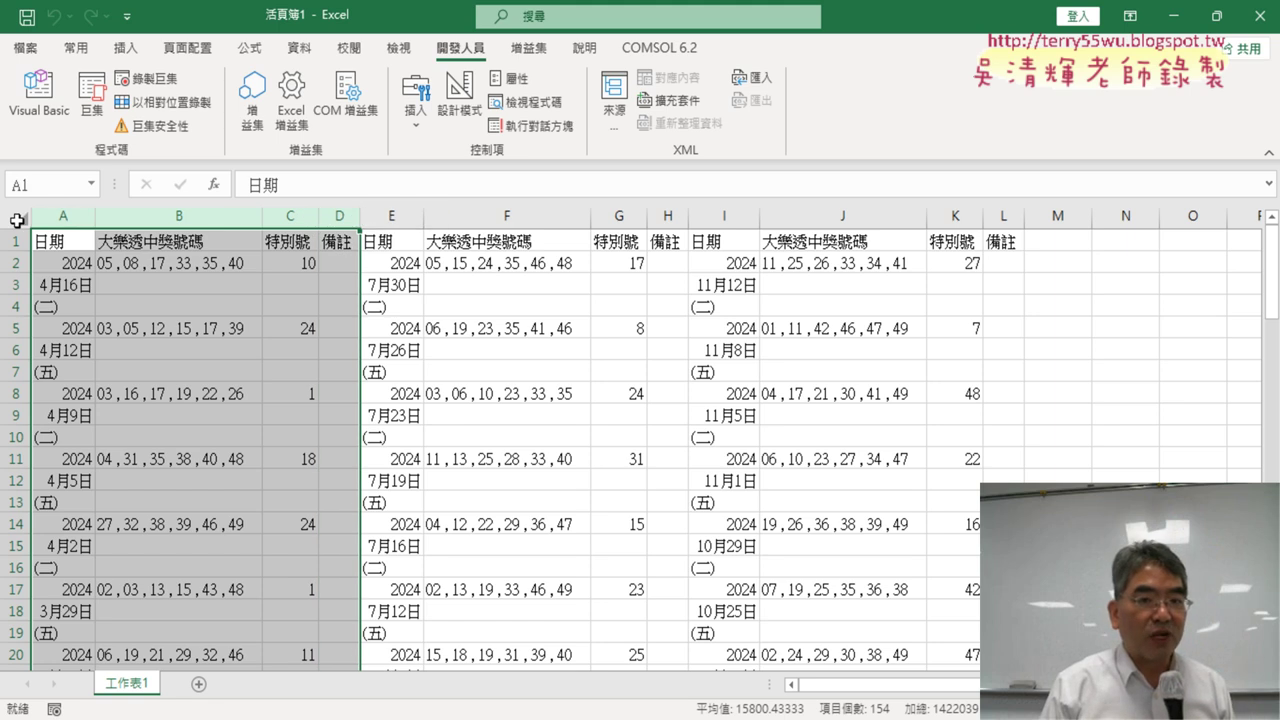
click(17, 220)
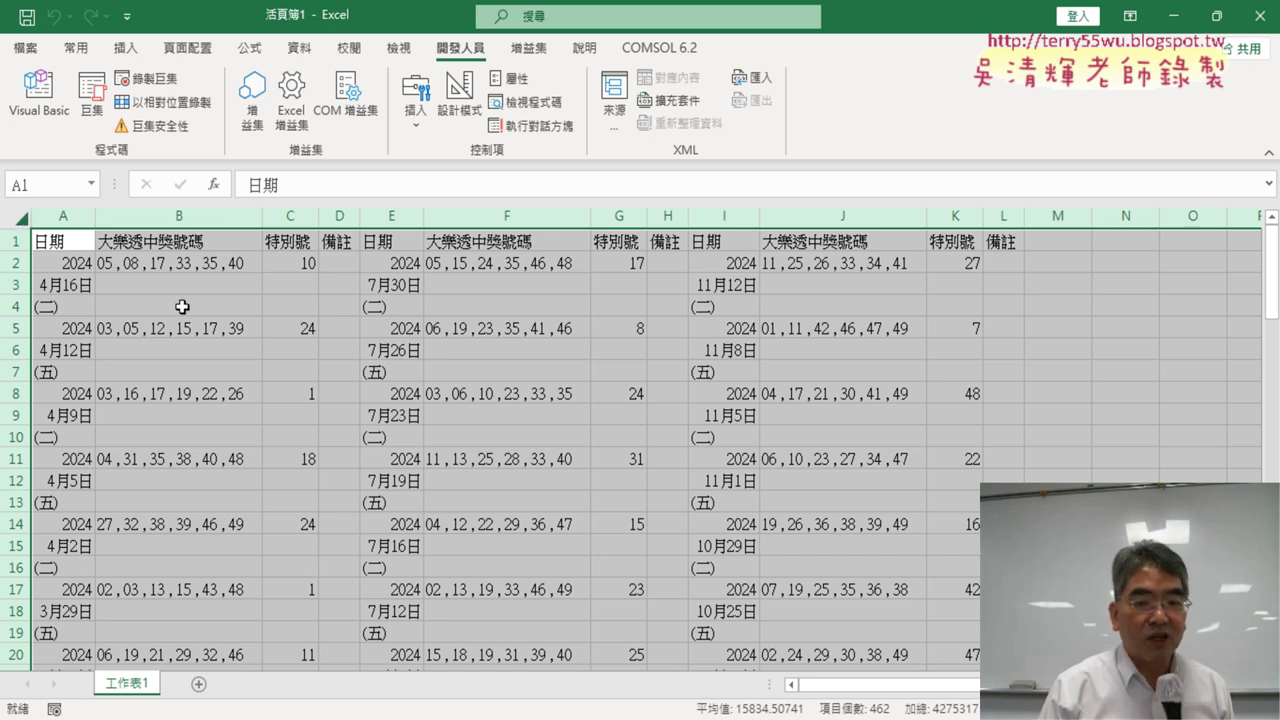
key(Delete)
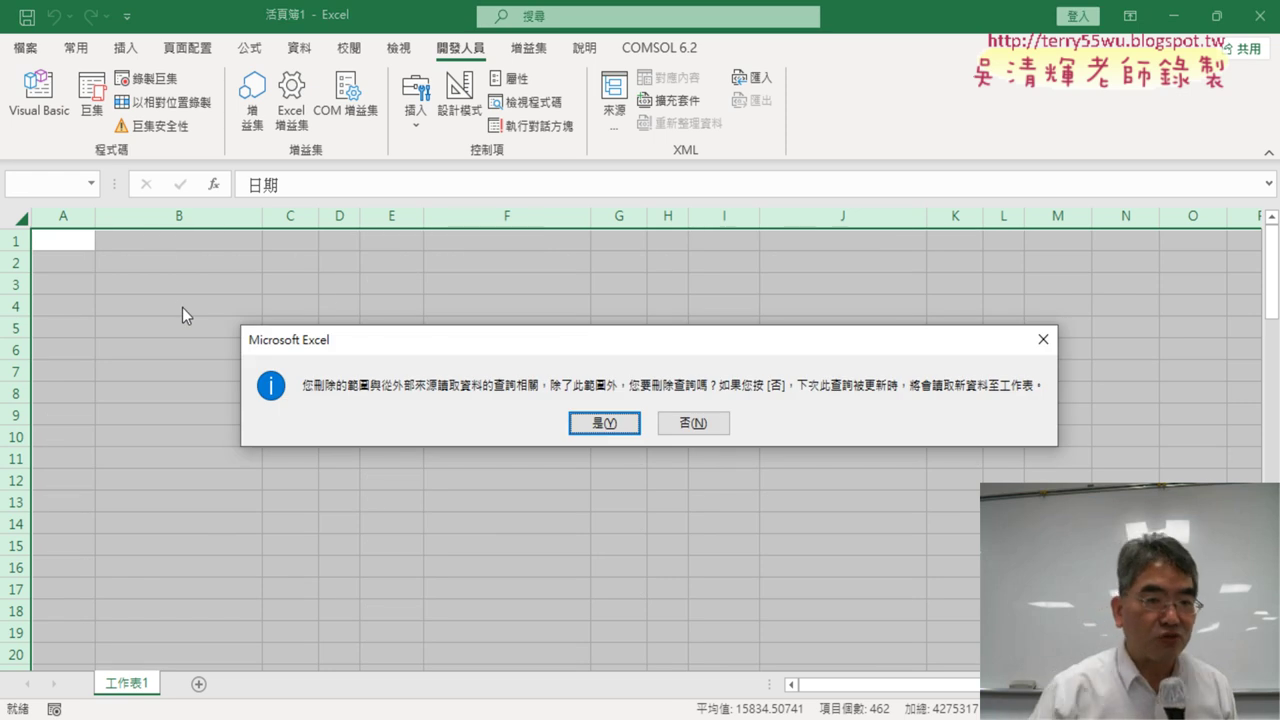
click(605, 423)
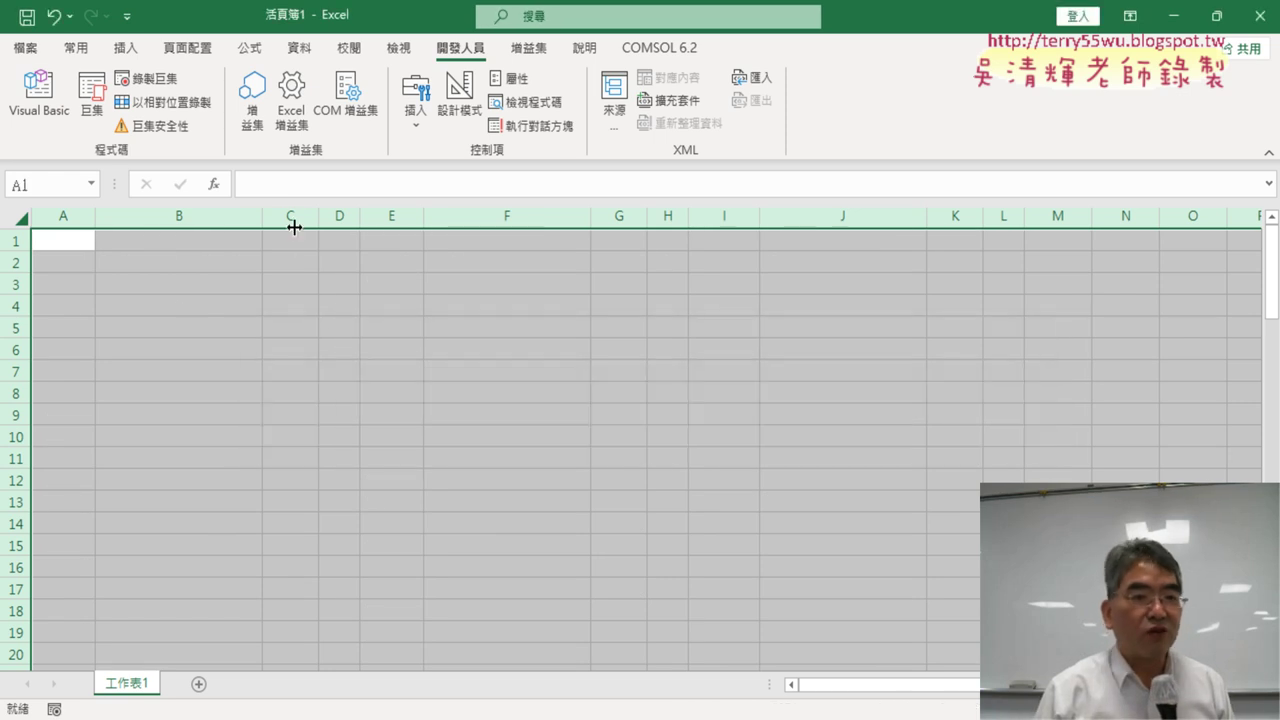
- Change indexpage to 1 and rerun the macro to import page 1
click(39, 92)
drag(1047, 189, 1039, 189)
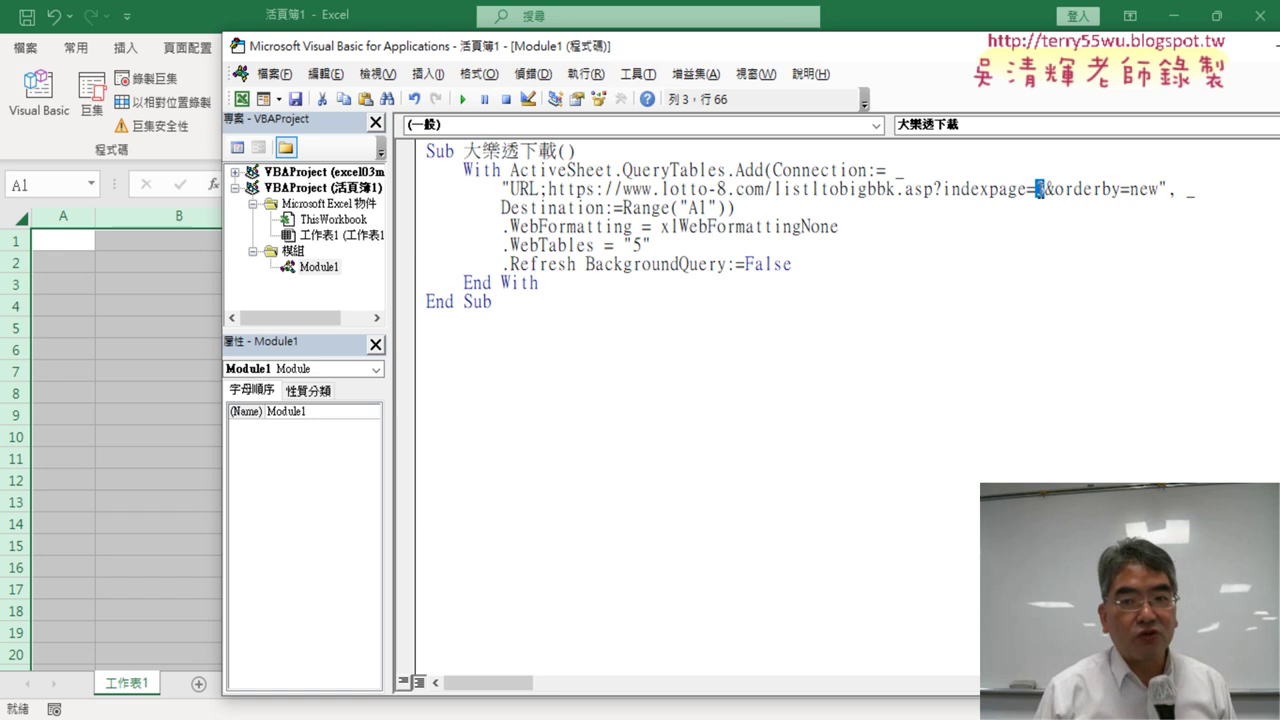
text(1)
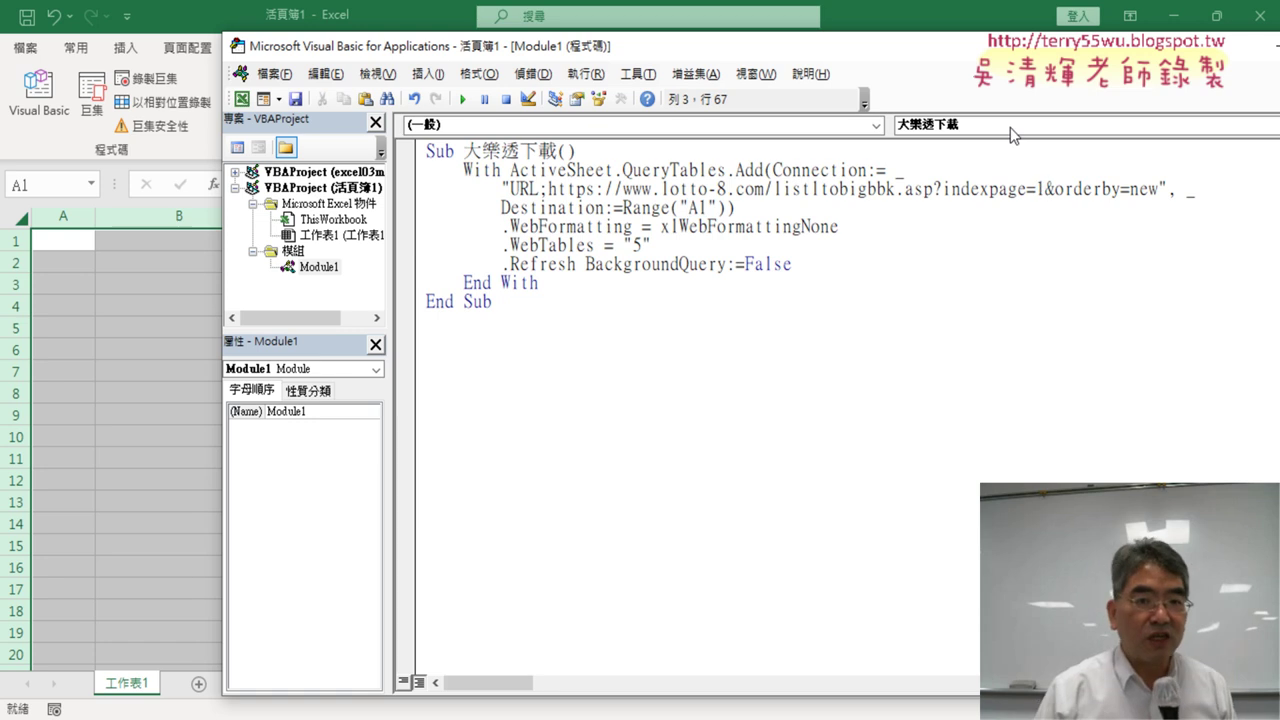
click(462, 99)
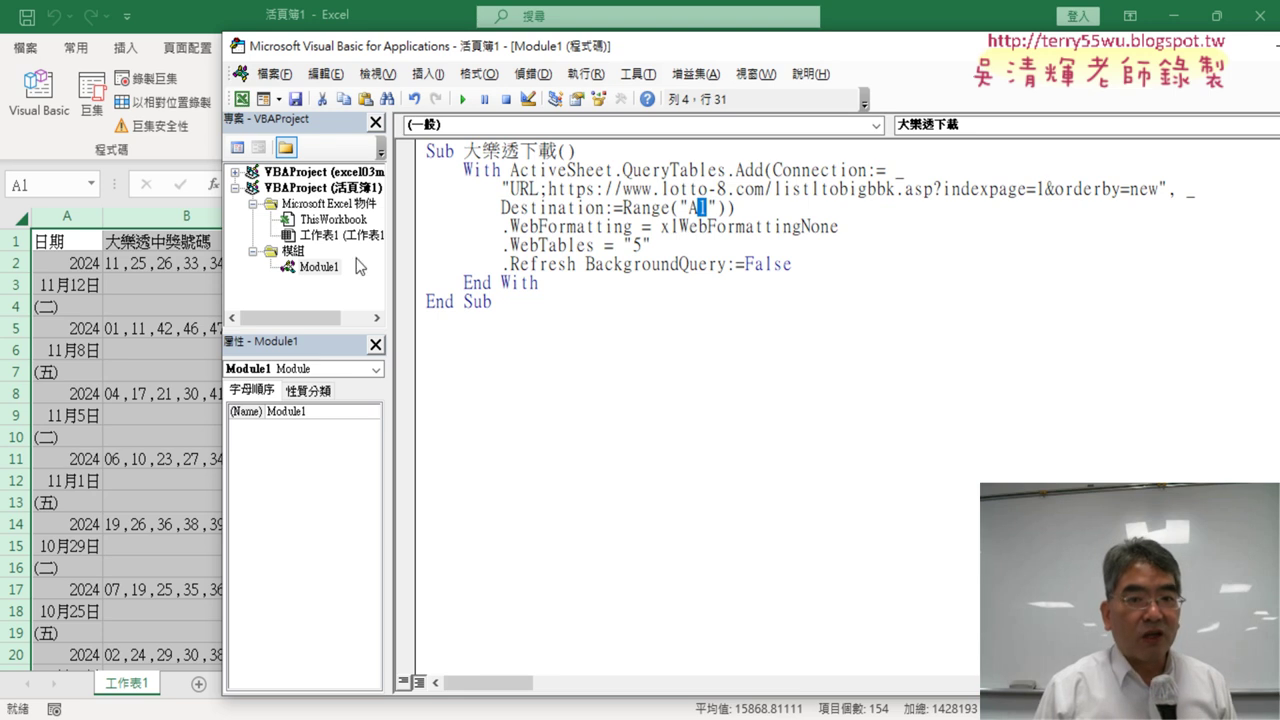
key(alt+F11)
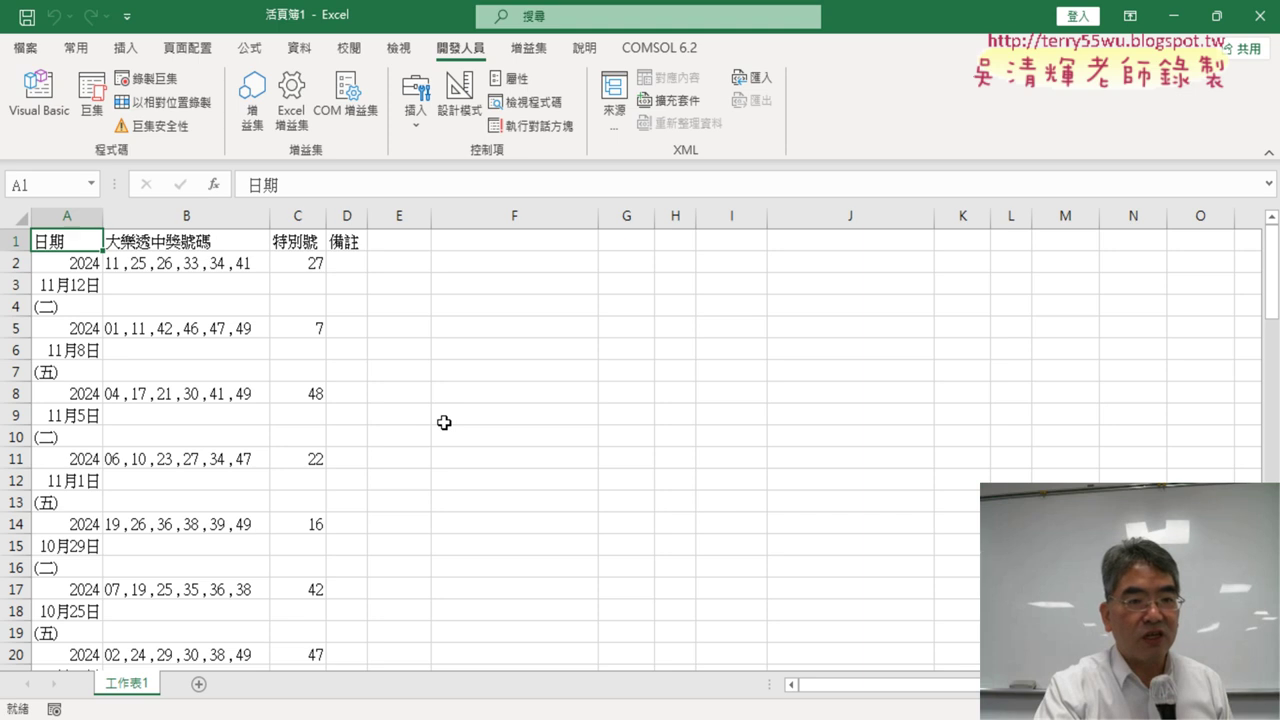
- Locate the end of page 1 and select A92, the first empty cell below it
key(ctrl+Down)
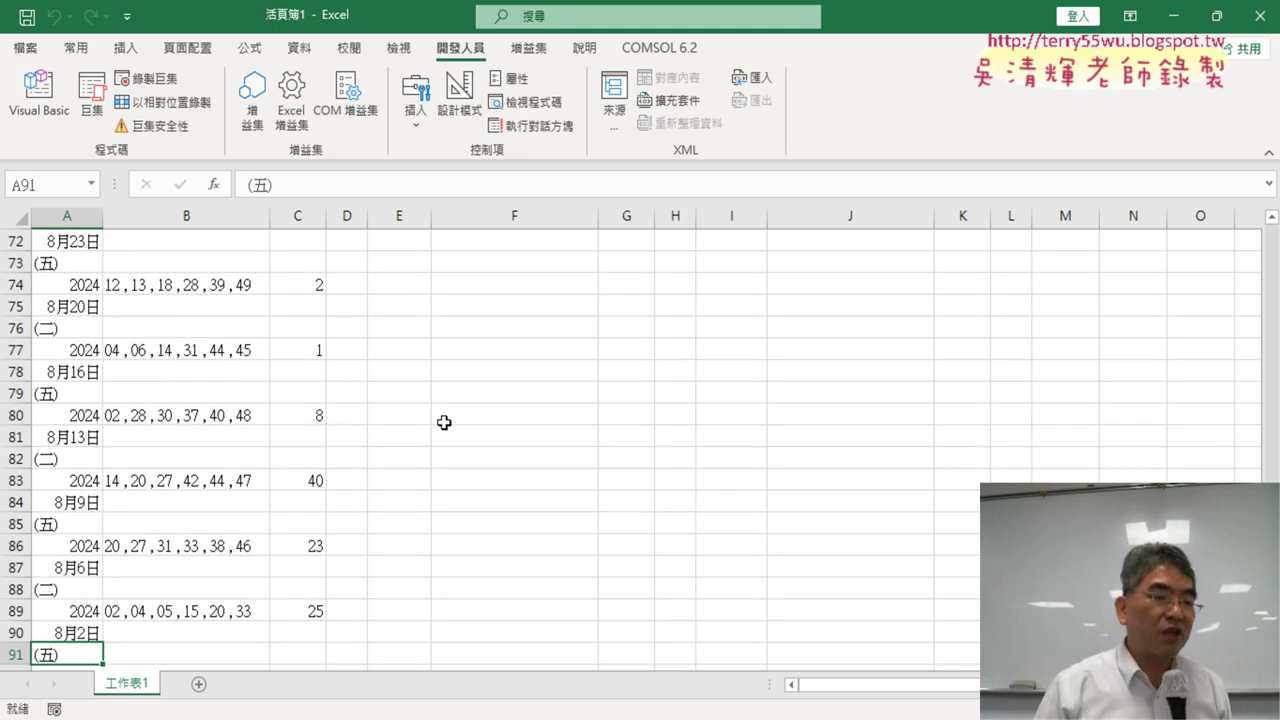
scroll(400, 440, down, 4)
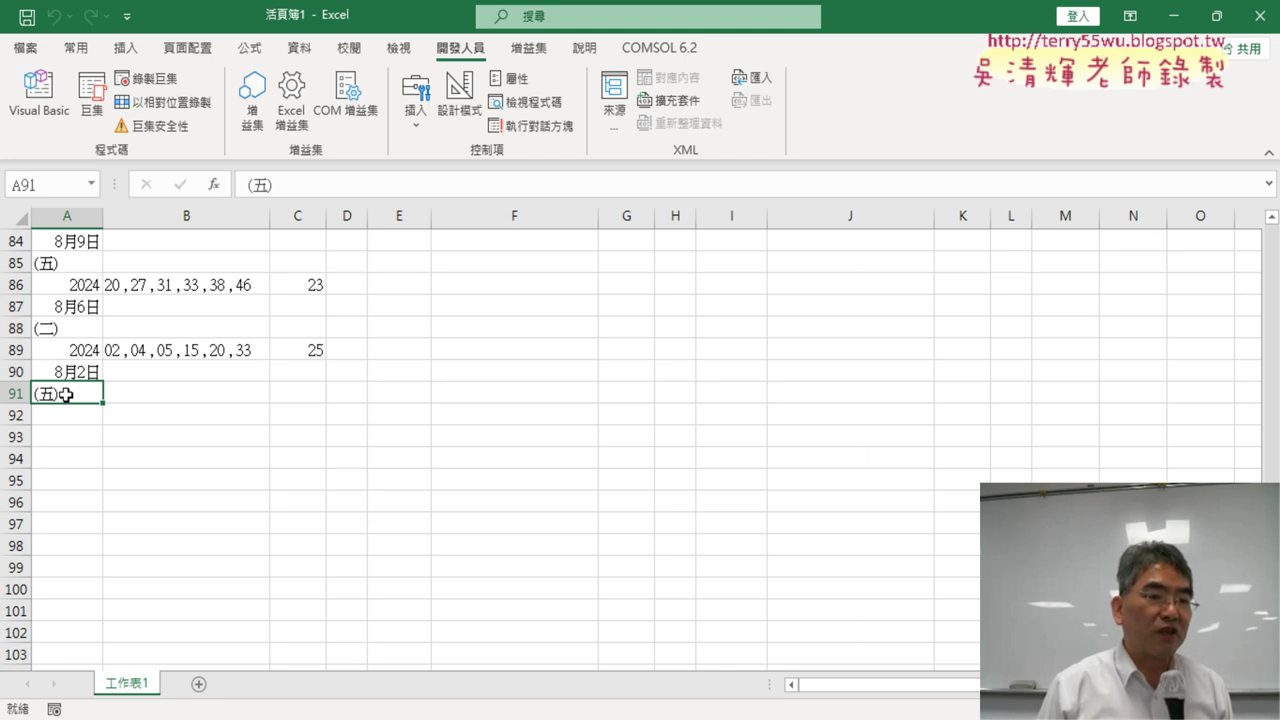
click(65, 415)
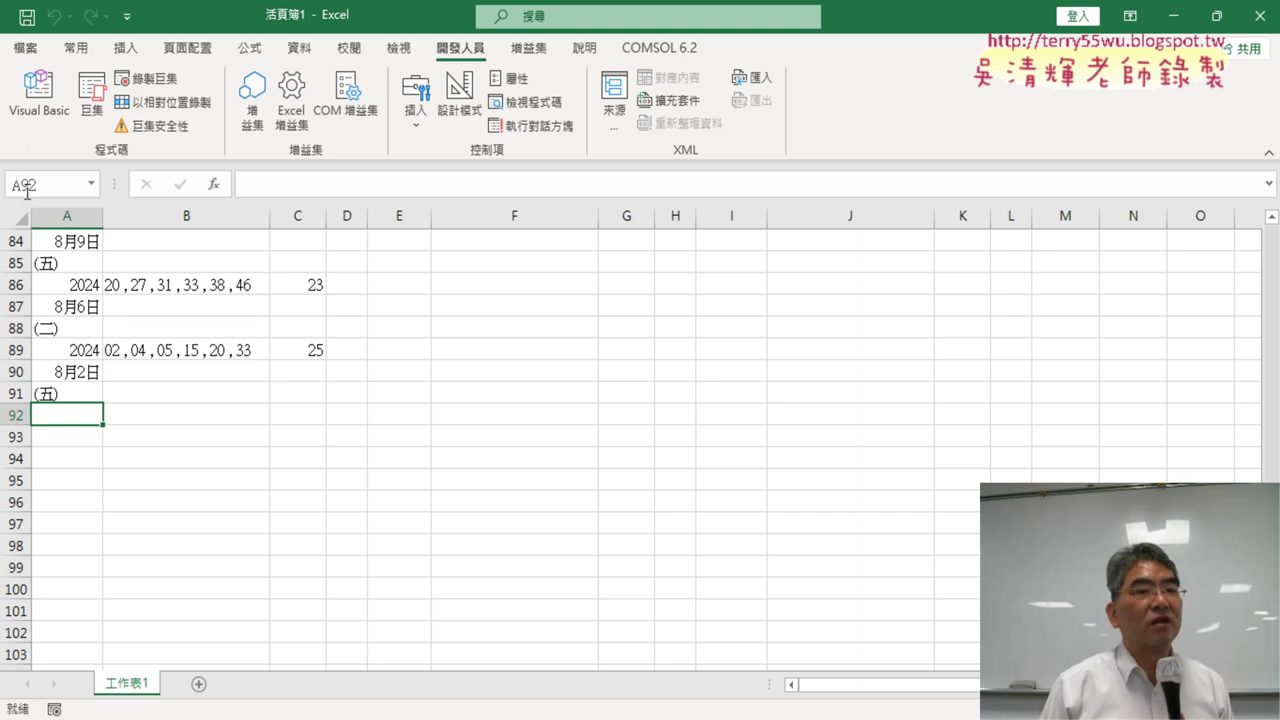
- Set the macro to indexpage=2 with destination Range("A92") and run it
key(alt+F11)
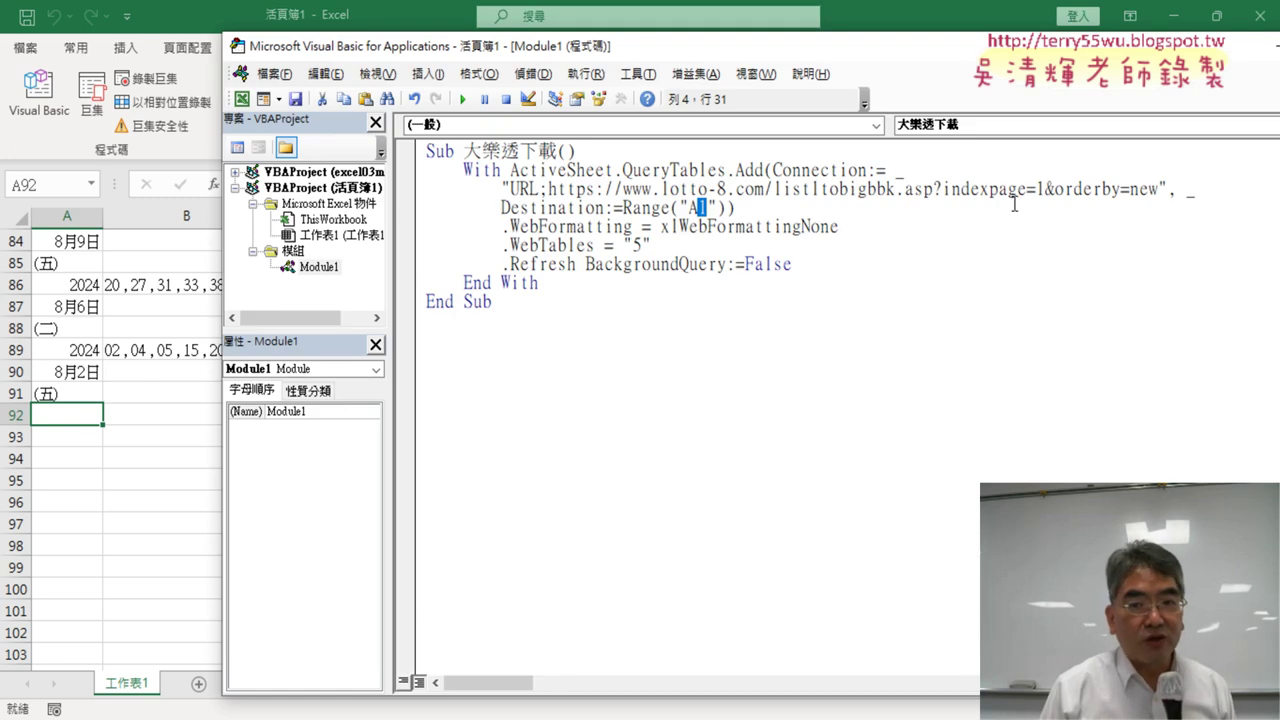
drag(1044, 190, 1035, 190)
text(2)
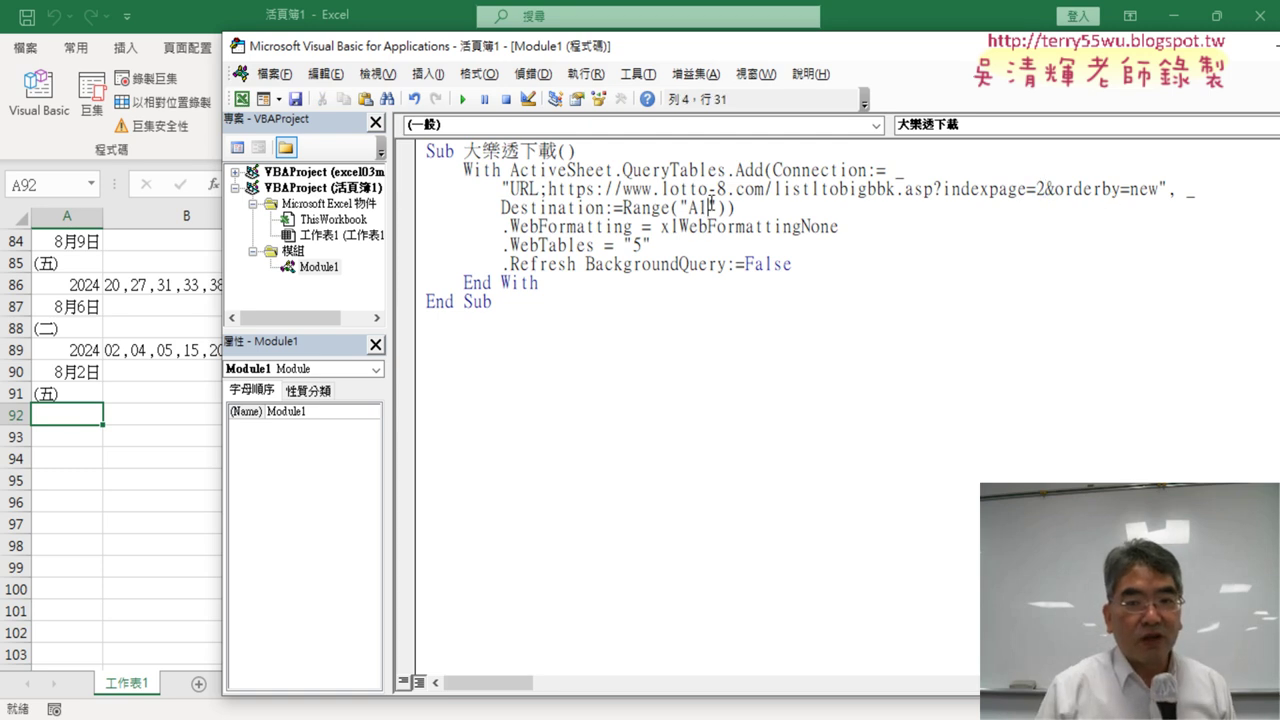
drag(710, 206, 699, 207)
text(92)
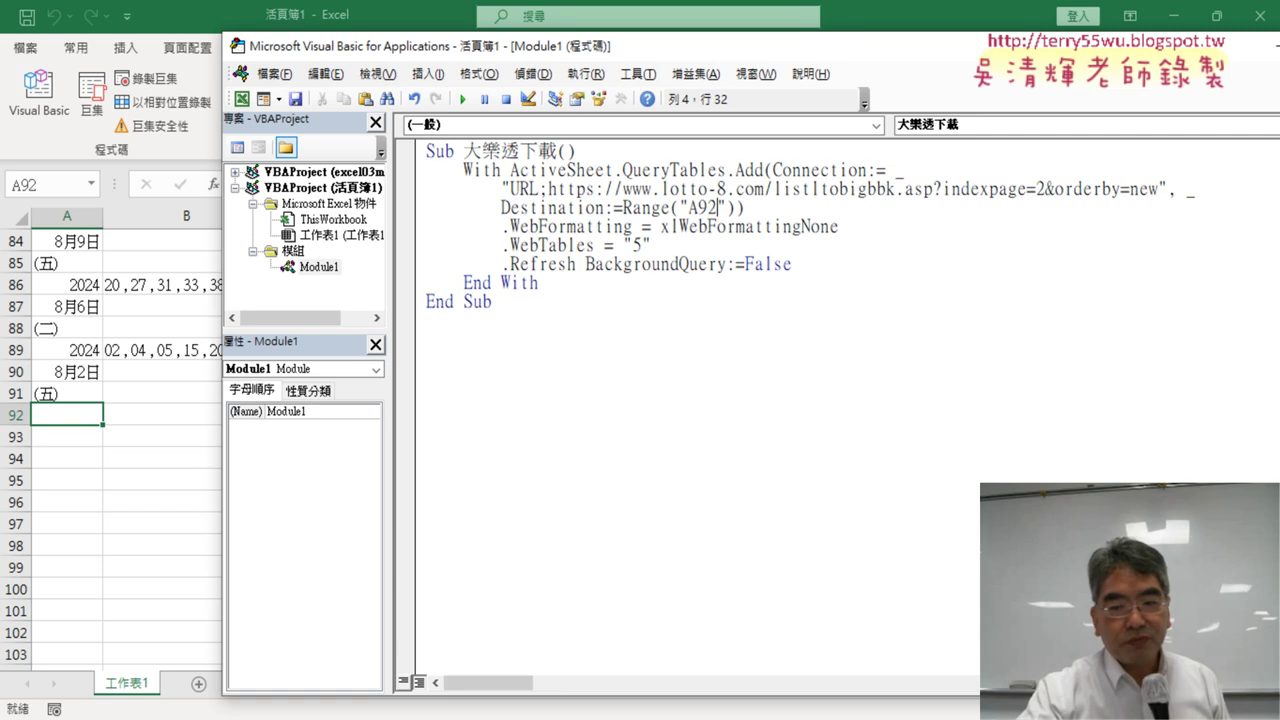
click(462, 99)
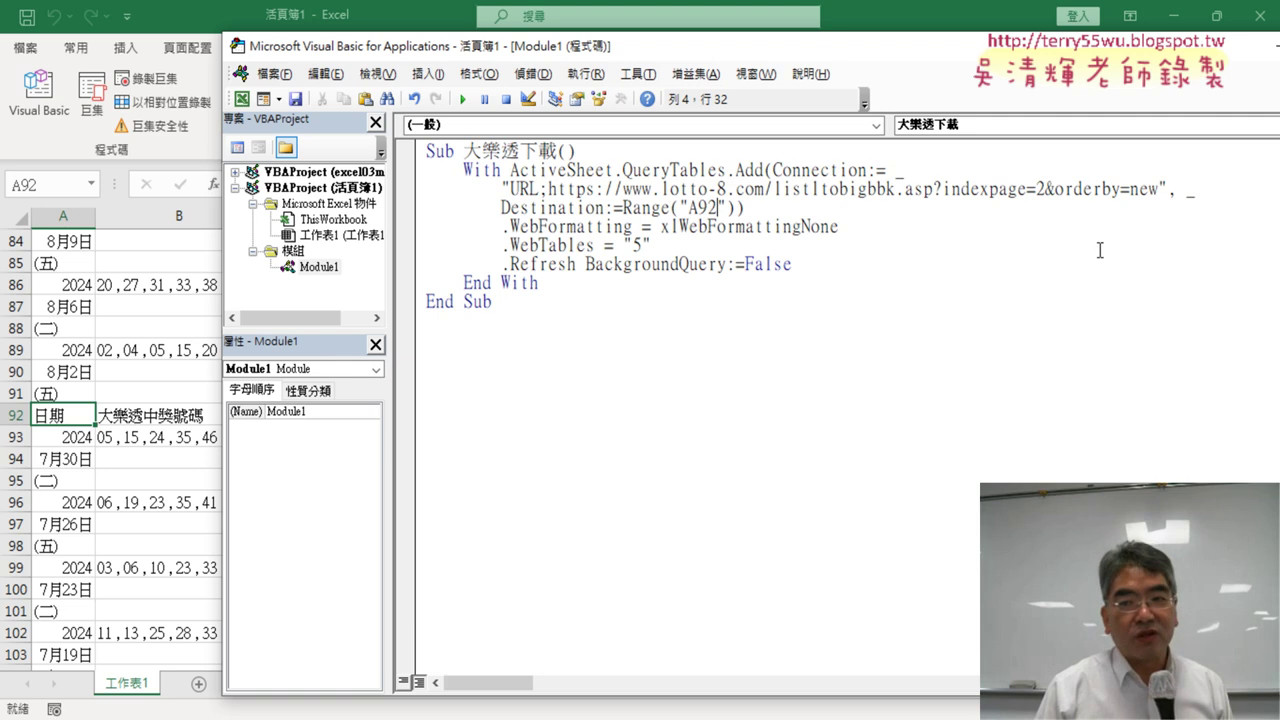
- Change the macro's page number to 3, then return to the worksheet
double_click(1042, 188)
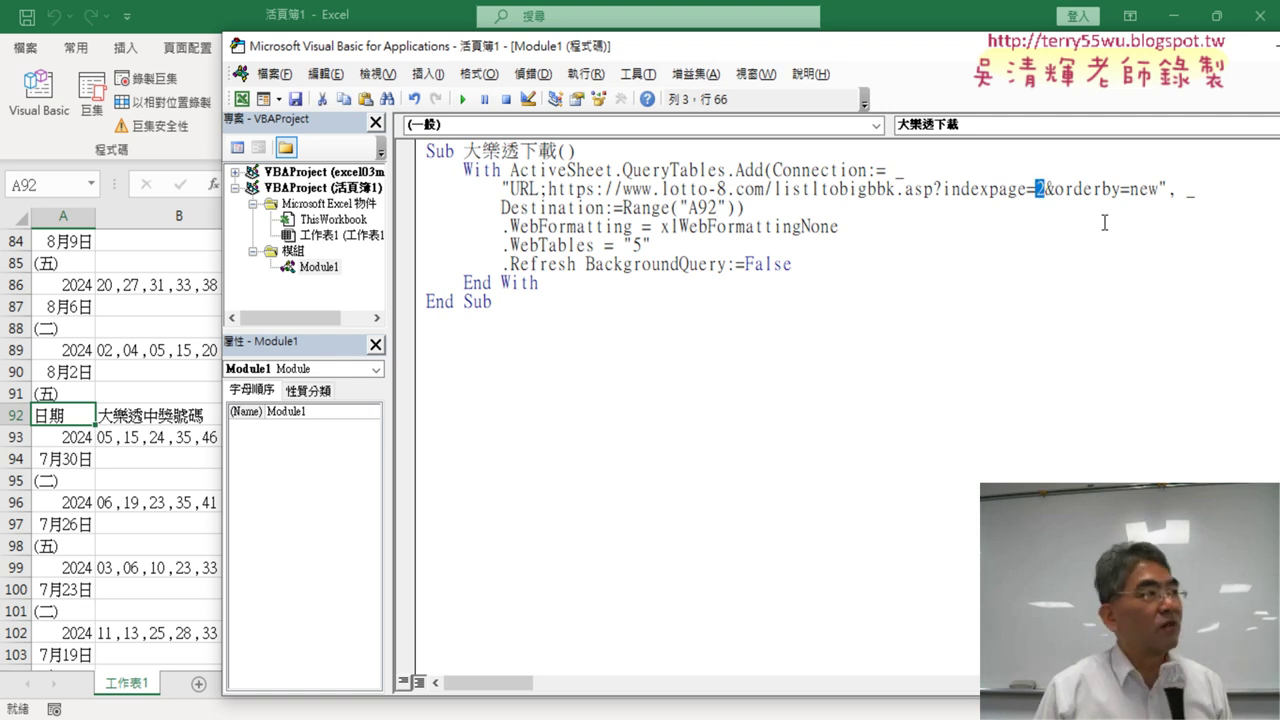
text(3)
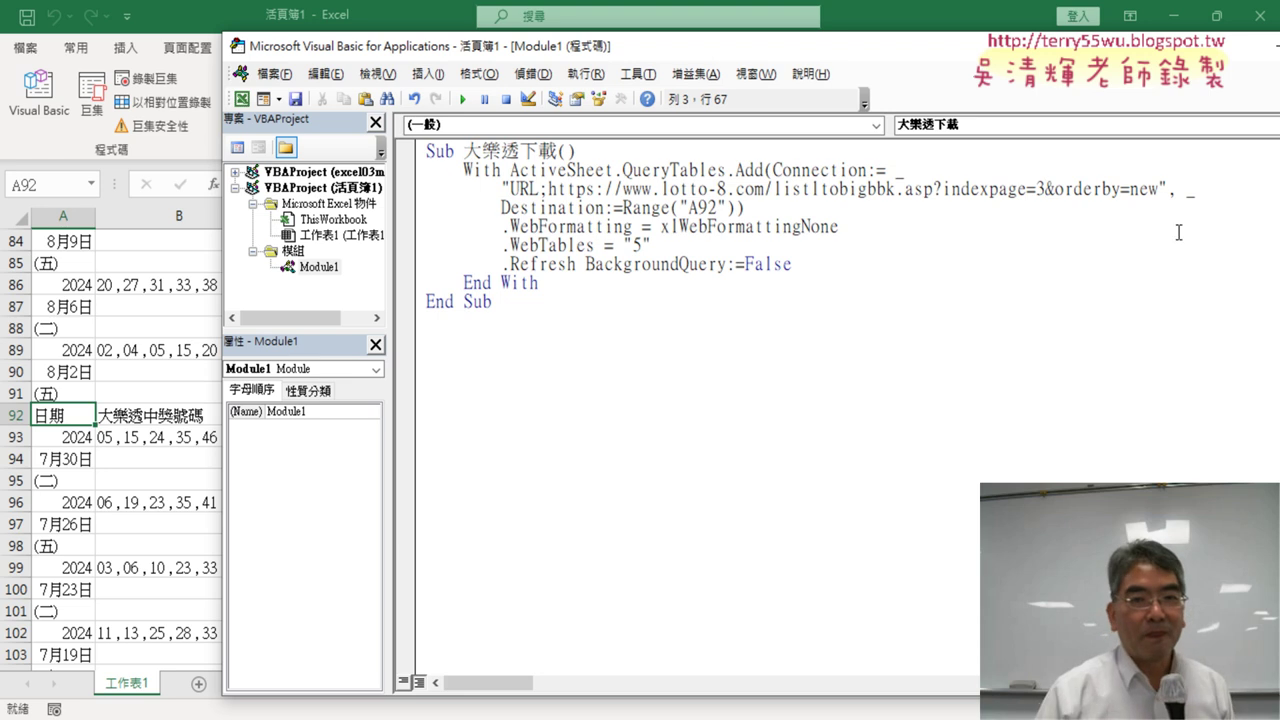
double_click(711, 208)
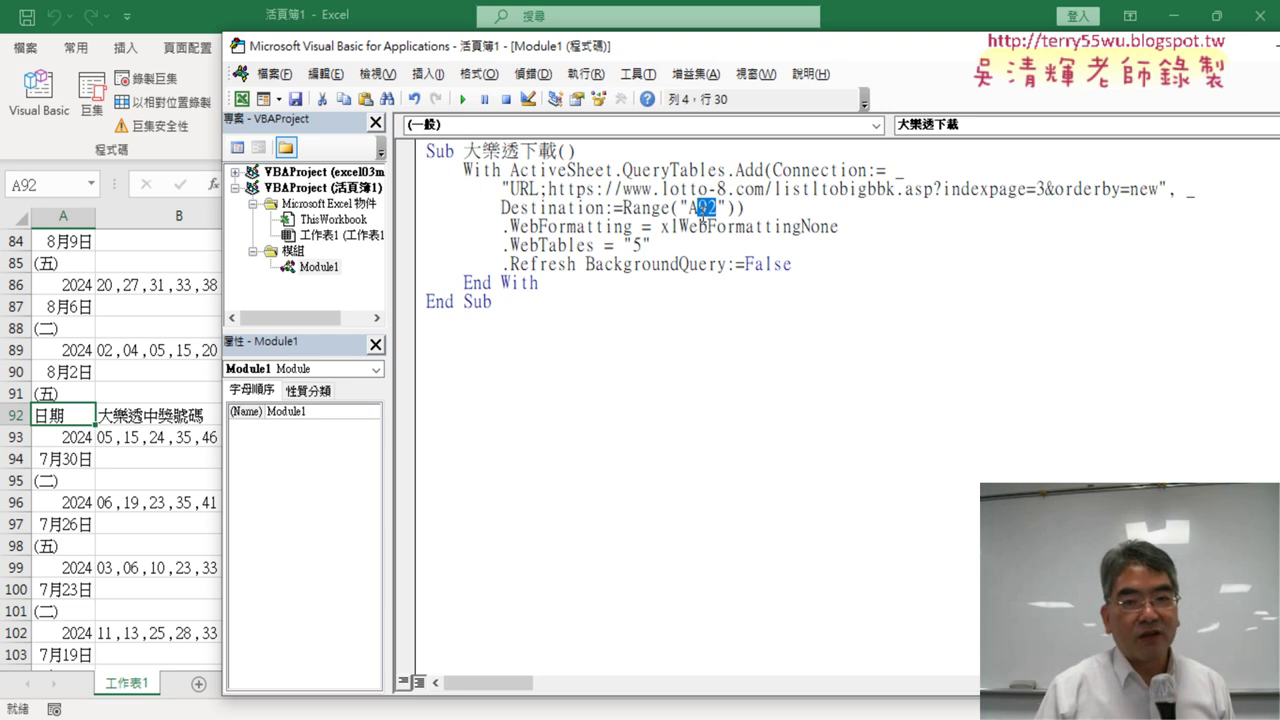
click(55, 411)
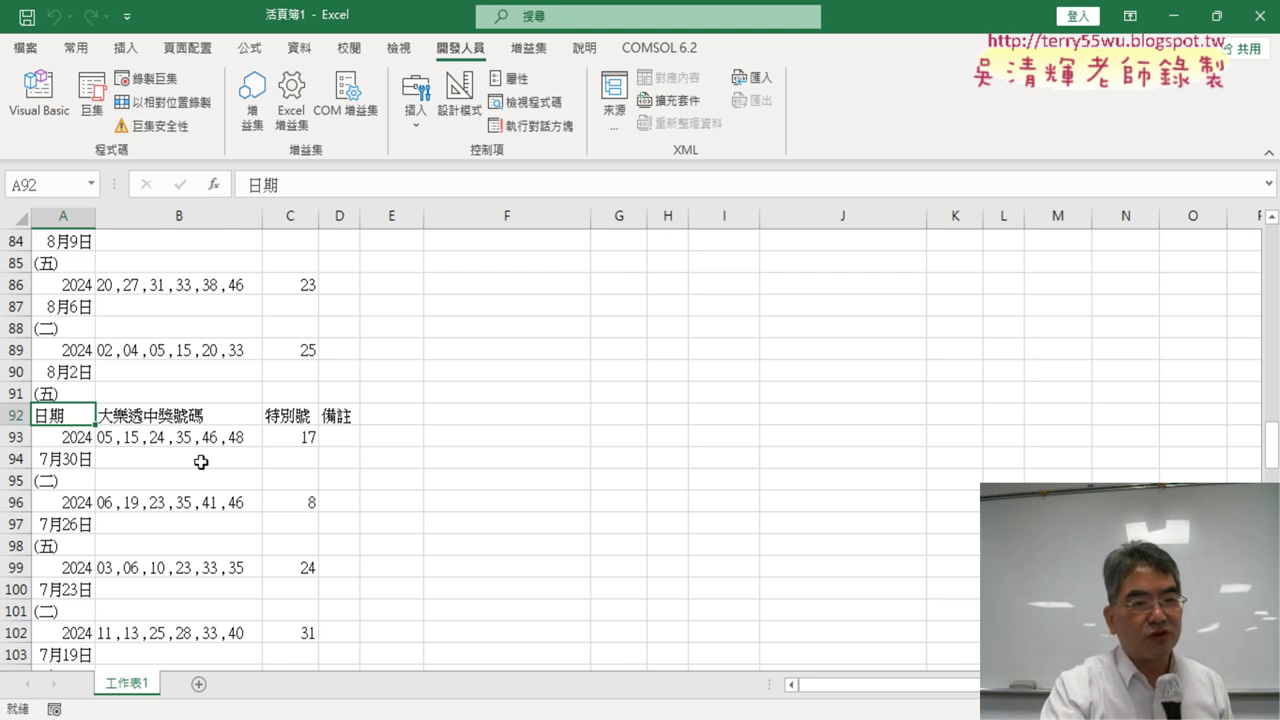
- Find the last row of page 2's data, row 182
key(ctrl+Home)
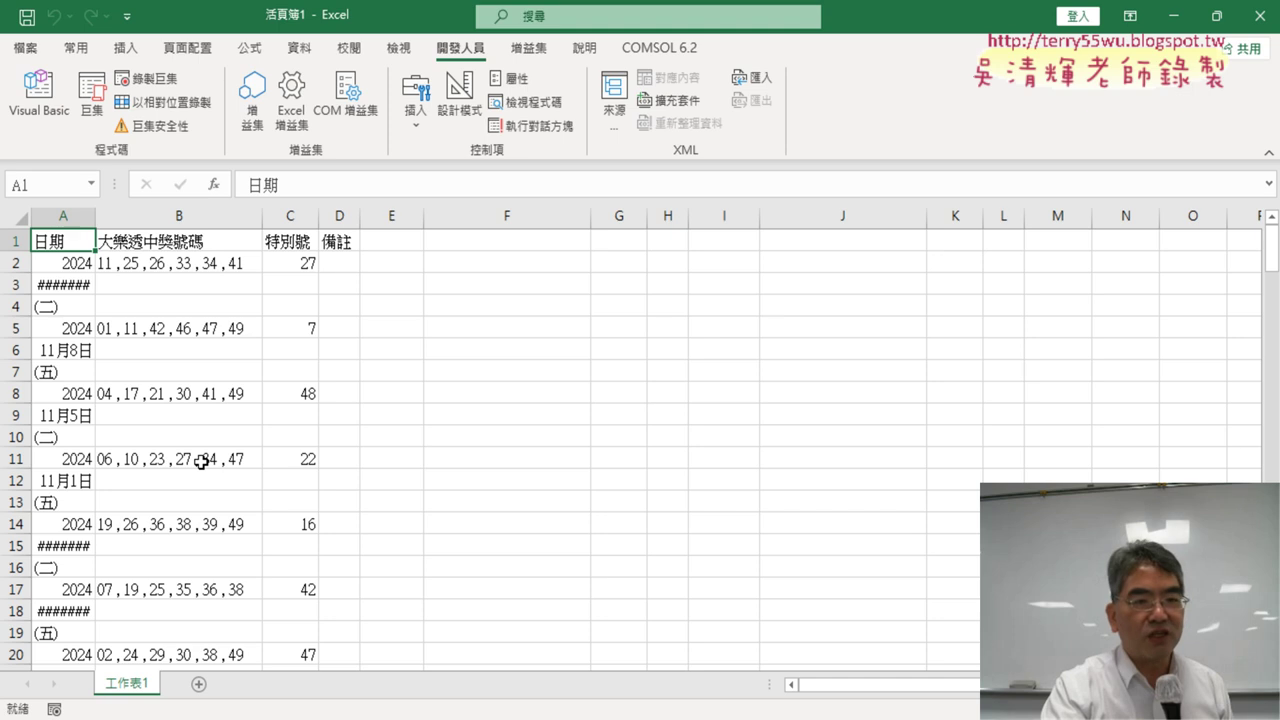
key(ctrl+Down)
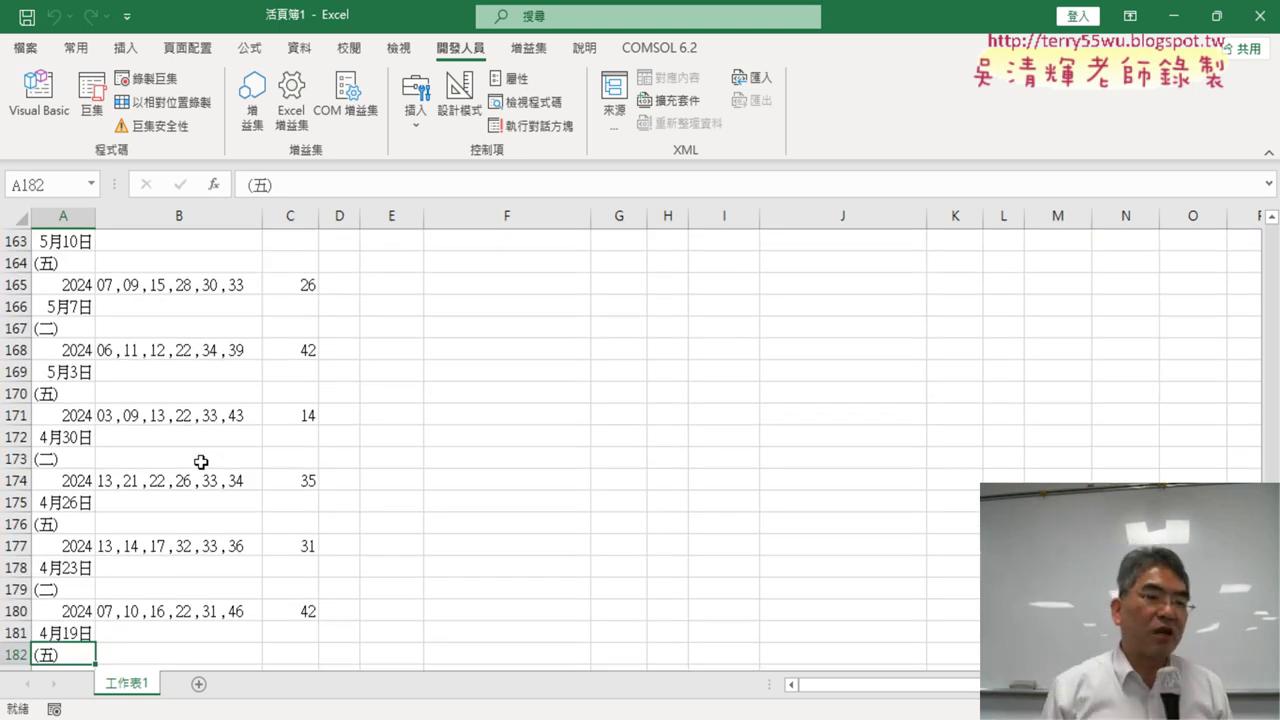
scroll(177, 493, down, 3)
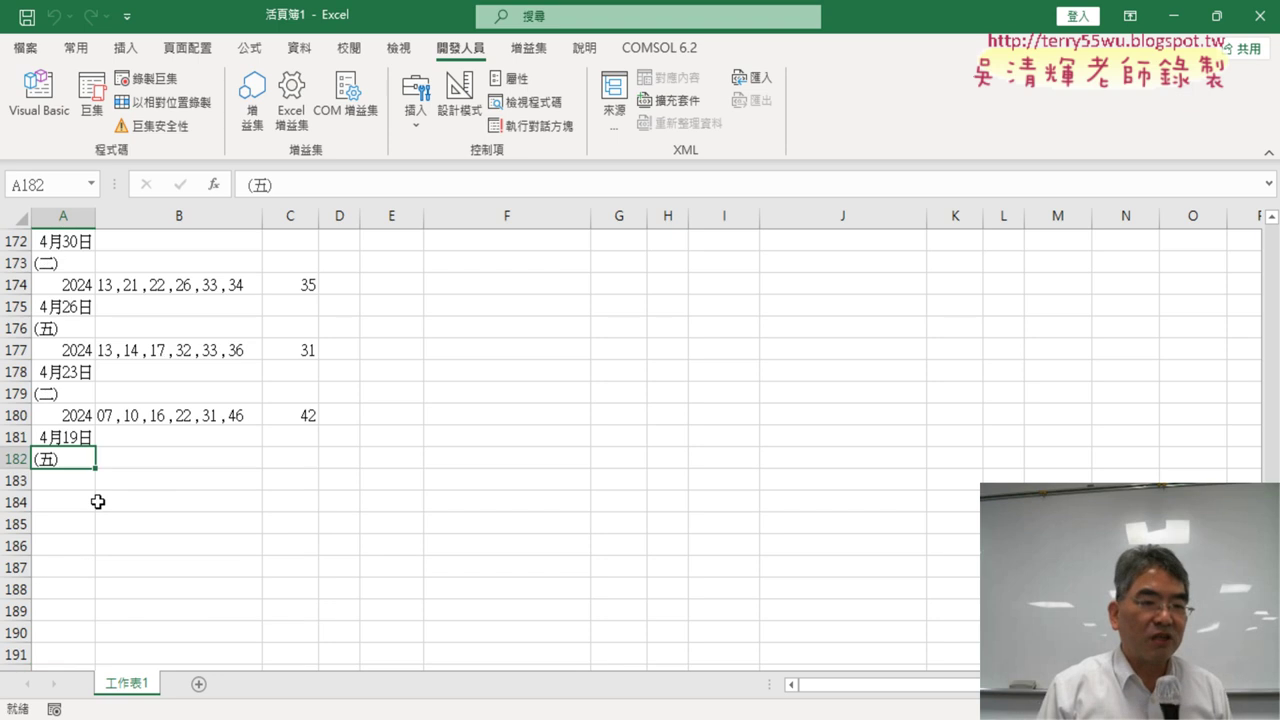
click(19, 458)
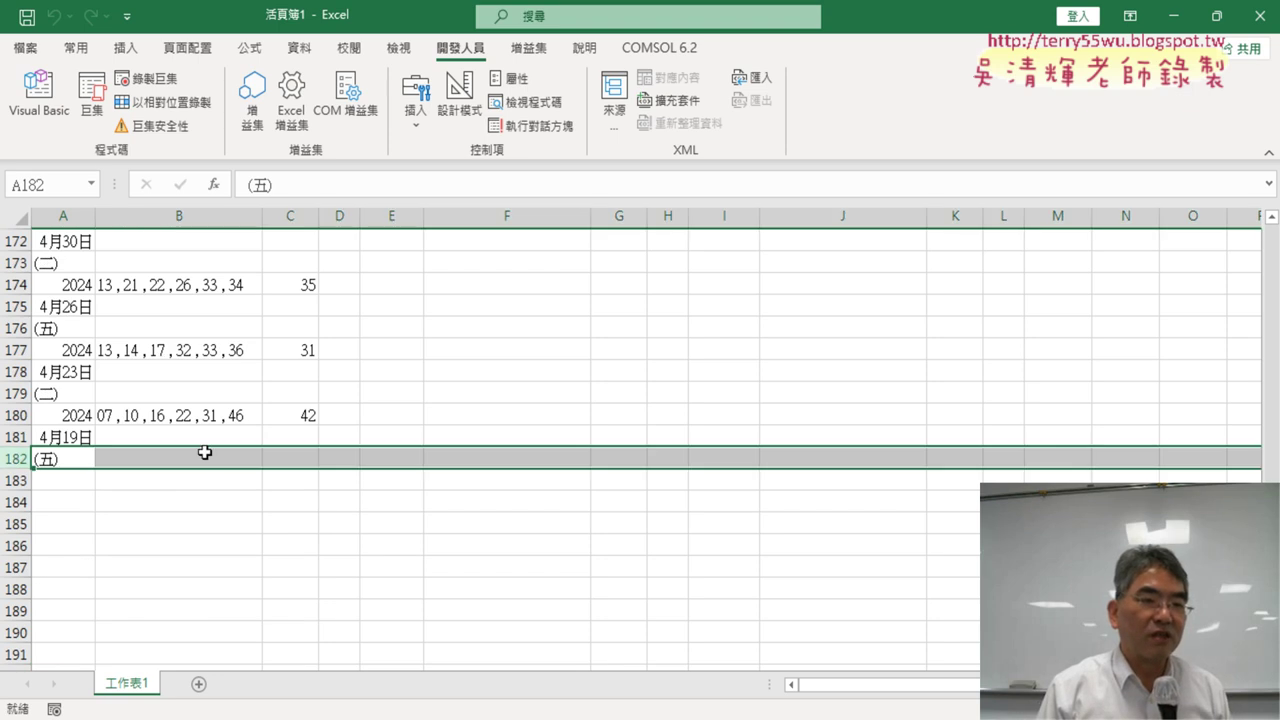
- Change the macro's destination from Range("A92") to Range("A183") and run it for page 3
click(39, 98)
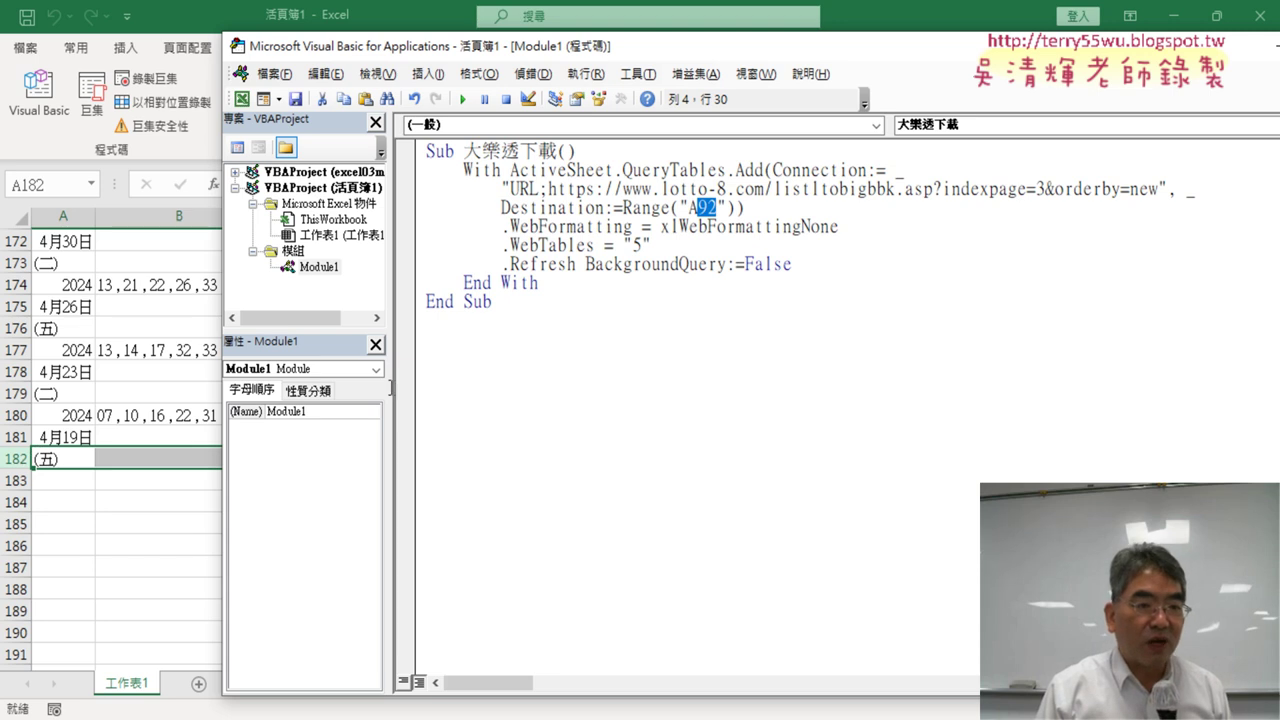
click(716, 208)
drag(699, 208, 717, 208)
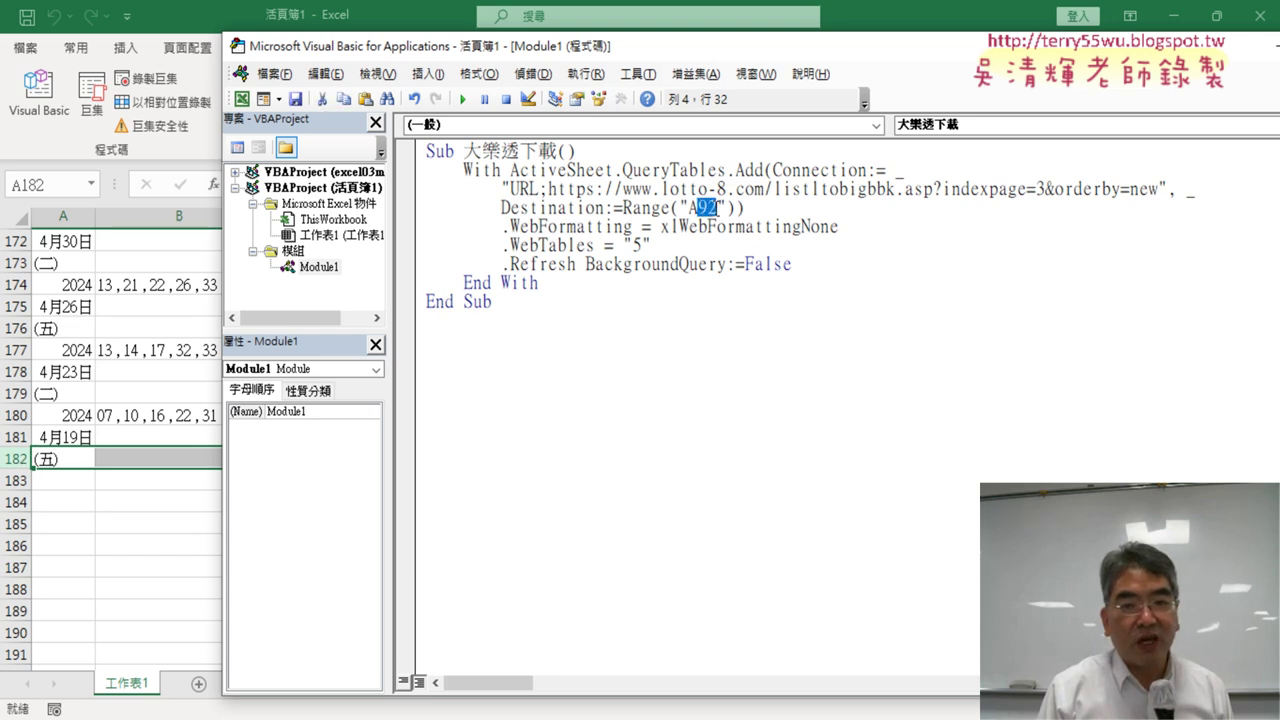
text(18)
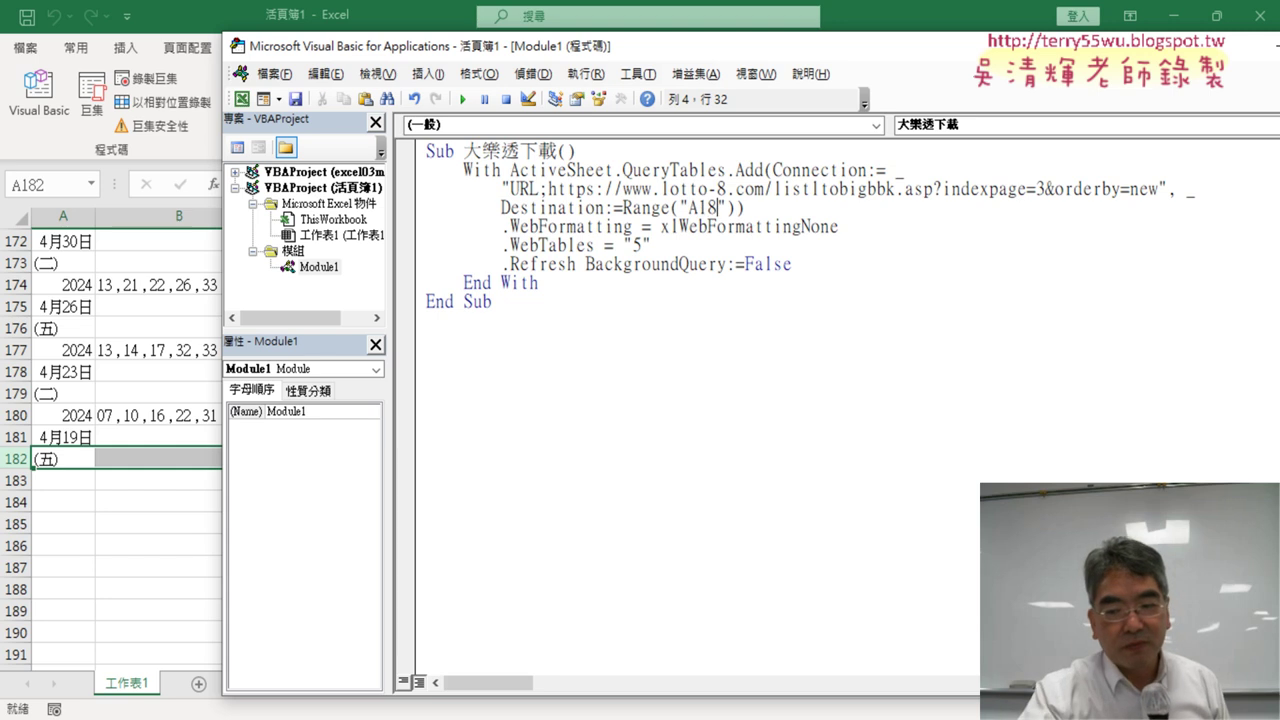
text(3)
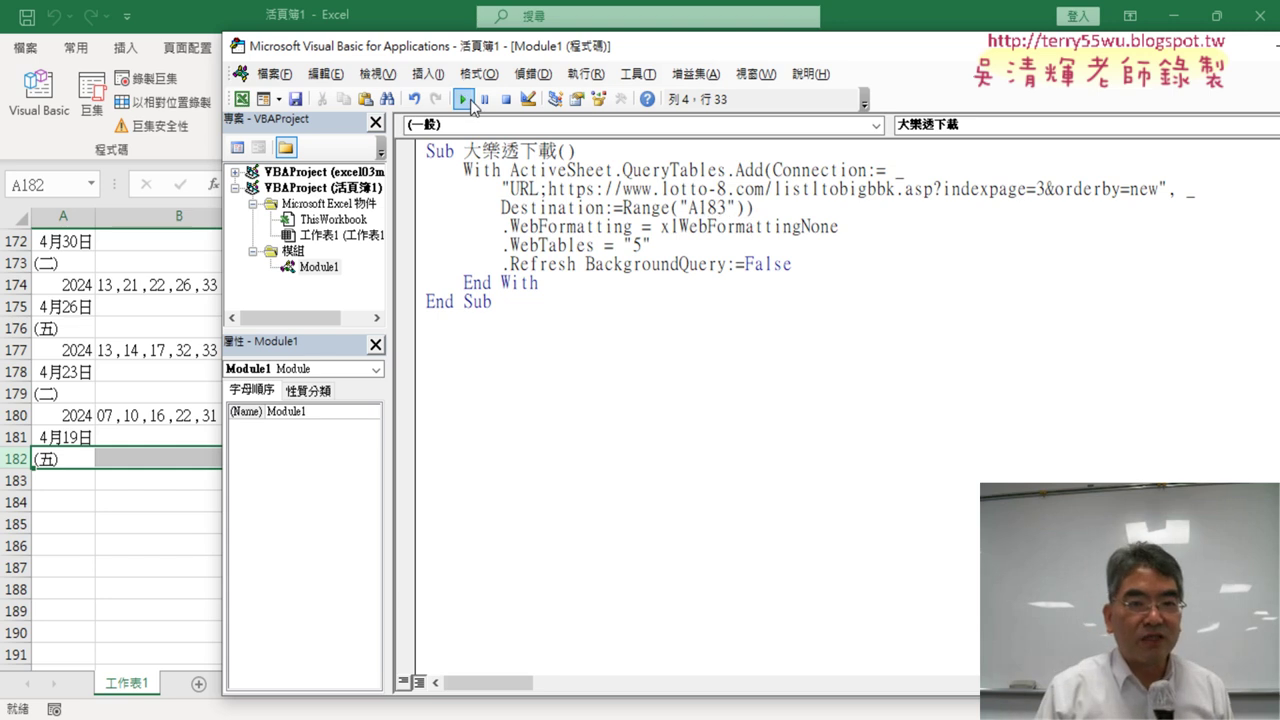
click(463, 99)
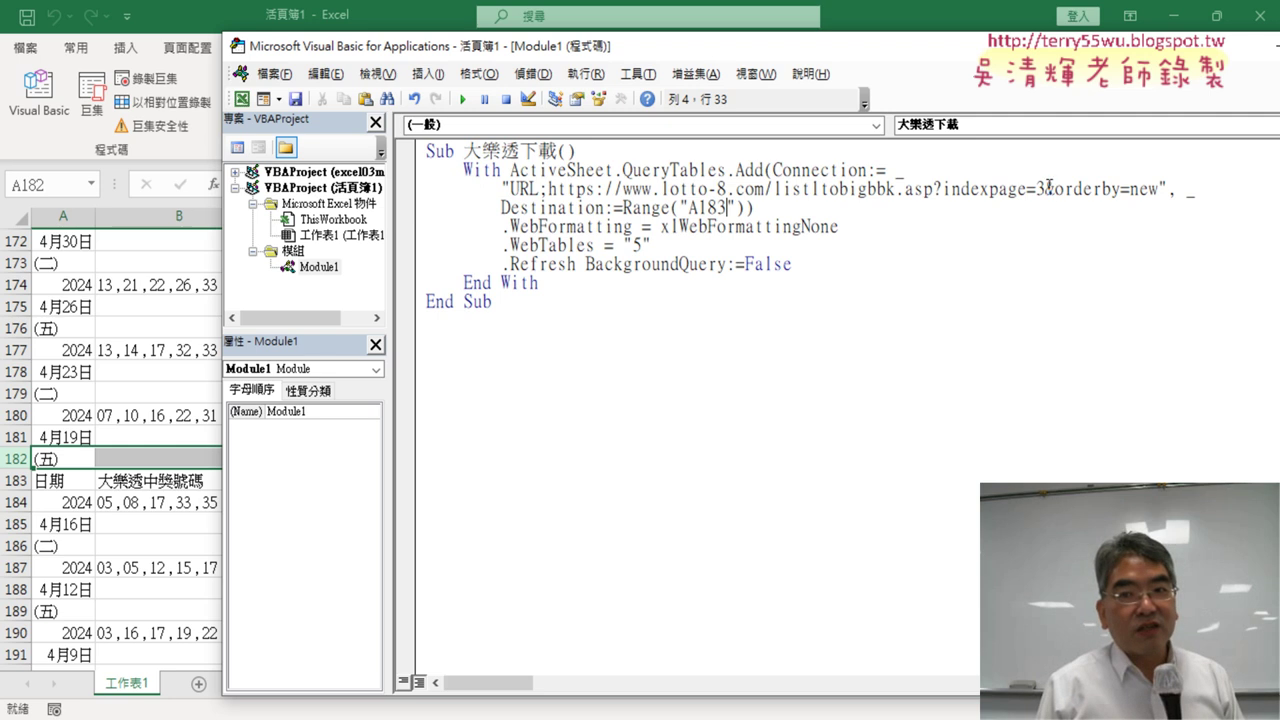
drag(1046, 188, 1035, 188)
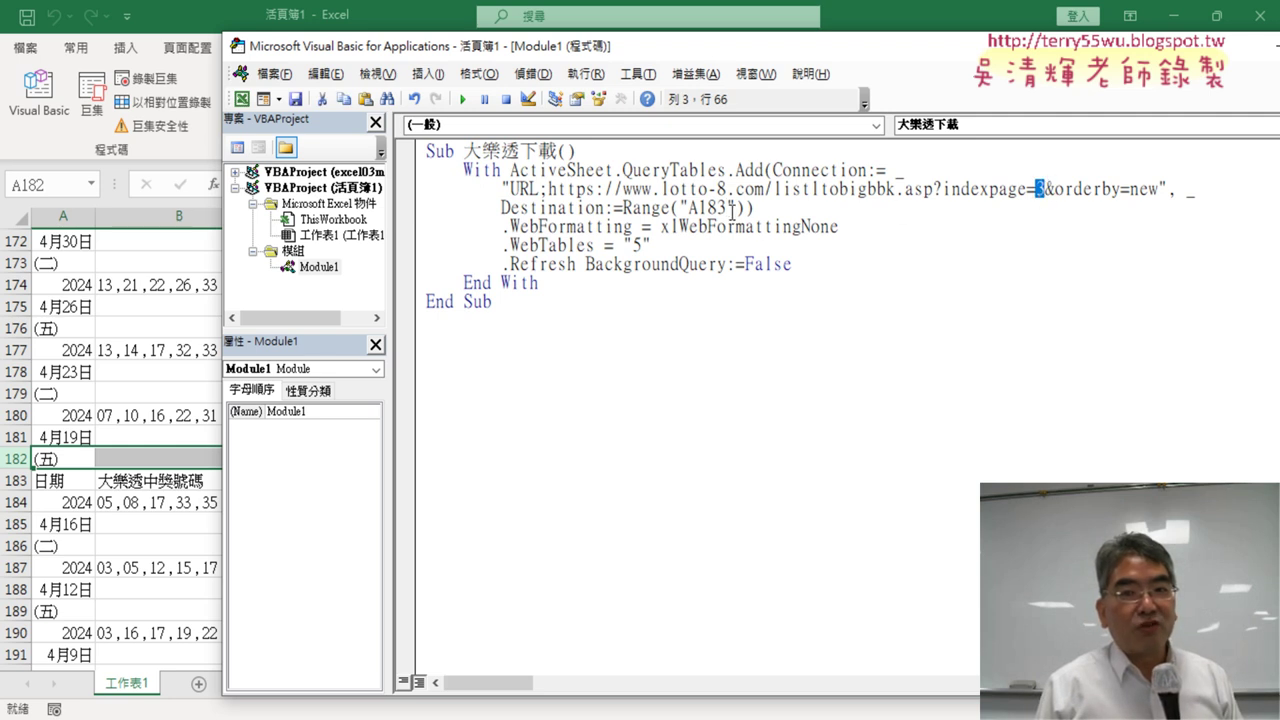
drag(728, 208, 697, 208)
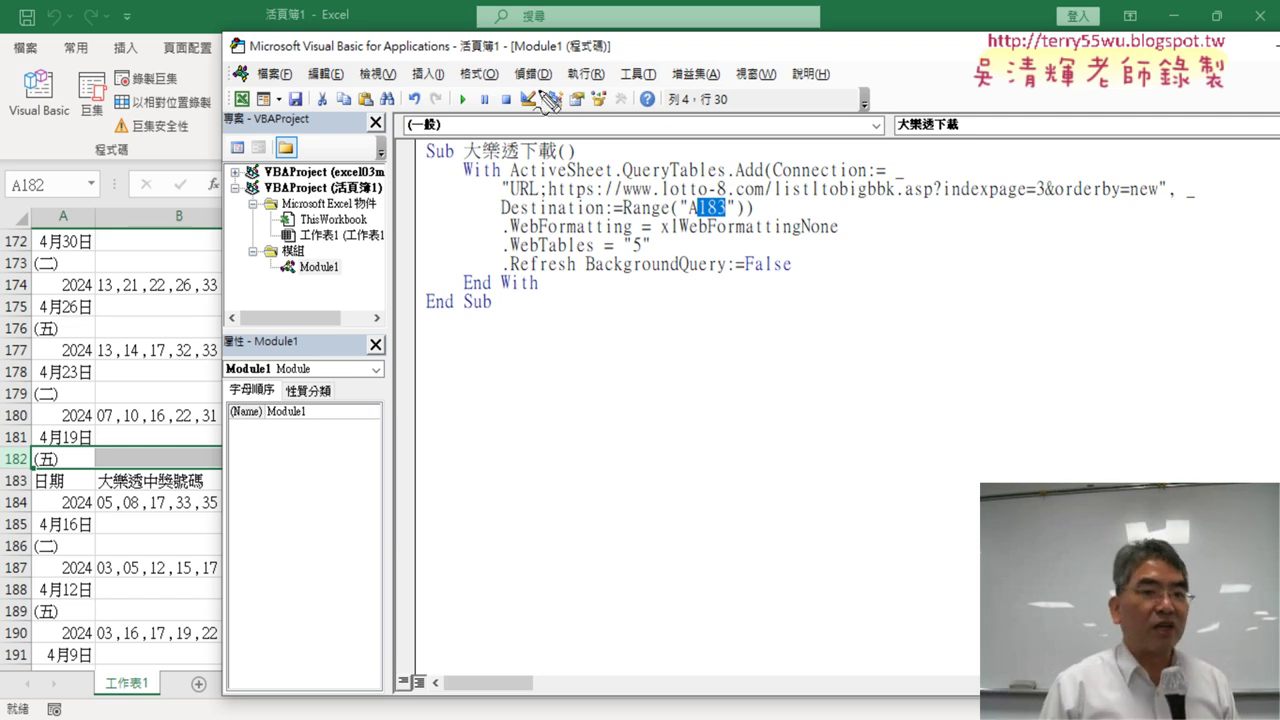
mouse_move(533, 68)
mouse_down()
mouse_move(540, 102)
mouse_move(615, 94)
mouse_move(665, 108)
mouse_up()
mouse_move(718, 58)
mouse_down()
mouse_move(722, 100)
mouse_move(706, 92)
mouse_up()
mouse_move(1045, 205)
mouse_down()
mouse_move(1041, 176)
mouse_move(1045, 205)
mouse_up()
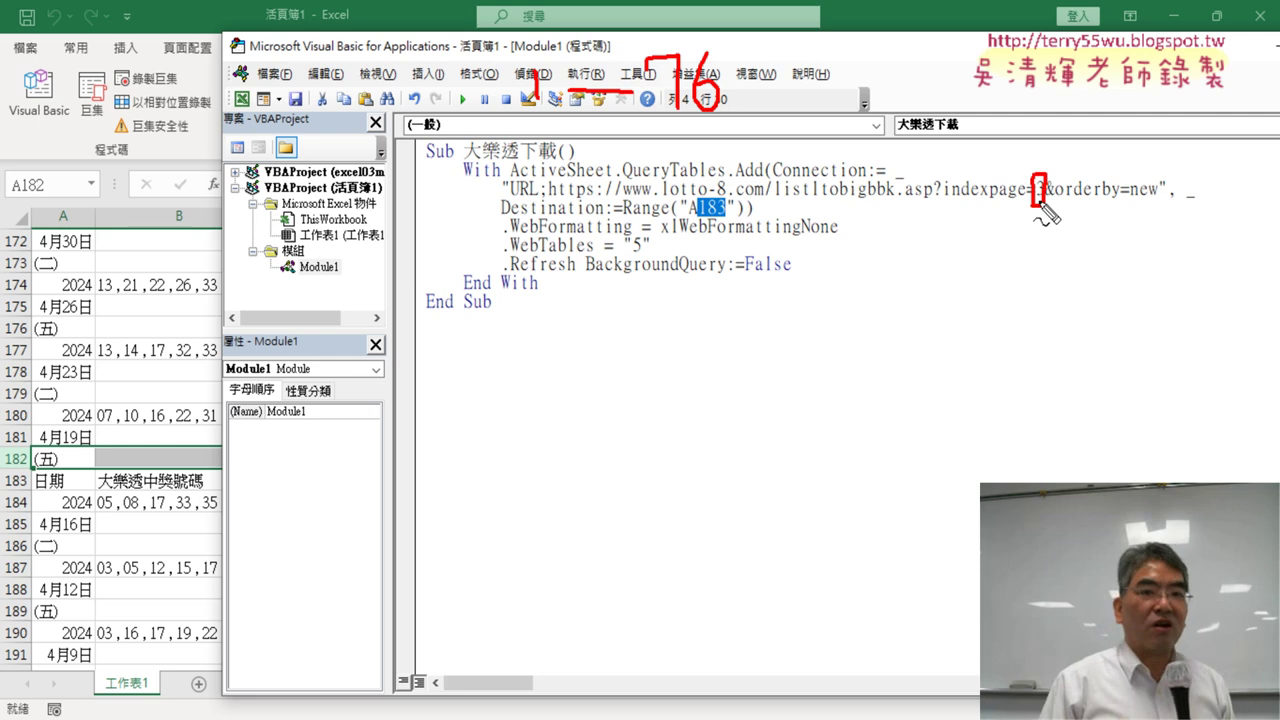
mouse_move(728, 220)
mouse_down()
mouse_move(710, 210)
mouse_move(728, 220)
mouse_up()
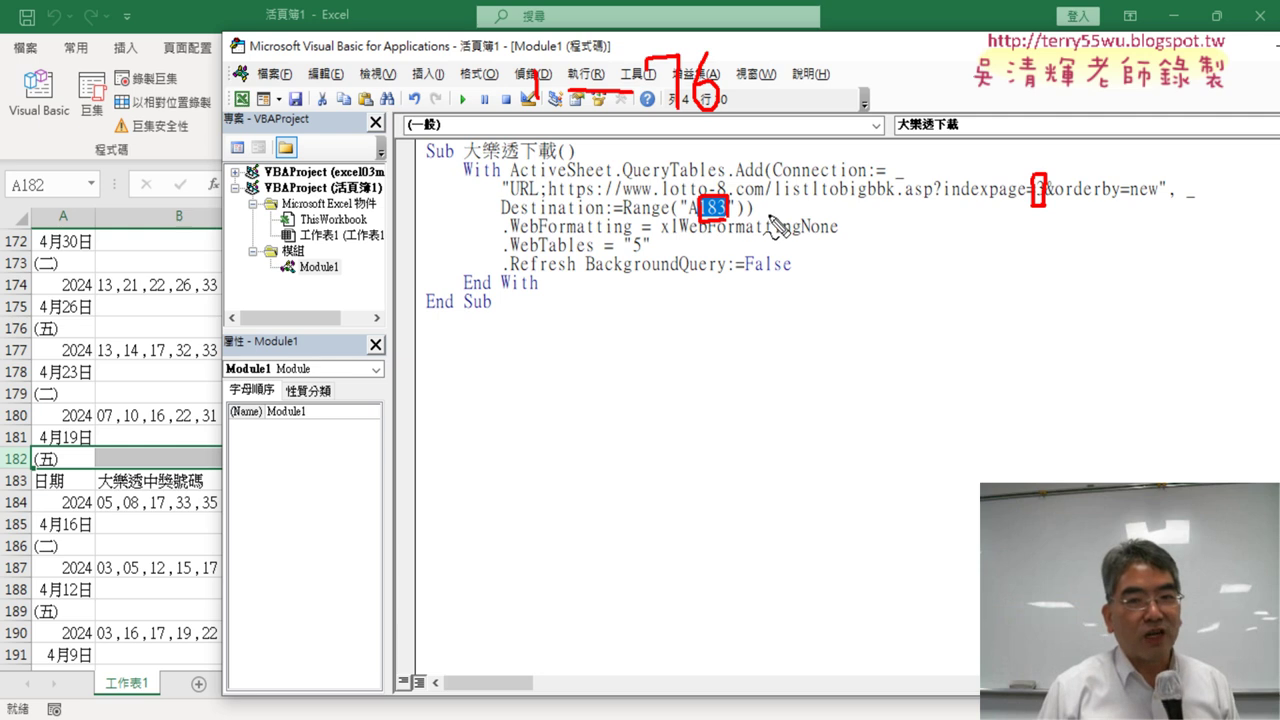
drag(626, 182, 728, 184)
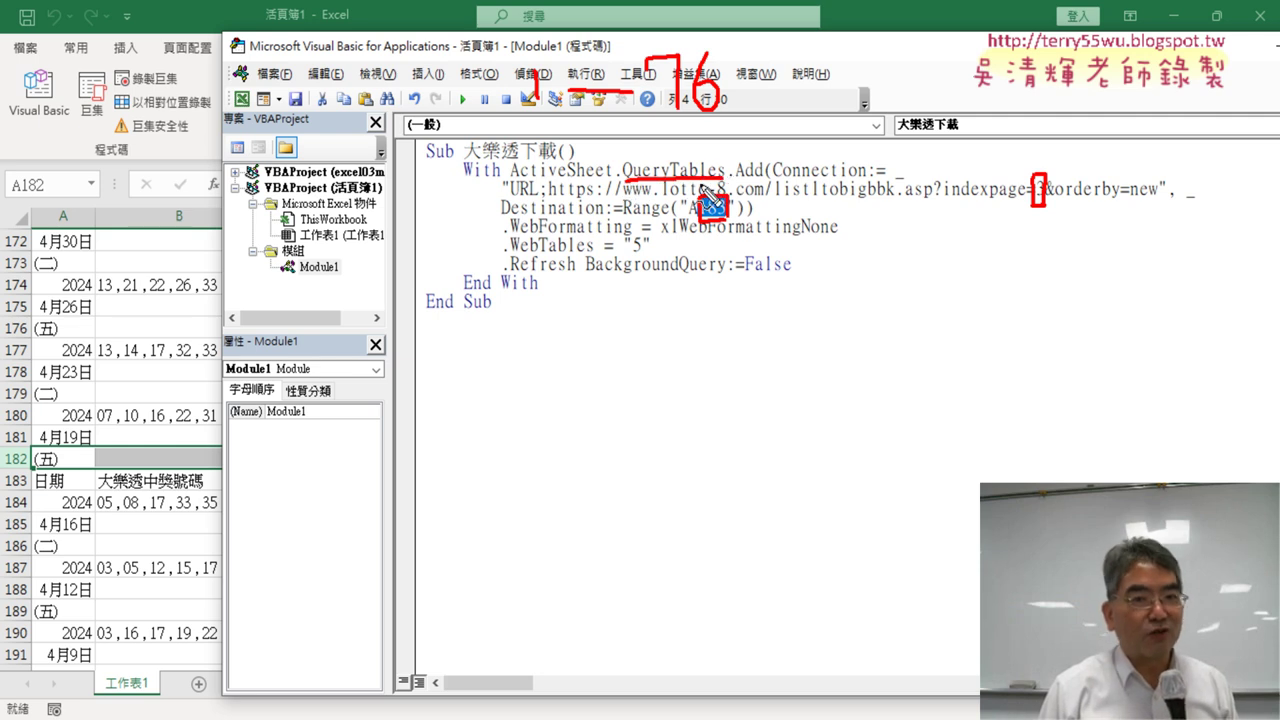